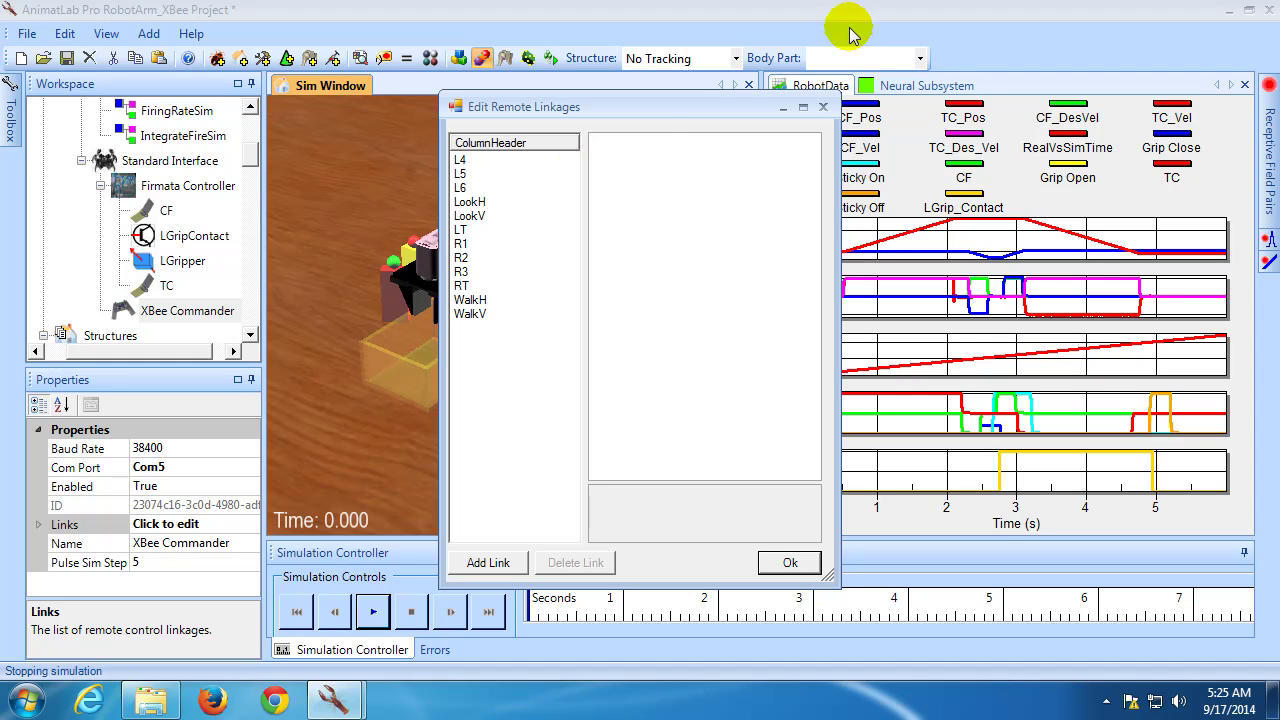
# Close the remote linkages editor and bring up the Neural Subsystem diagram.
pyautogui.click(823, 107)
pyautogui.click(935, 86)
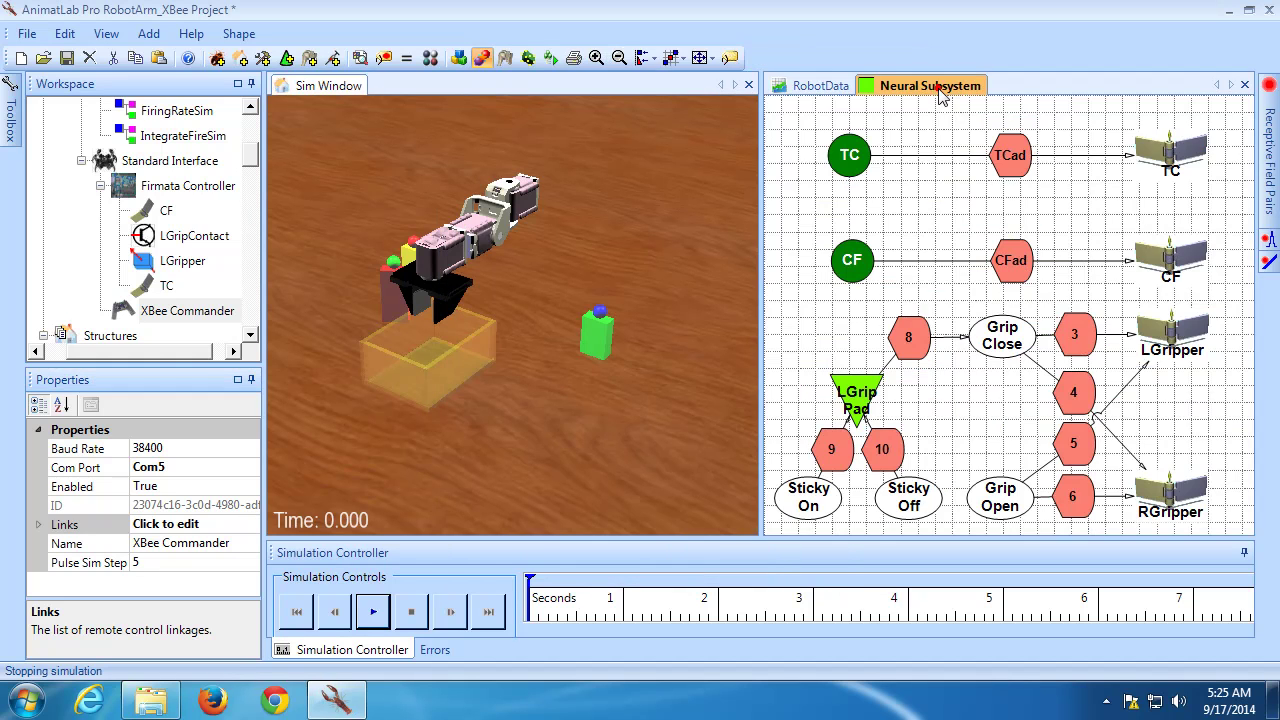
pyautogui.click(923, 206)
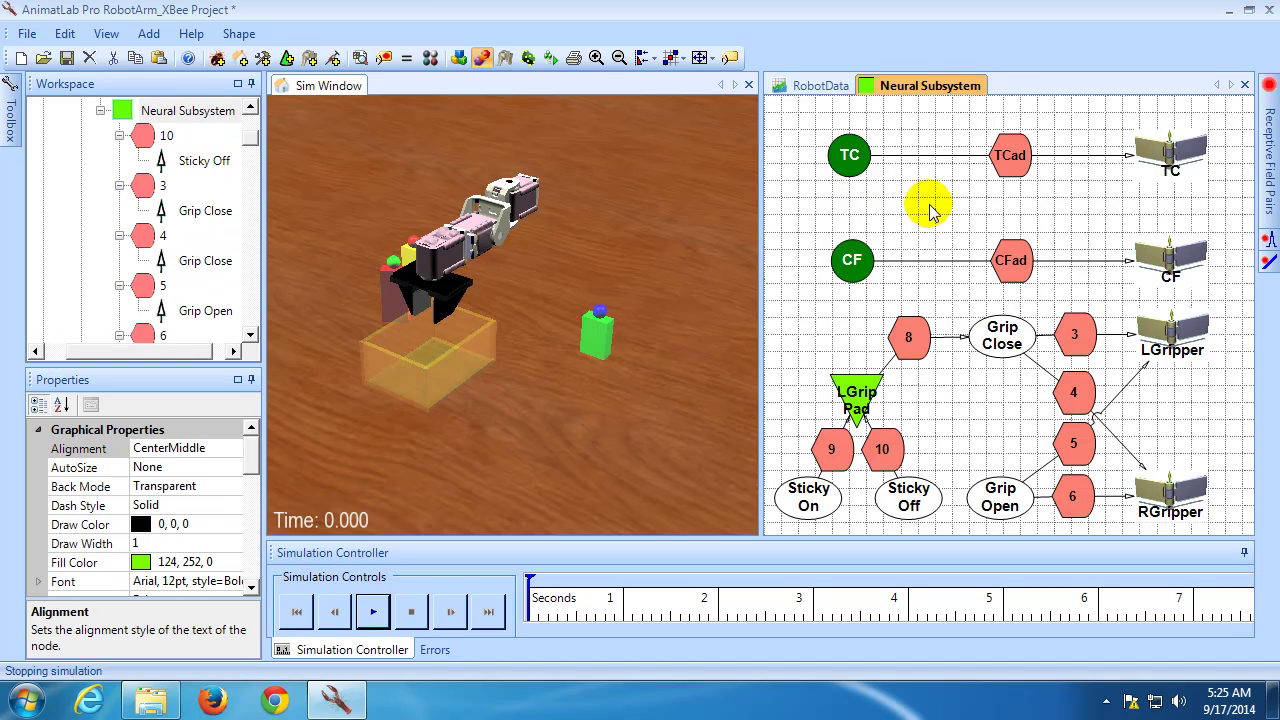
# Delete the green TC and CF neurons from the Neural Subsystem diagram.
pyautogui.click(852, 160)
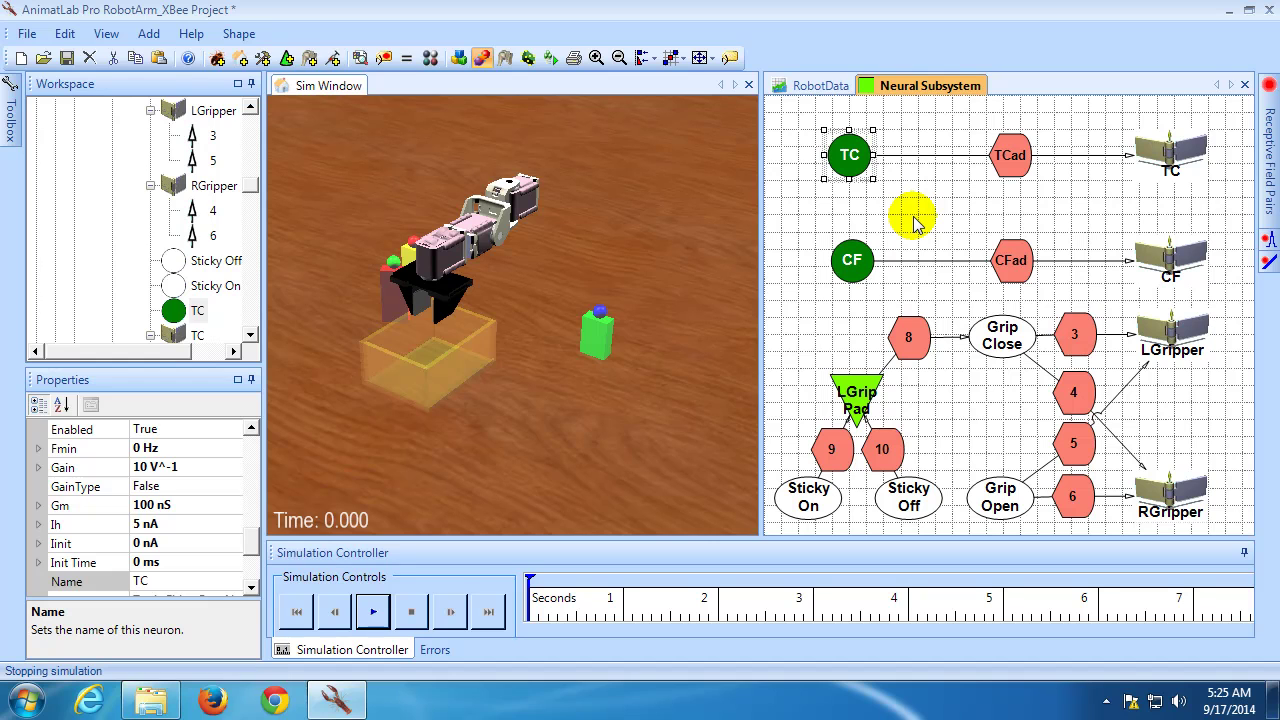
pyautogui.click(851, 262)
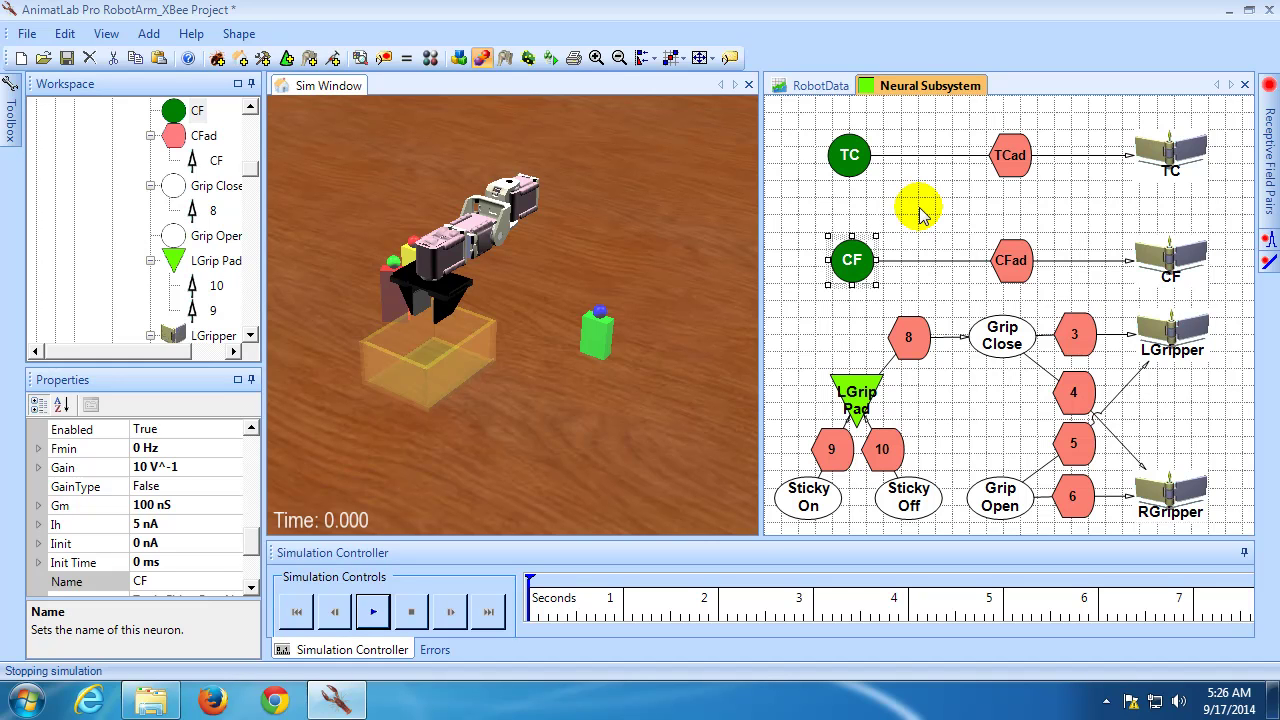
pyautogui.click(850, 160)
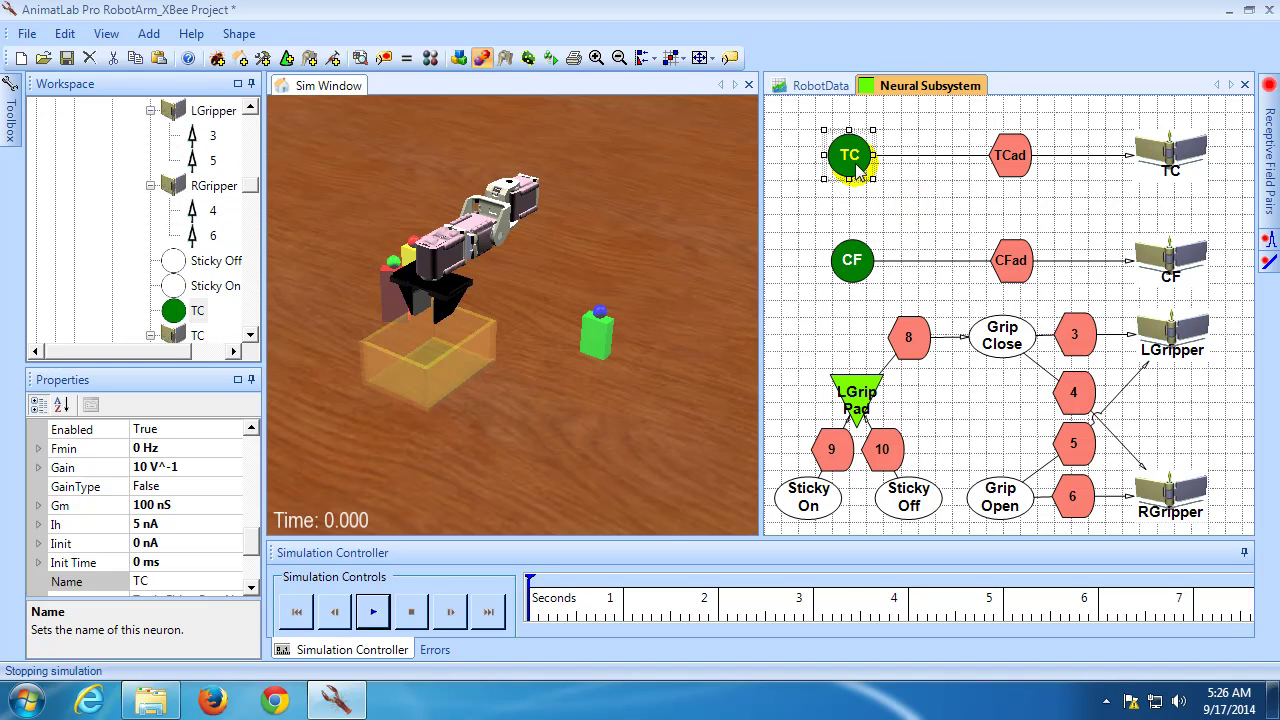
pyautogui.press('Delete')
pyautogui.click(900, 304)
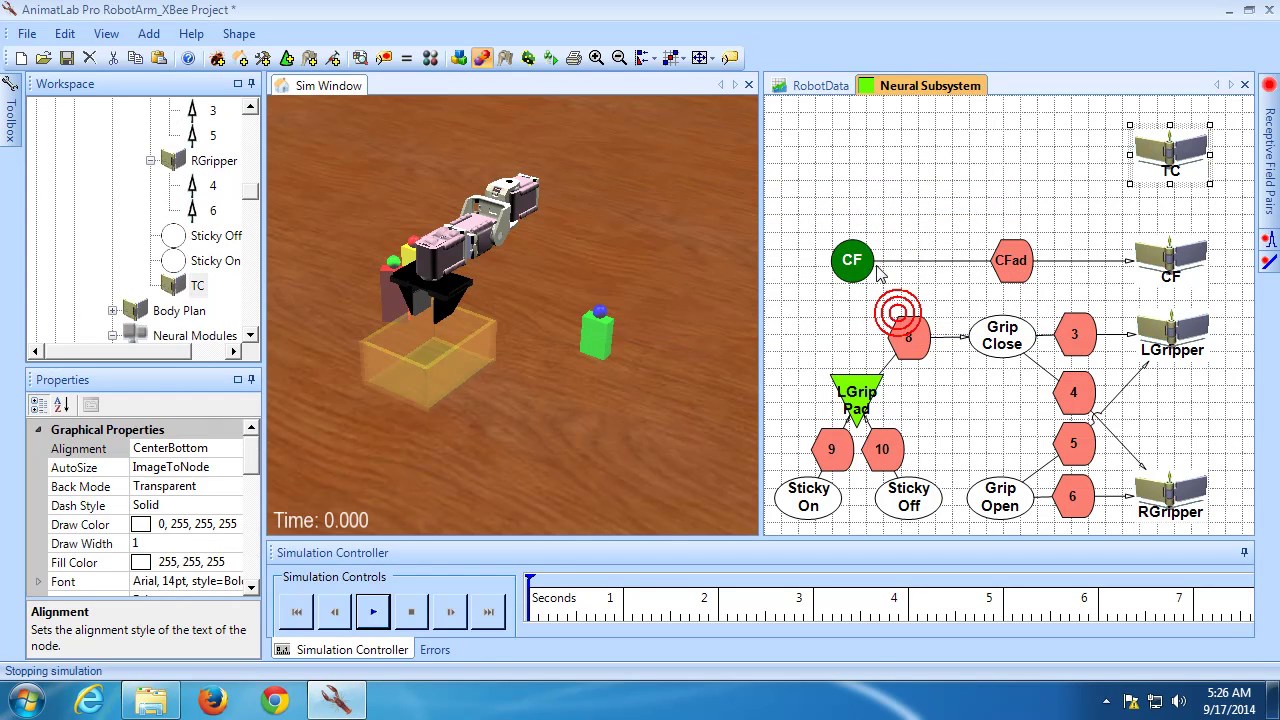
pyautogui.click(855, 268)
pyautogui.press('Delete')
pyautogui.click(902, 305)
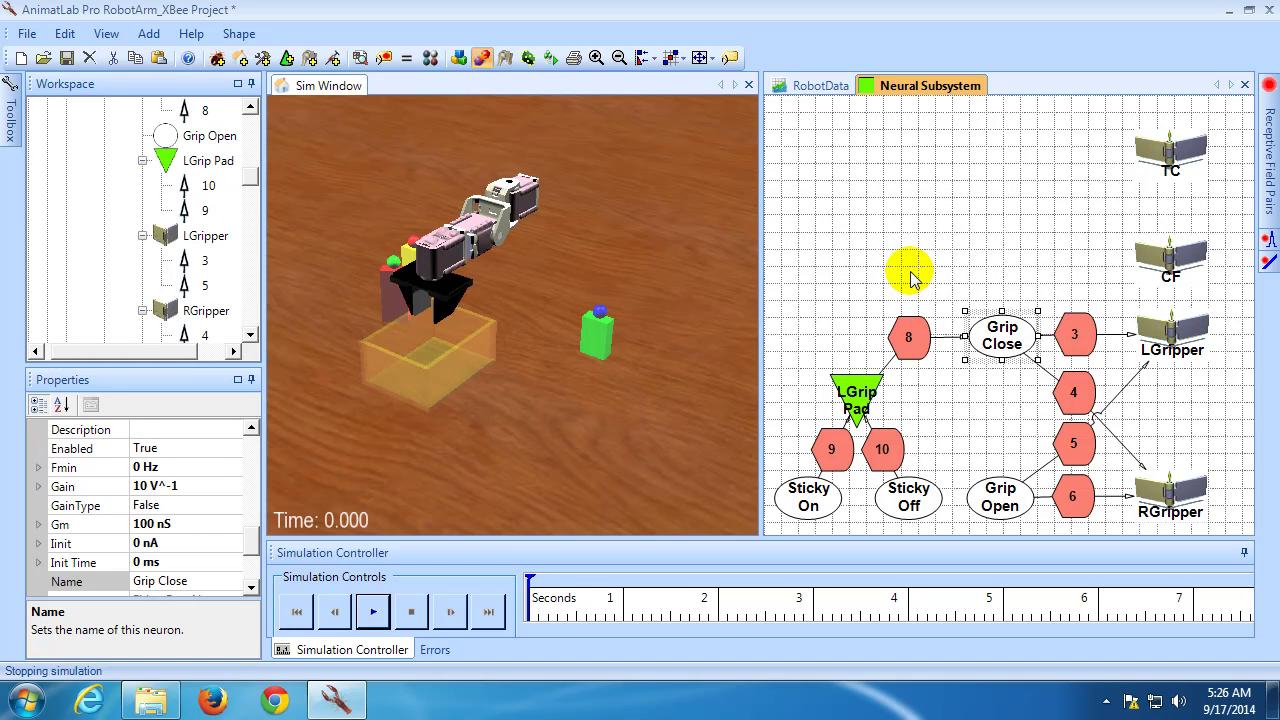
# Duplicate the Sticky On neuron and place the copy at the upper middle of the diagram.
pyautogui.click(950, 260)
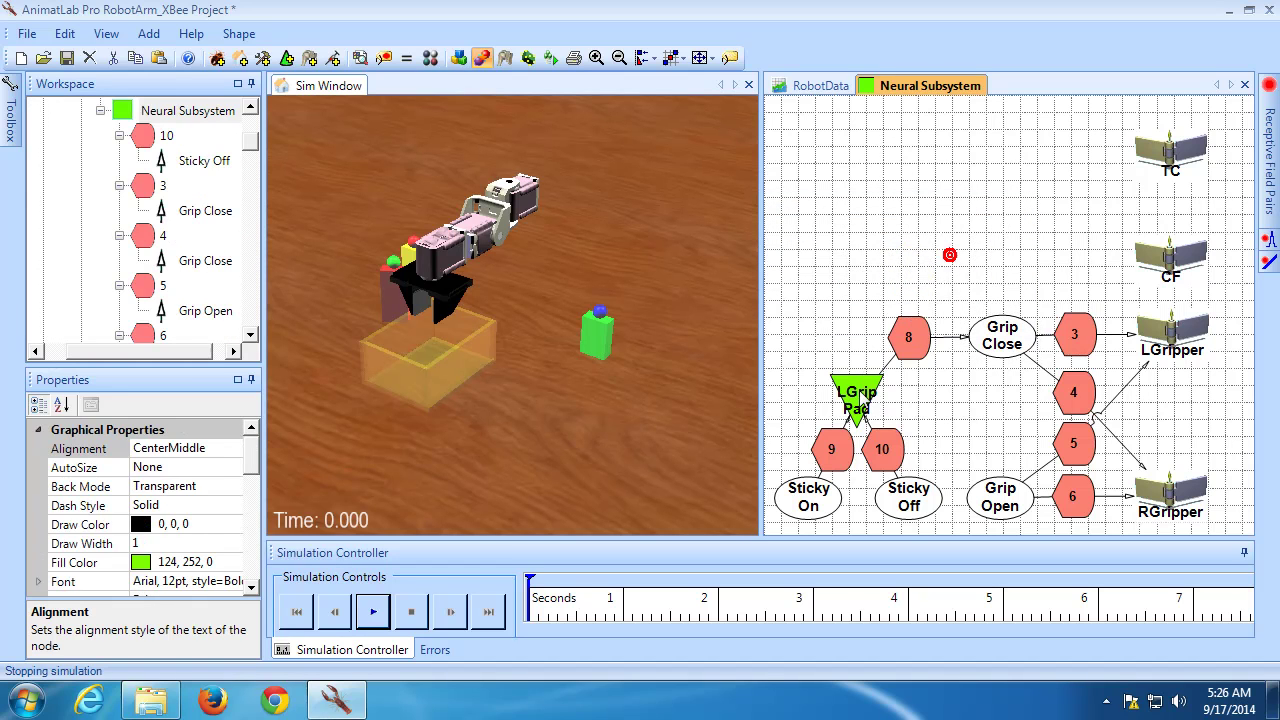
pyautogui.click(812, 505)
pyautogui.click(847, 234)
pyautogui.click(873, 220)
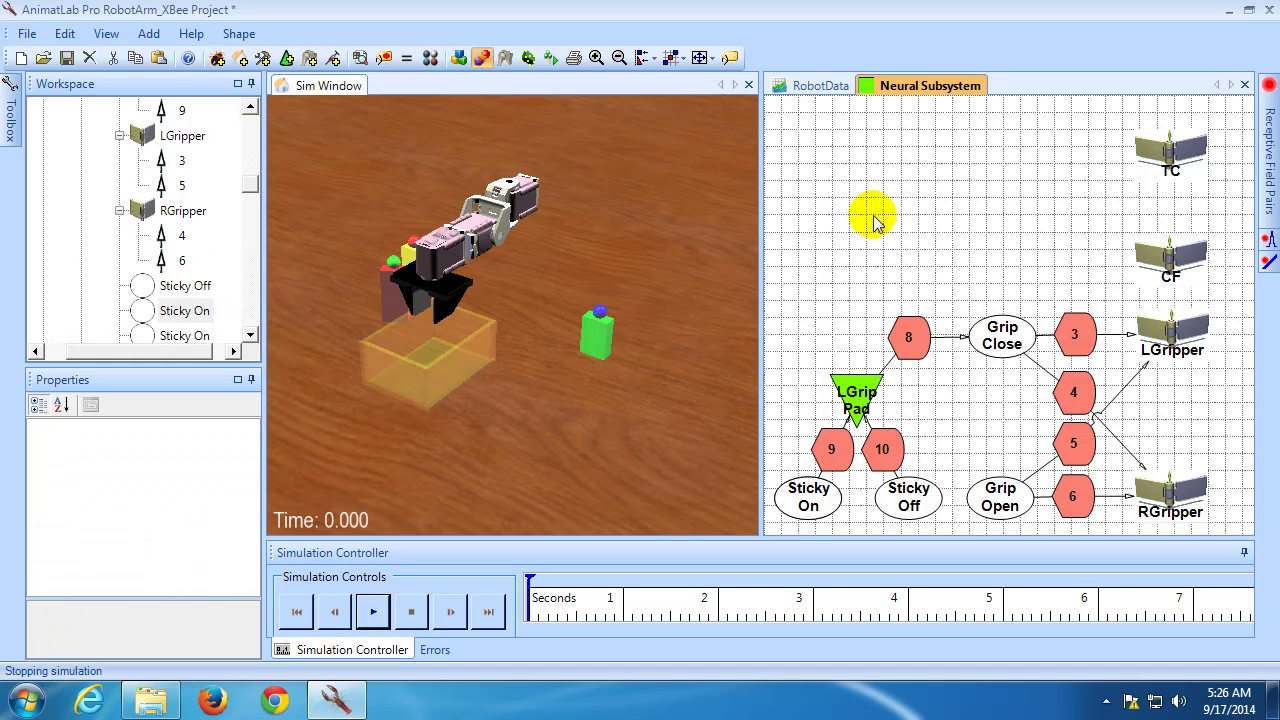
pyautogui.hotkey('ctrl', 'v')
pyautogui.moveTo(885, 220); pyautogui.dragTo(922, 98)
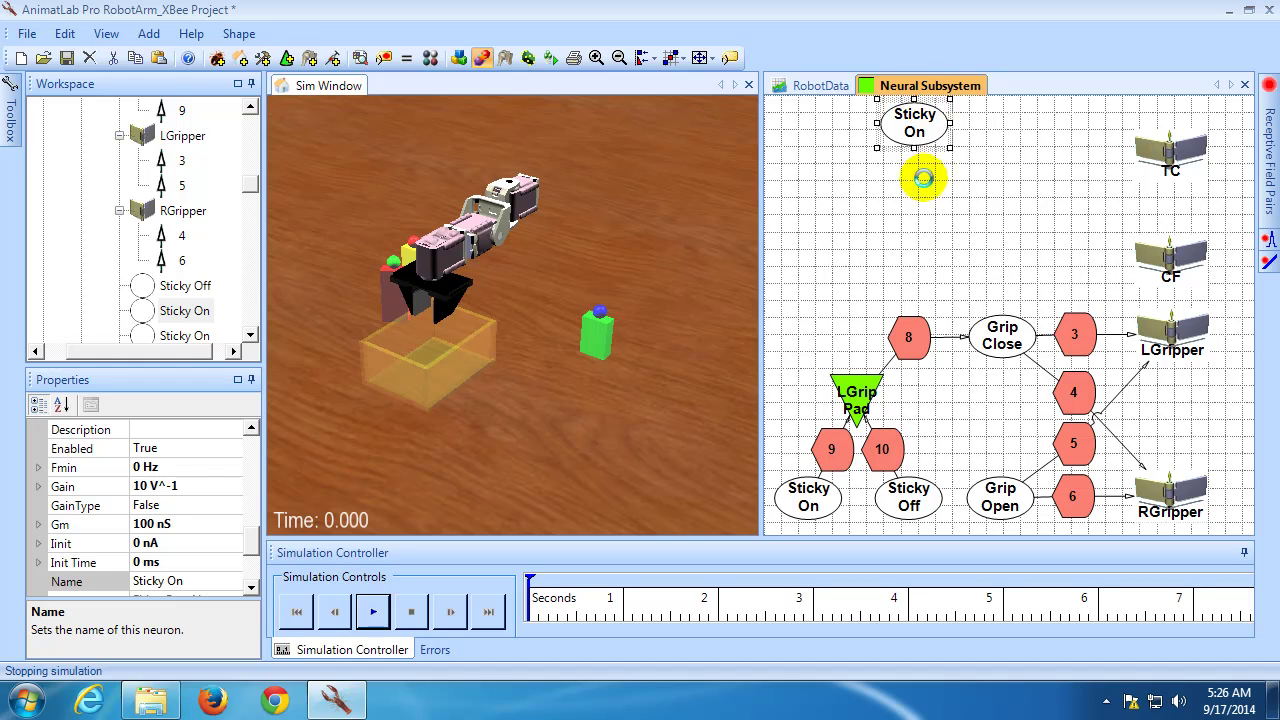
# Paste three more copies of the Sticky On neuron and stack them in a column beneath the first copy.
pyautogui.hotkey('ctrl', 'v')
pyautogui.moveTo(966, 178); pyautogui.dragTo(924, 149)
pyautogui.hotkey('ctrl', 'v')
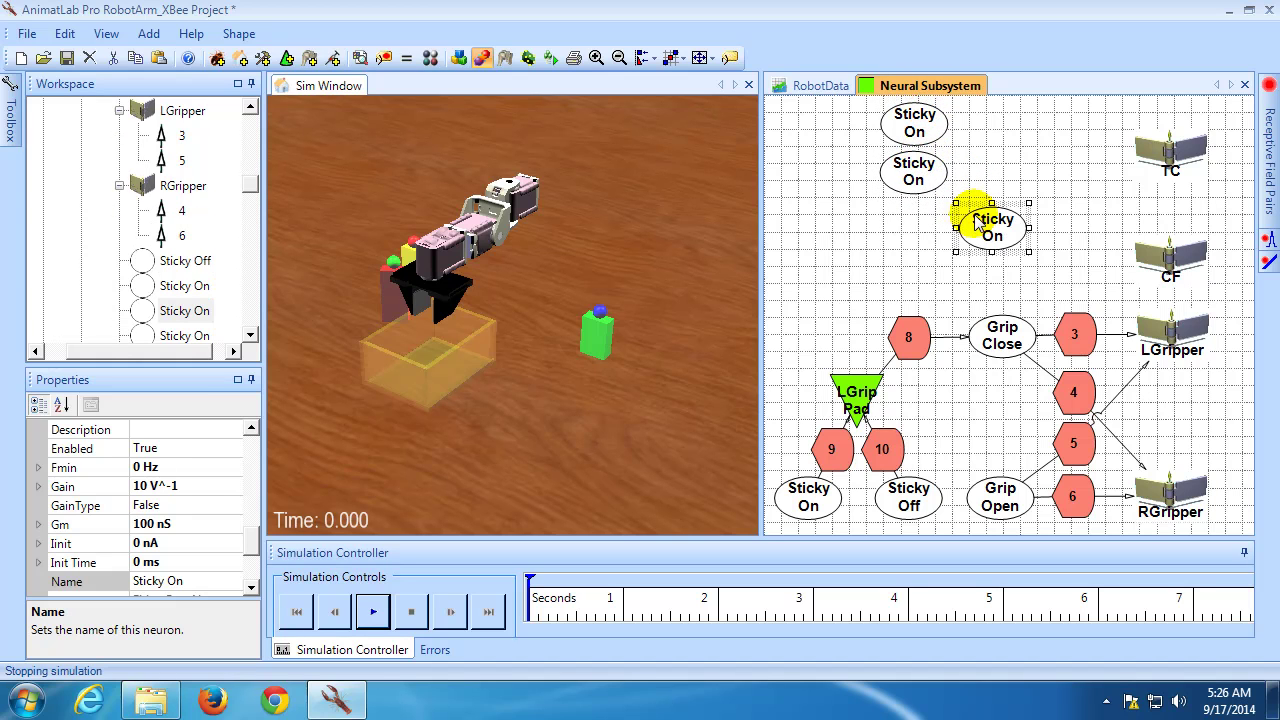
pyautogui.moveTo(986, 205); pyautogui.dragTo(918, 195)
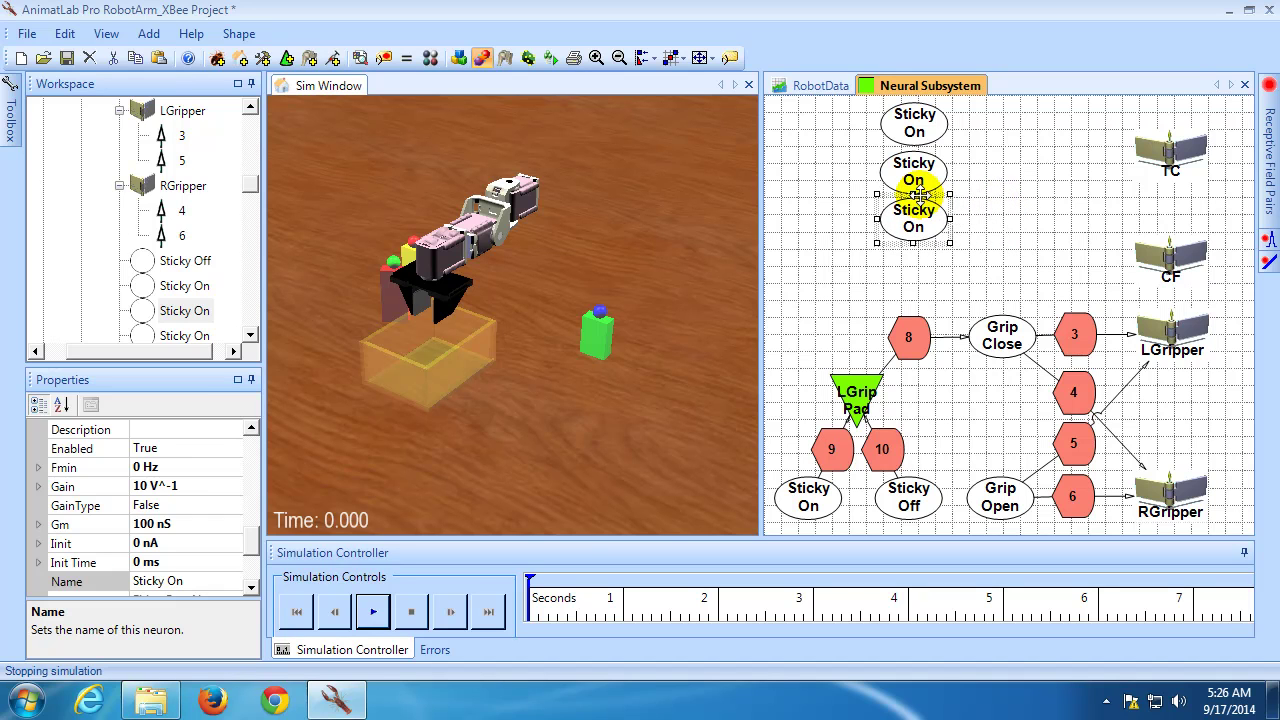
pyautogui.click(980, 229)
pyautogui.hotkey('ctrl', 'v')
pyautogui.moveTo(1033, 208); pyautogui.dragTo(956, 214)
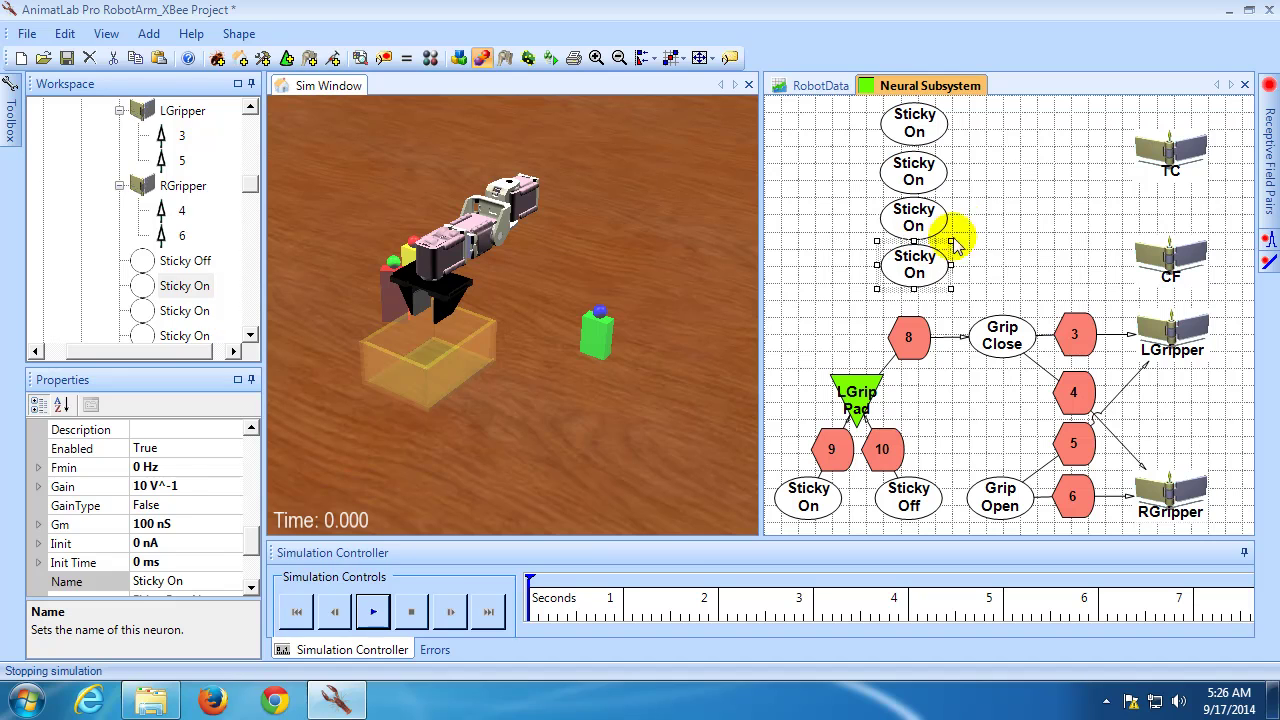
pyautogui.click(1000, 215)
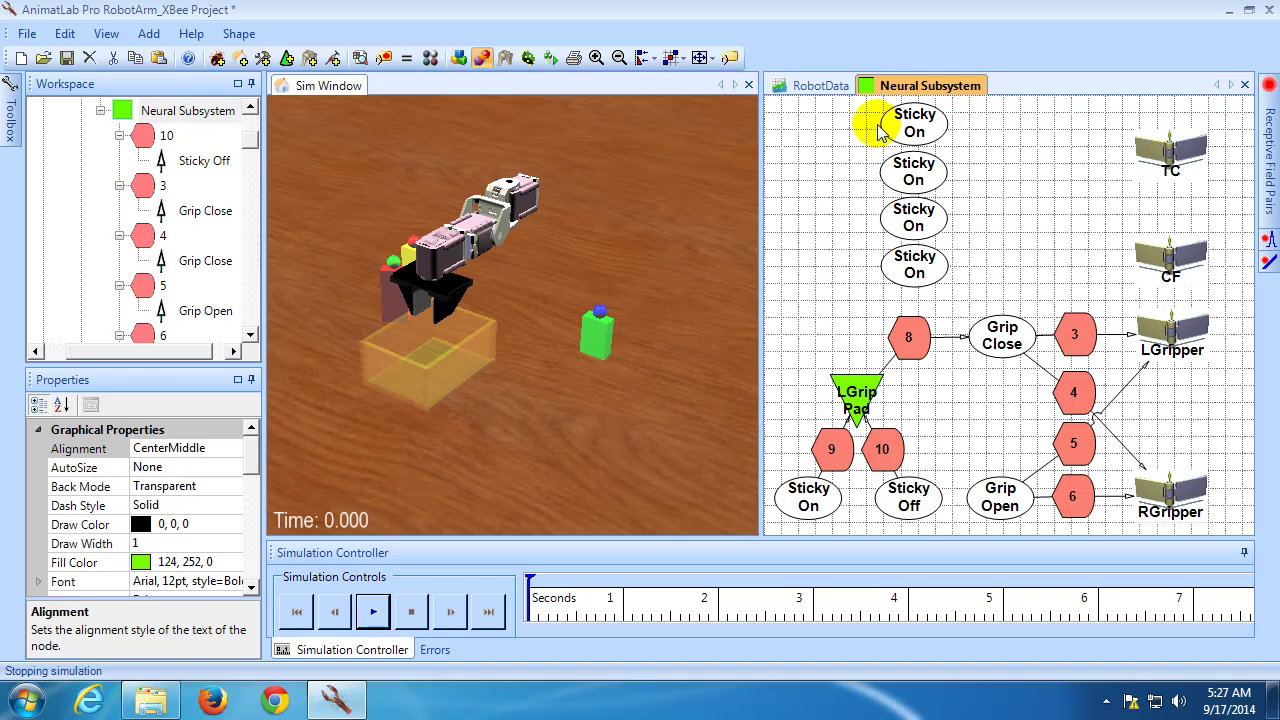
# Rename the topmost copied Sticky On neuron to "LJoy Left".
pyautogui.click(912, 122)
pyautogui.click(916, 127)
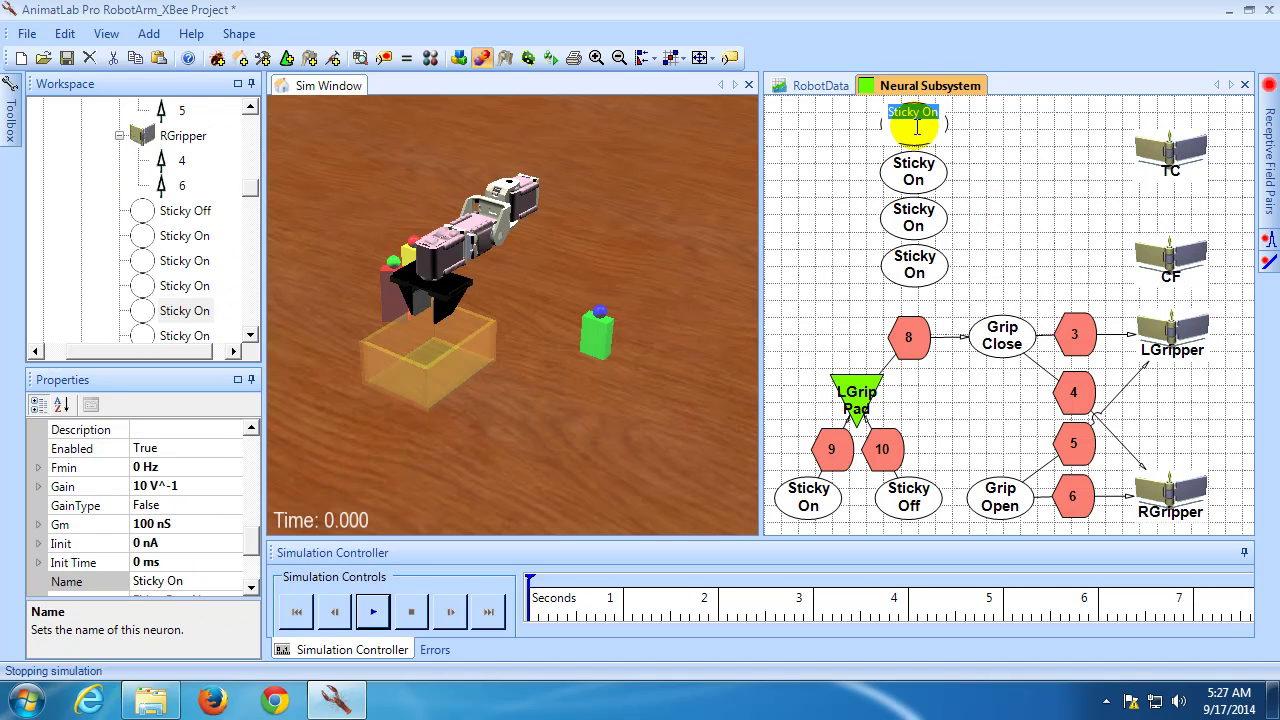
pyautogui.write('Lloy')
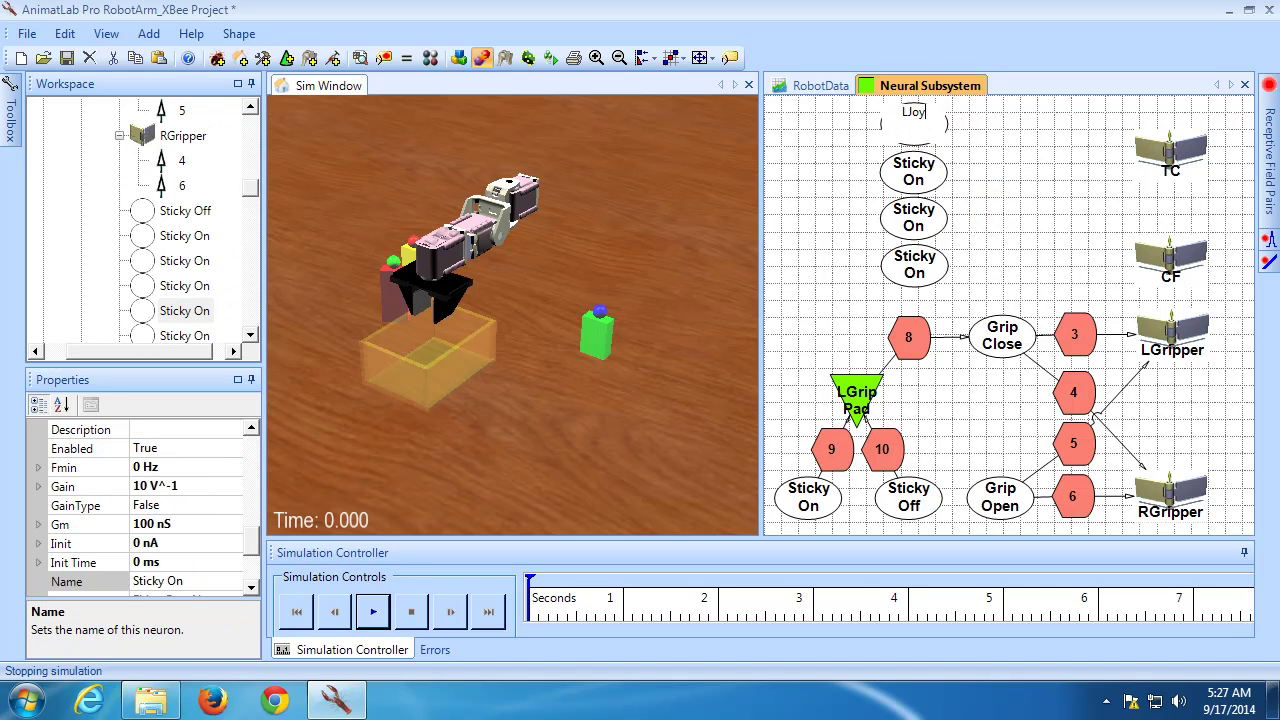
pyautogui.write('_Left')
pyautogui.press('BackSpace')
pyautogui.press('BackSpace')
pyautogui.press('BackSpace')
pyautogui.press('BackSpace')
pyautogui.press('BackSpace')
pyautogui.write('Left')
pyautogui.press('Return')
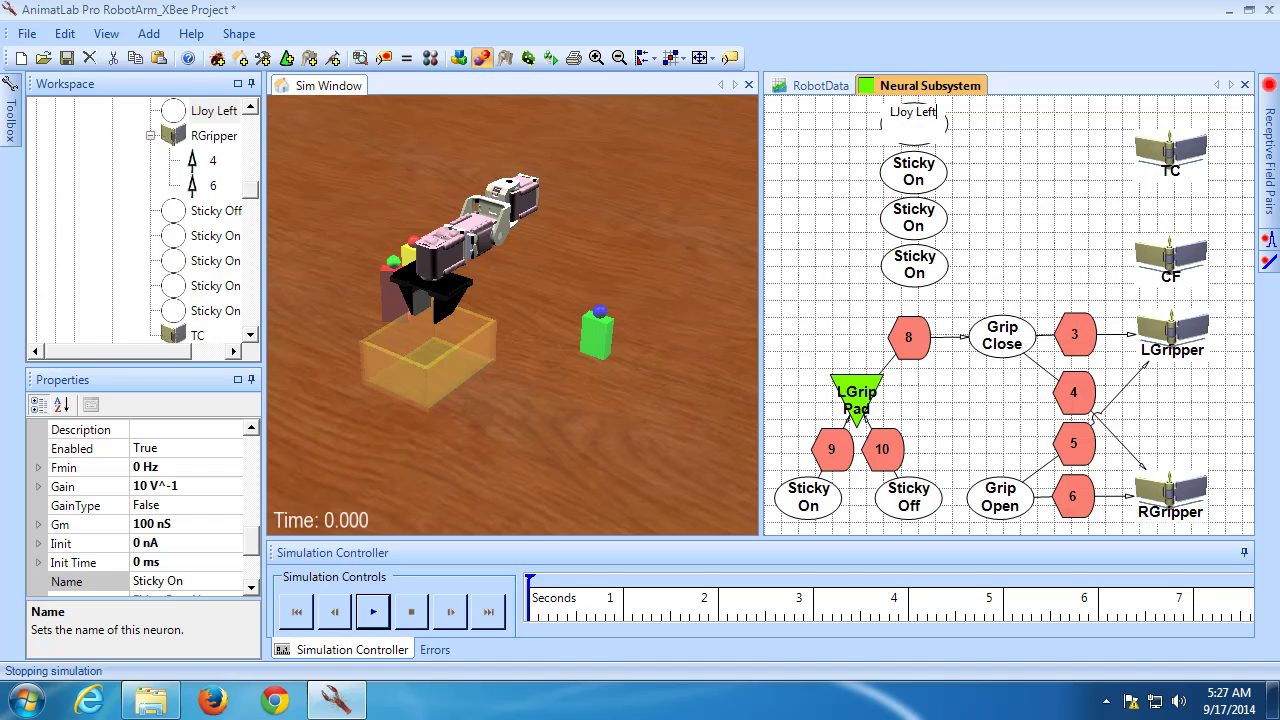
# Rename the second neuron in the copied column to "LJoy Right".
pyautogui.click(916, 170)
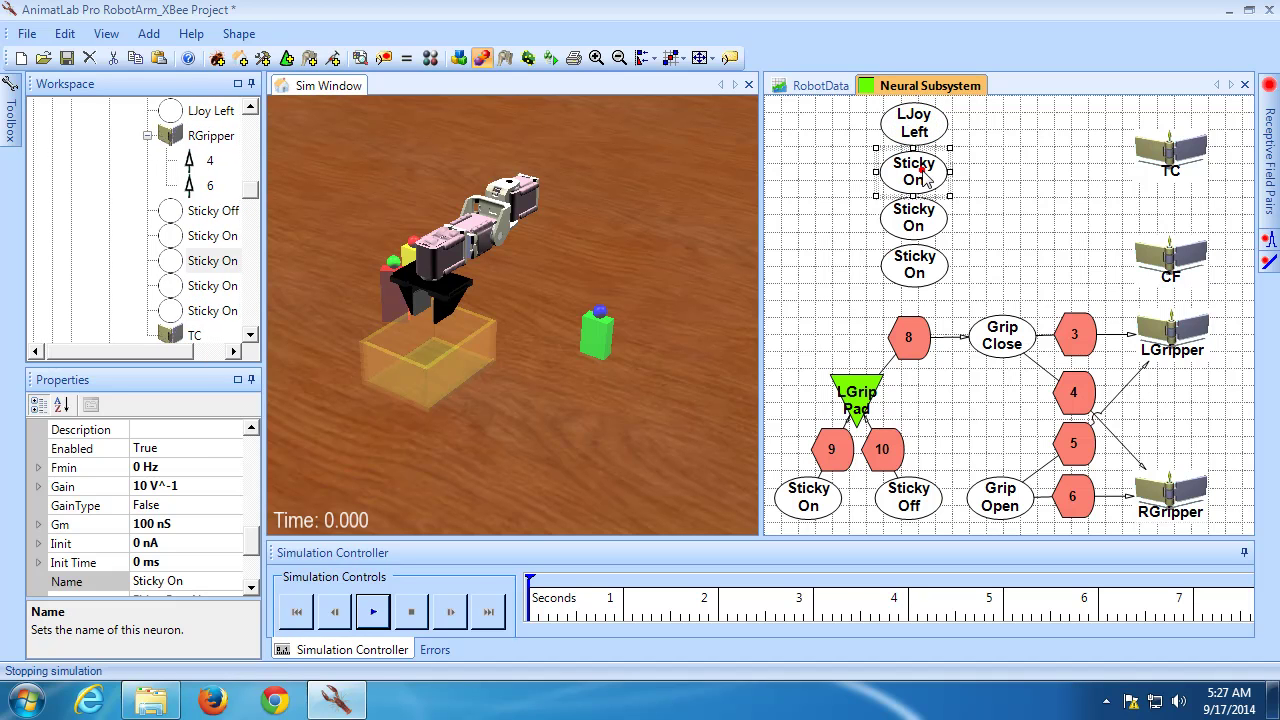
pyautogui.click(924, 172)
pyautogui.write('LJoy Right')
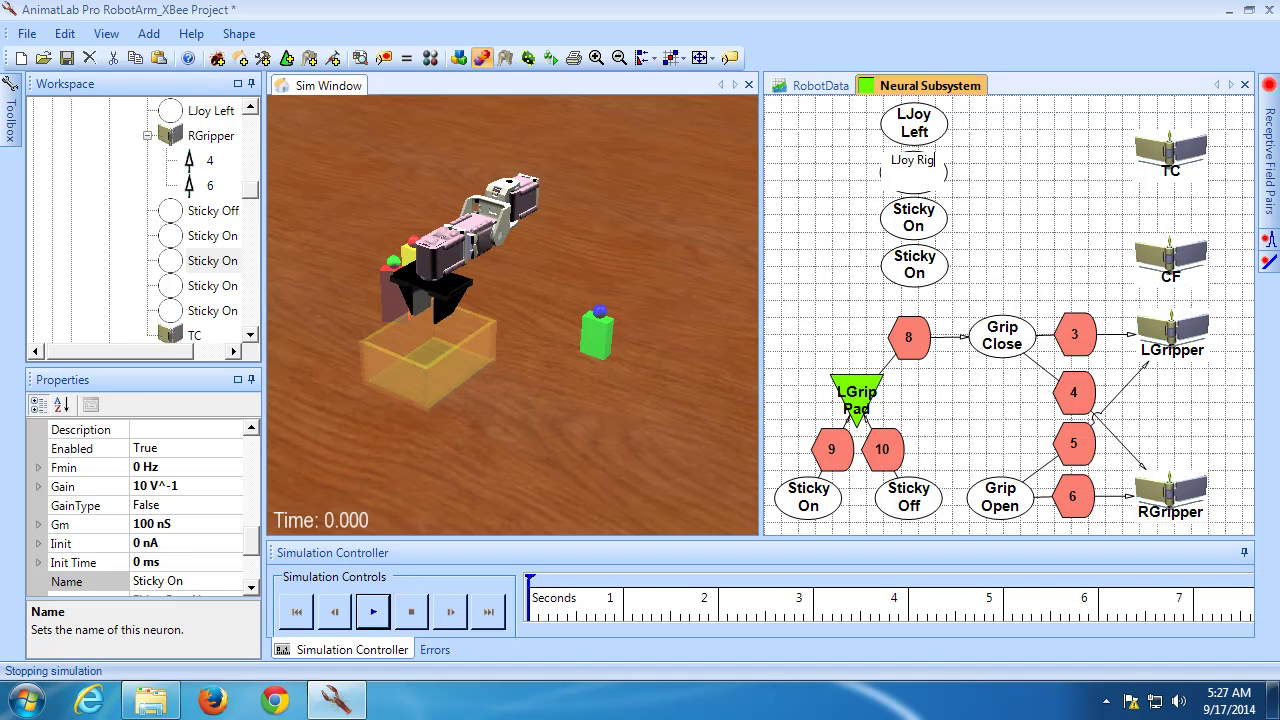
pyautogui.press('Return')
# Rename the third neuron in the copied column to "LJoy Up".
pyautogui.click(924, 218)
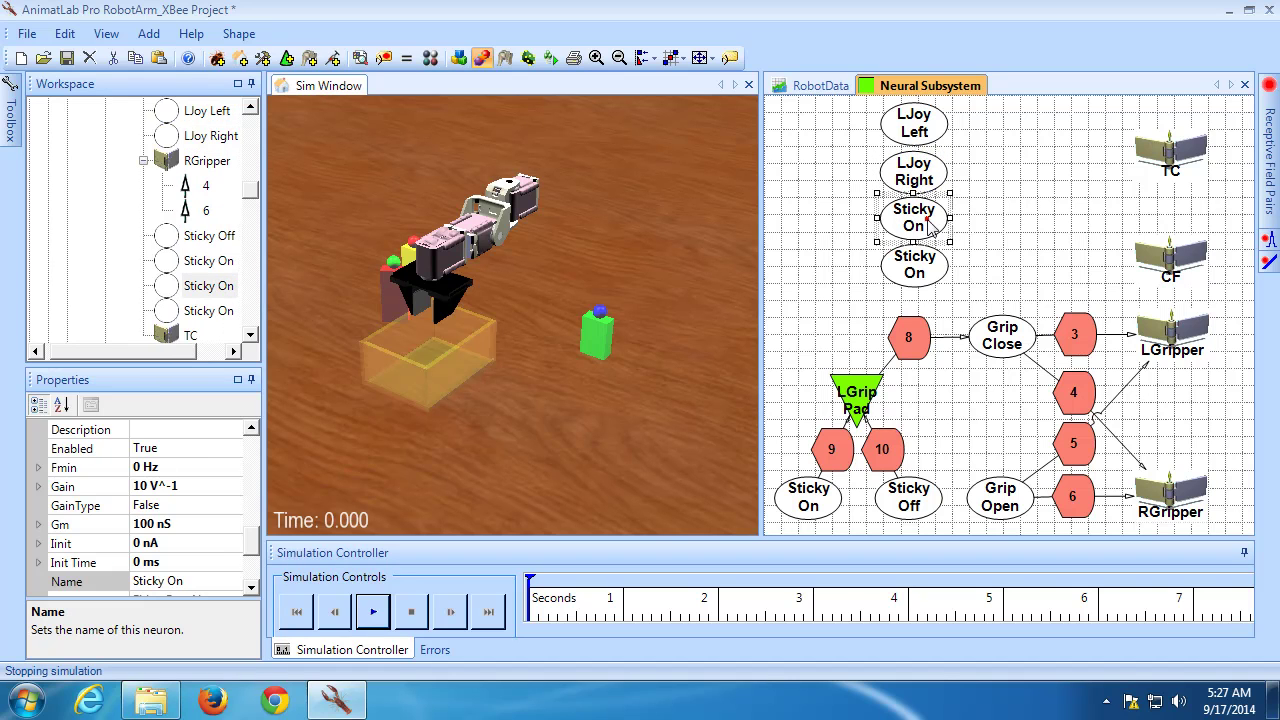
pyautogui.click(929, 220)
pyautogui.write('LJoy Up')
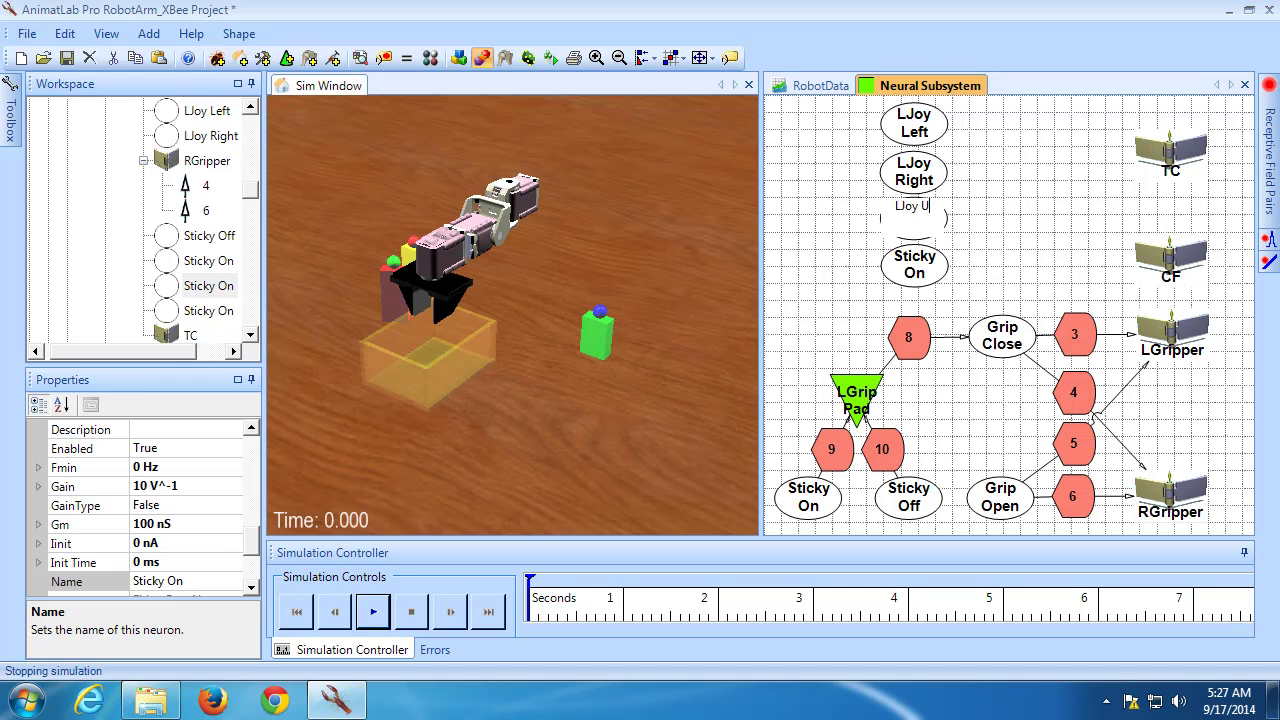
pyautogui.press('Return')
# Rename the lowest neuron in the copied column to "LJoy Down".
pyautogui.click(914, 263)
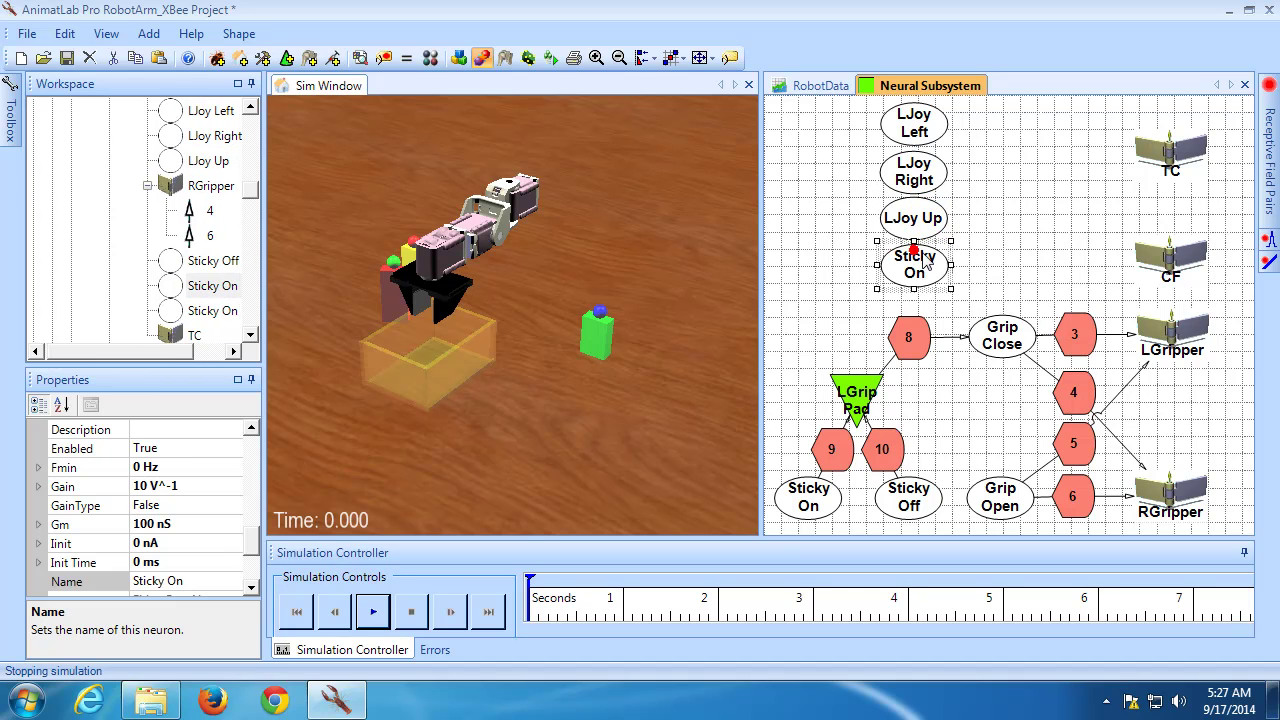
pyautogui.click(928, 262)
pyautogui.write('LJoy Down')
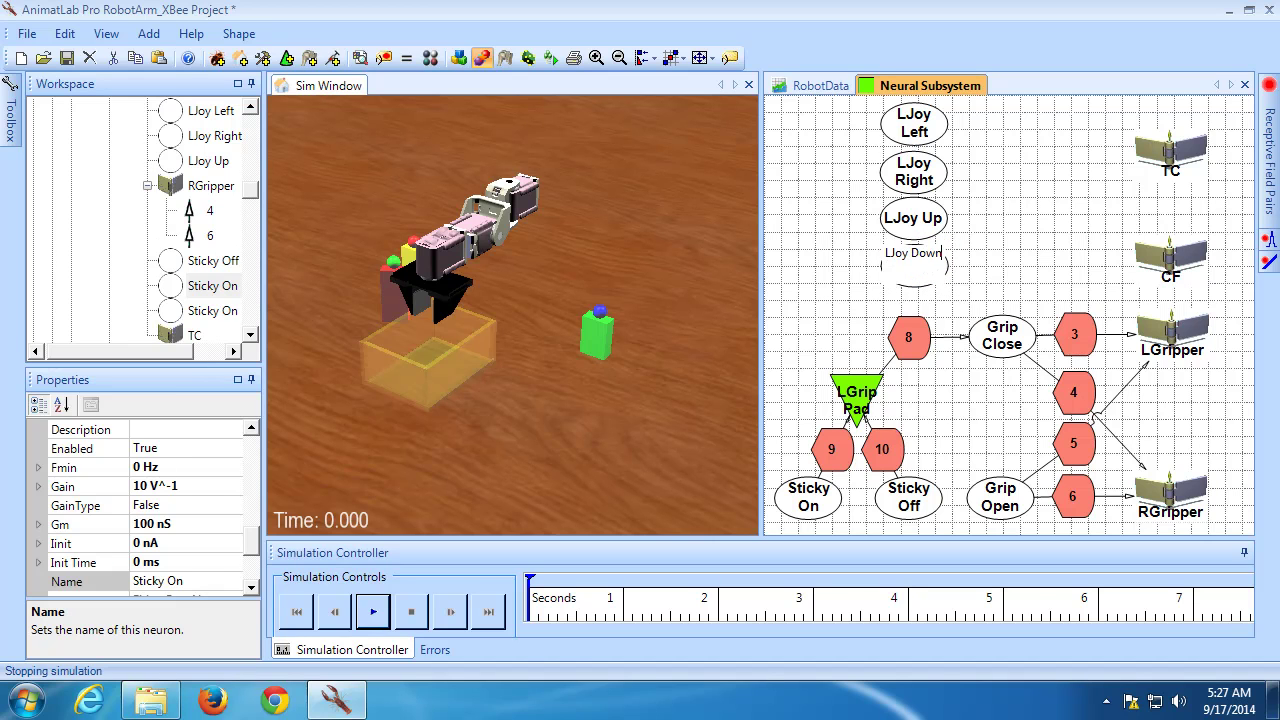
pyautogui.press('Return')
pyautogui.click(971, 262)
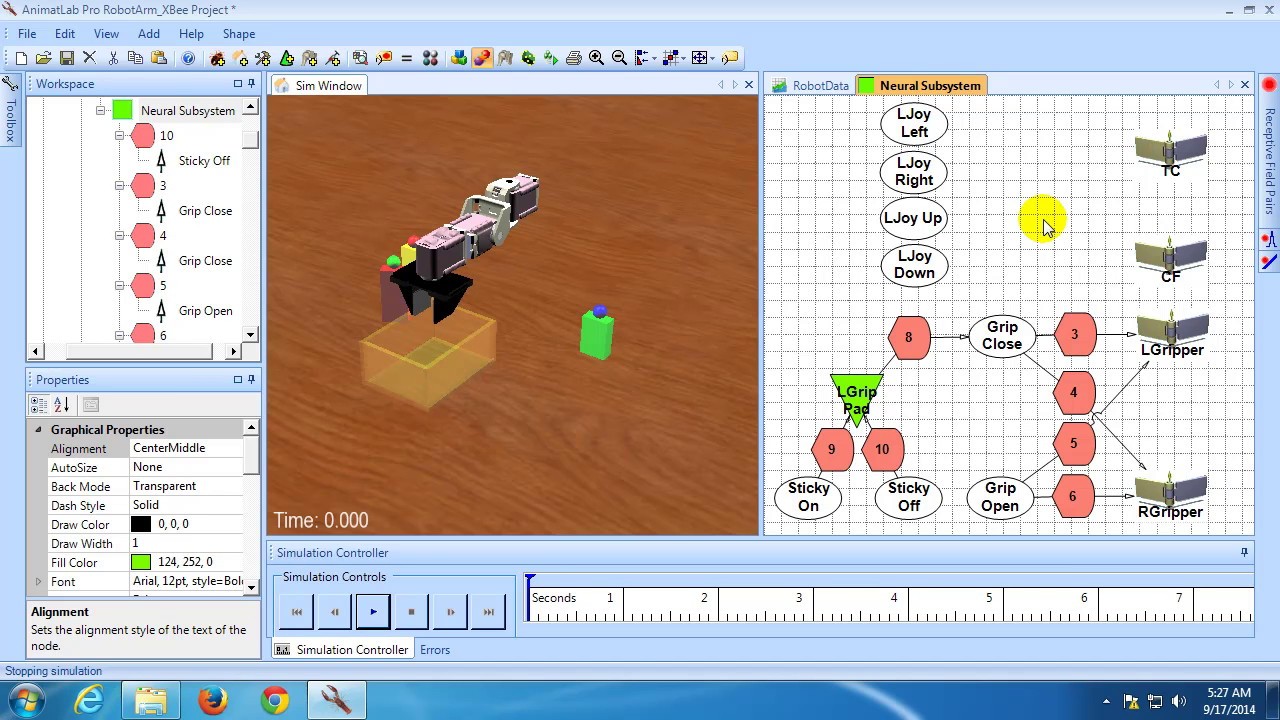
# Connect LJoy Left and LJoy Right to the TC joint node, and LJoy Up and LJoy Down to the CF joint node.
pyautogui.moveTo(940, 128); pyautogui.dragTo(1166, 167)
pyautogui.moveTo(945, 178); pyautogui.dragTo(1197, 163)
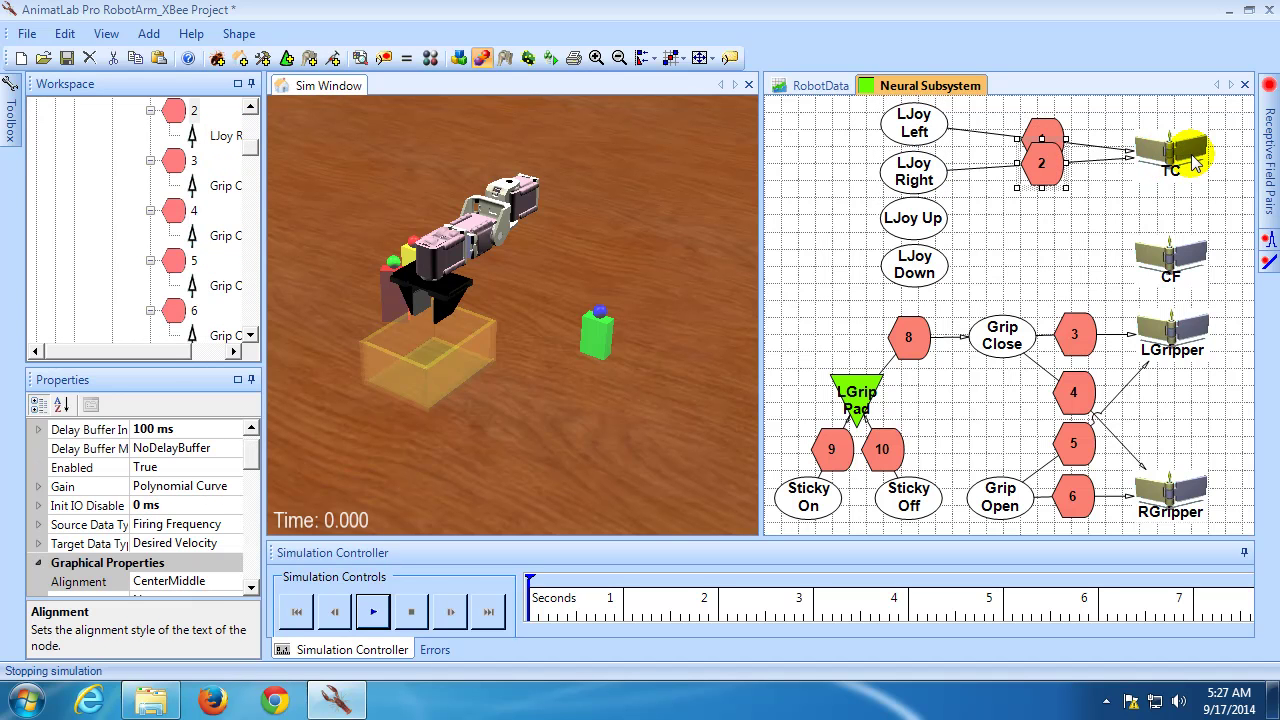
pyautogui.click(927, 220)
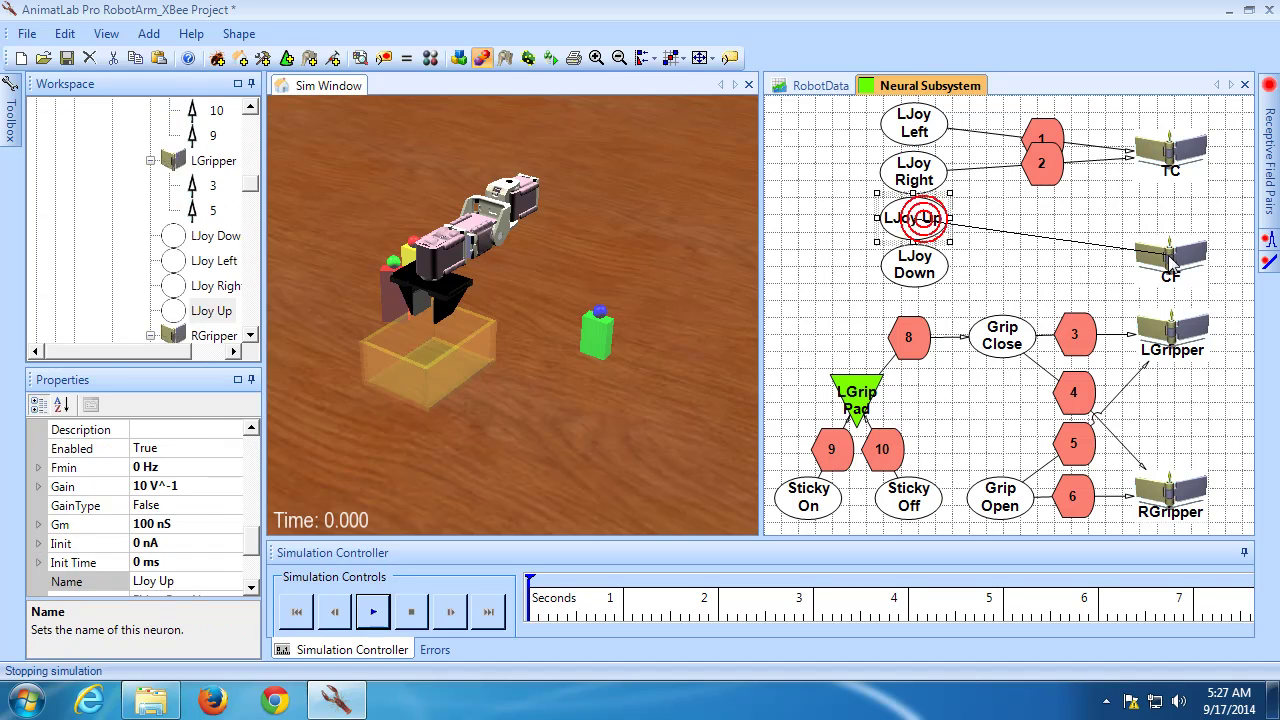
pyautogui.moveTo(927, 220); pyautogui.dragTo(1165, 258)
pyautogui.click(935, 278)
pyautogui.moveTo(935, 278); pyautogui.dragTo(1163, 258)
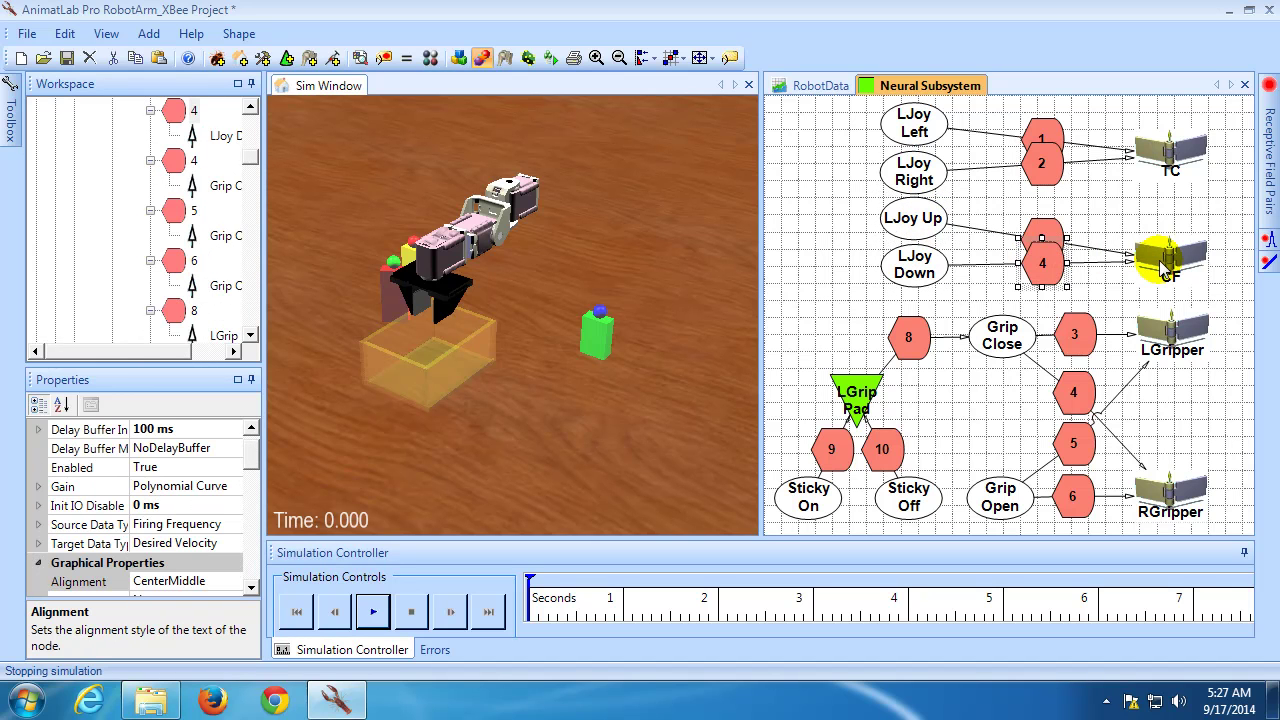
# Move adapter 1 up off adapter 2 and align it horizontally level with the LJoy Left neuron.
pyautogui.moveTo(1048, 138); pyautogui.dragTo(1050, 100)
pyautogui.click(958, 122)
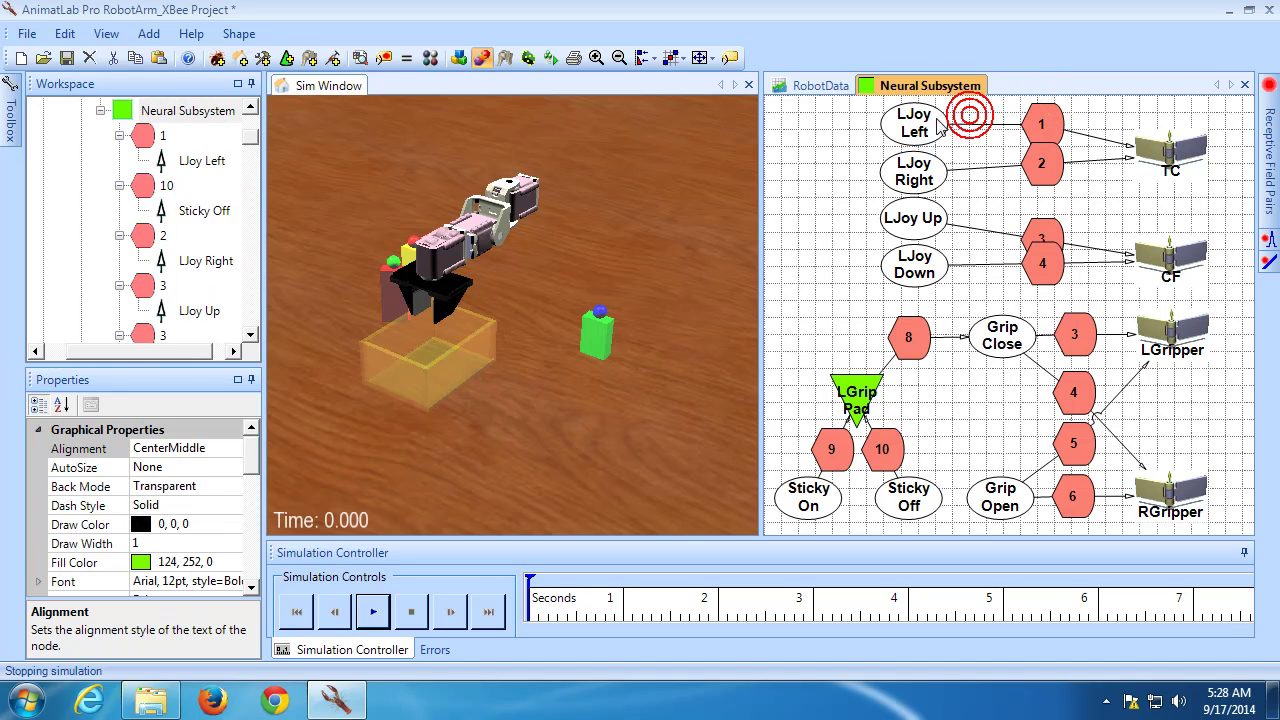
pyautogui.click(940, 123)
pyautogui.keyDown('ctrl'); pyautogui.click(938, 123); pyautogui.keyUp('ctrl')
pyautogui.rightClick(921, 118)
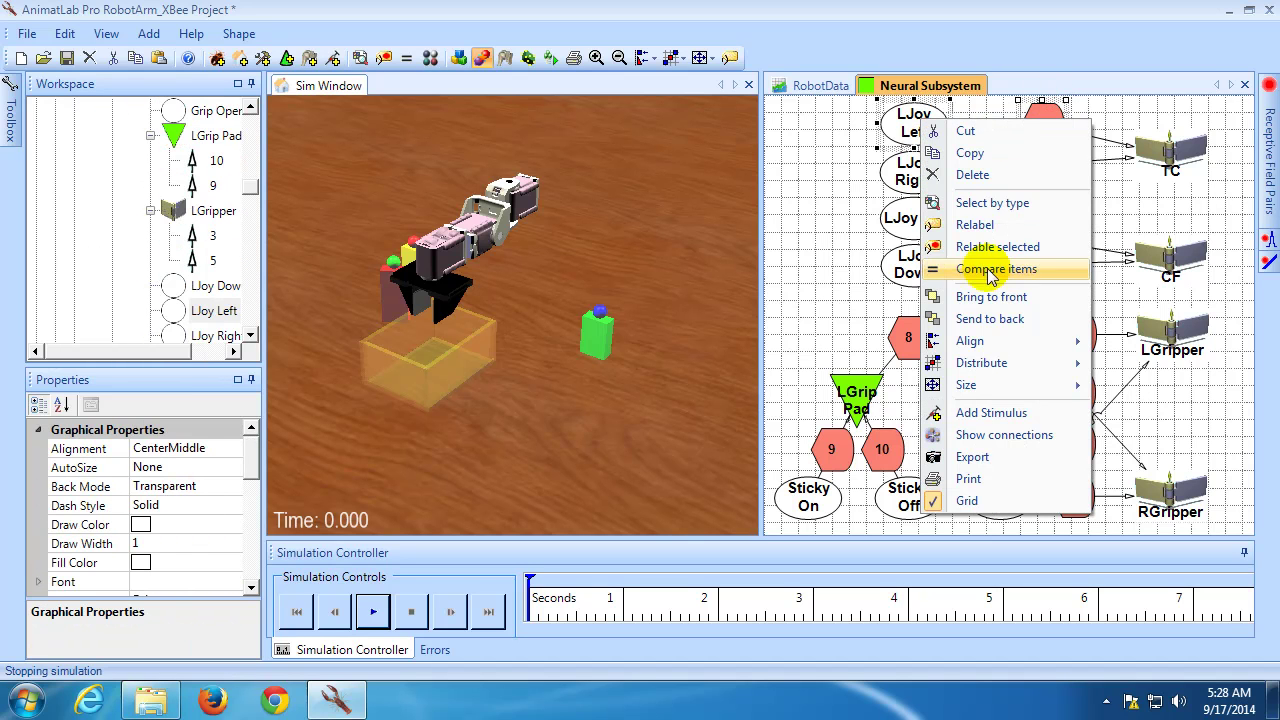
pyautogui.click(992, 338)
pyautogui.click(1170, 431)
# Align adapter 2 so it sits level with the LJoy Right neuron.
pyautogui.click(1041, 166)
pyautogui.keyDown('ctrl'); pyautogui.click(927, 183); pyautogui.keyUp('ctrl')
pyautogui.rightClick(922, 184)
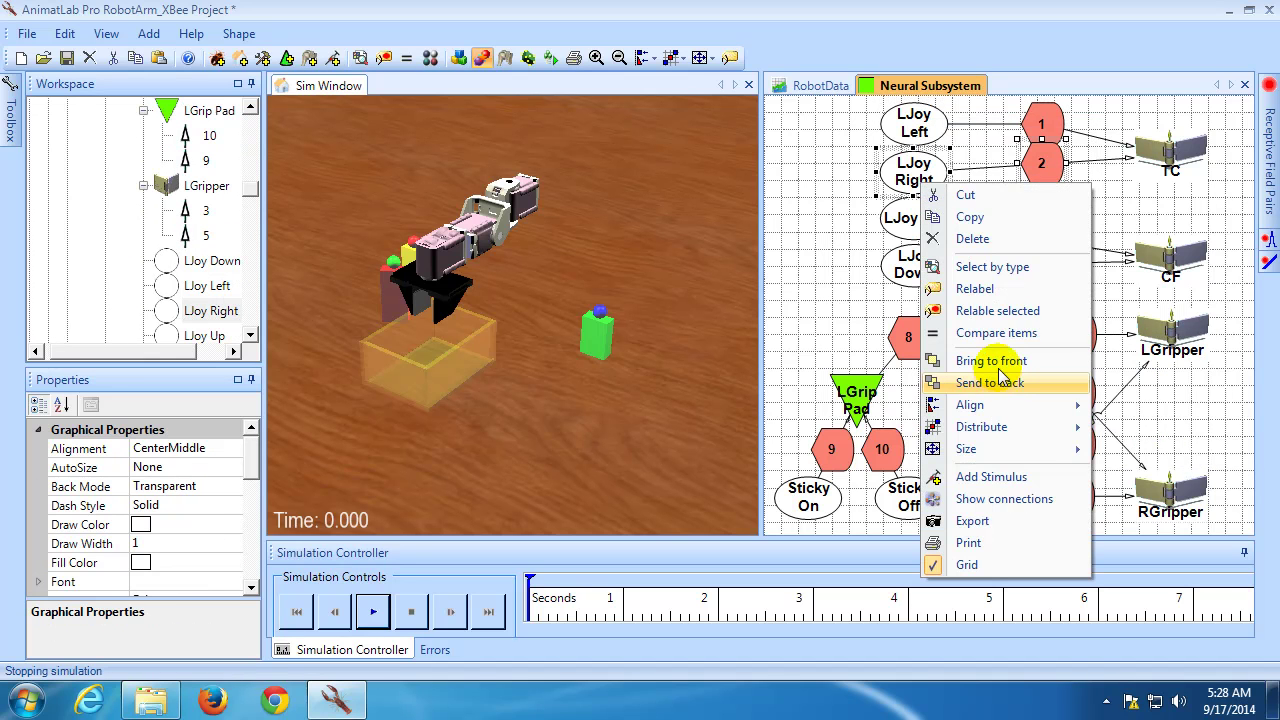
pyautogui.moveTo(1007, 405)
pyautogui.click(1172, 494)
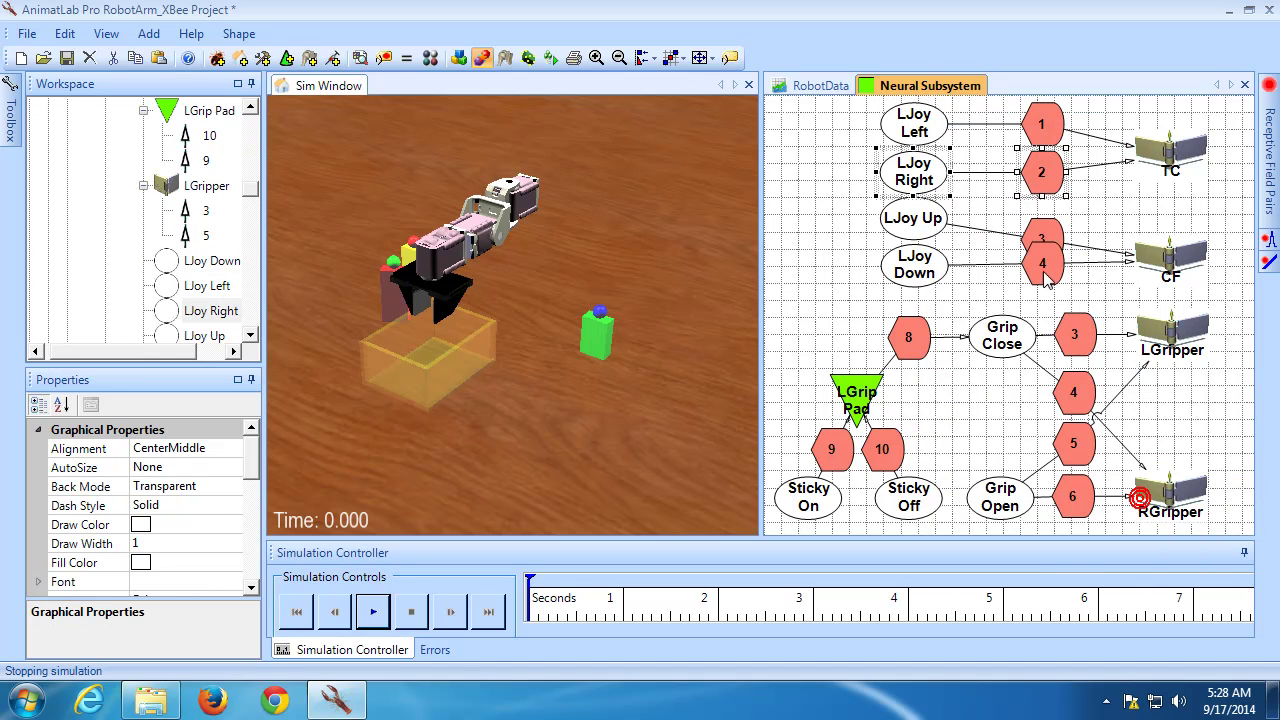
# Align adapter 3 so it sits level with the LJoy Up neuron.
pyautogui.click(1040, 237)
pyautogui.keyDown('ctrl'); pyautogui.click(925, 228); pyautogui.keyUp('ctrl')
pyautogui.rightClick(925, 228)
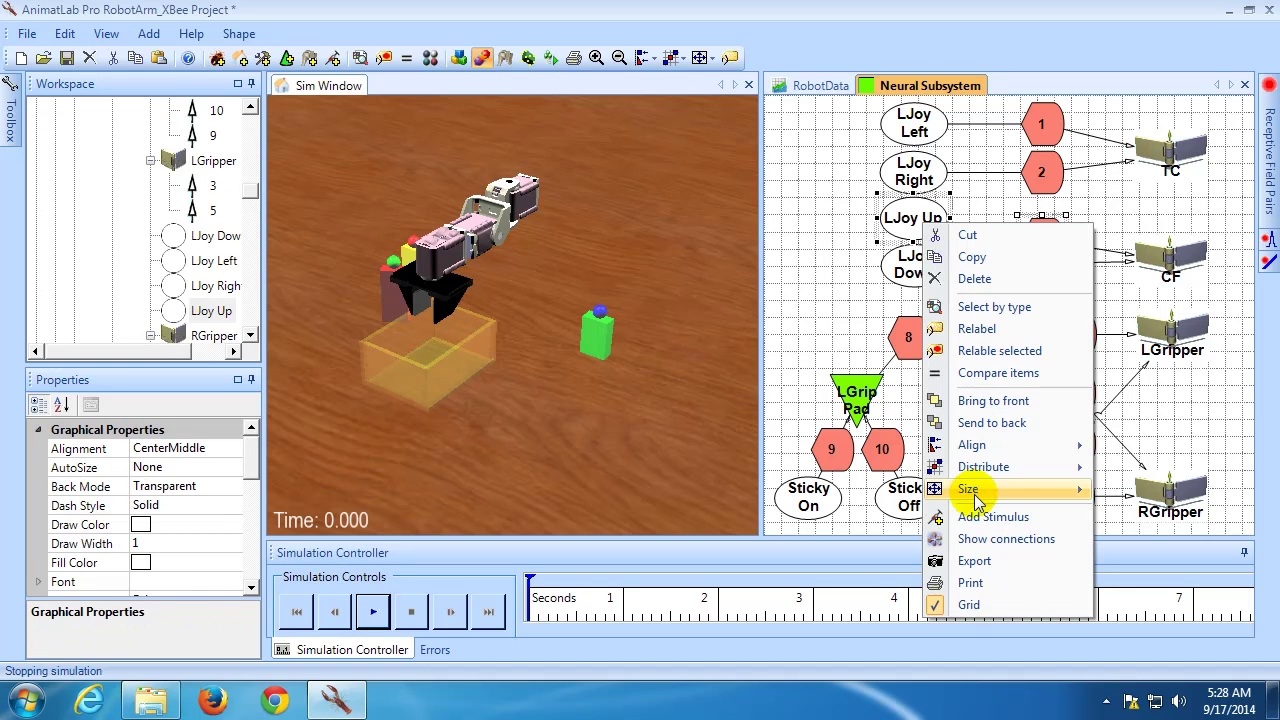
pyautogui.click(976, 444)
pyautogui.click(1120, 492)
# Align the adapter on the LJoy Down link so it sits level with the LJoy Down neuron.
pyautogui.click(1043, 259)
pyautogui.keyDown('ctrl'); pyautogui.click(905, 262); pyautogui.keyUp('ctrl')
pyautogui.rightClick(905, 265)
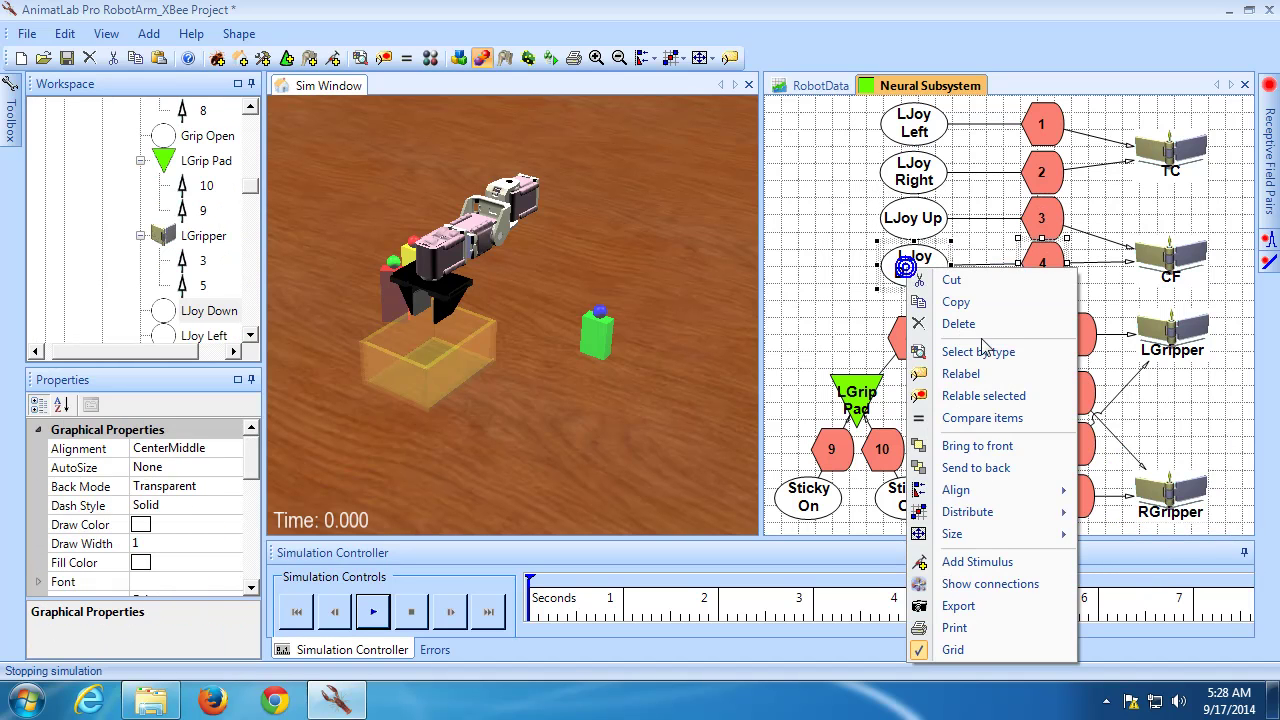
pyautogui.click(960, 489)
pyautogui.click(1150, 580)
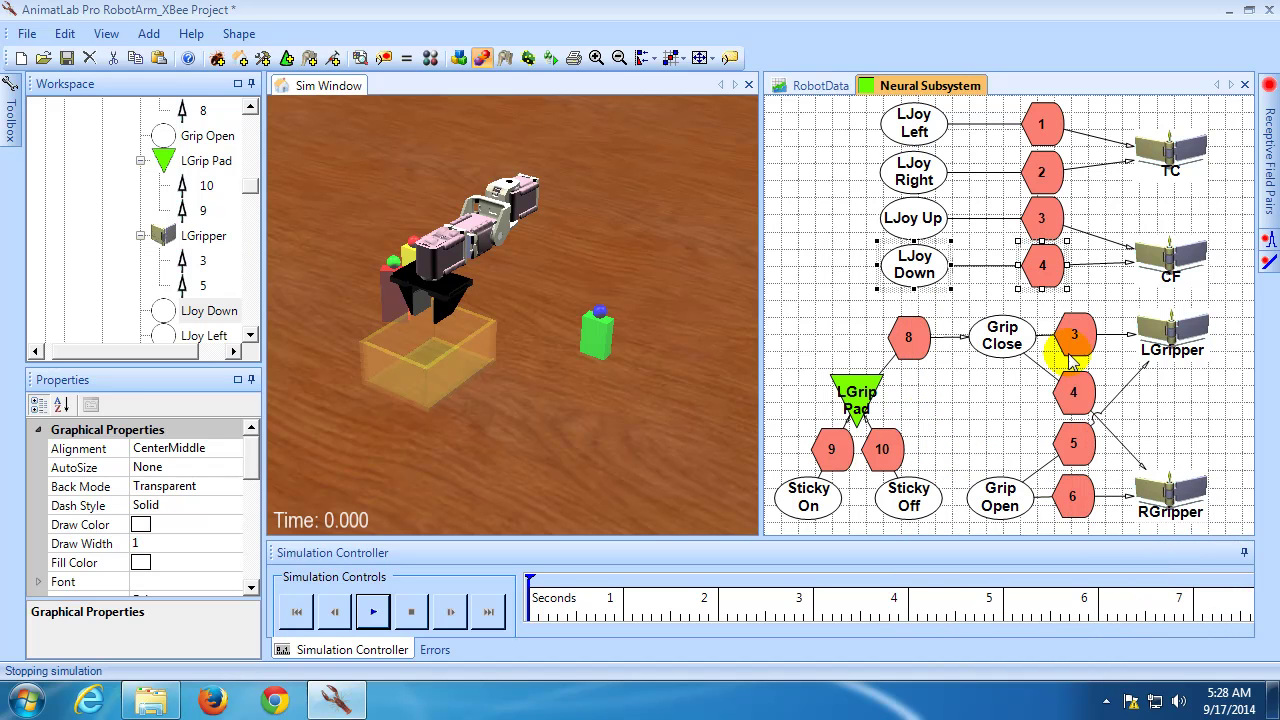
# Move the CF joint node up so it sits midway between its two input adapters, and select the TC joint node.
pyautogui.click(1113, 220)
pyautogui.click(1160, 252)
pyautogui.click(1189, 233)
pyautogui.moveTo(1189, 233); pyautogui.dragTo(1184, 191)
pyautogui.click(1176, 140)
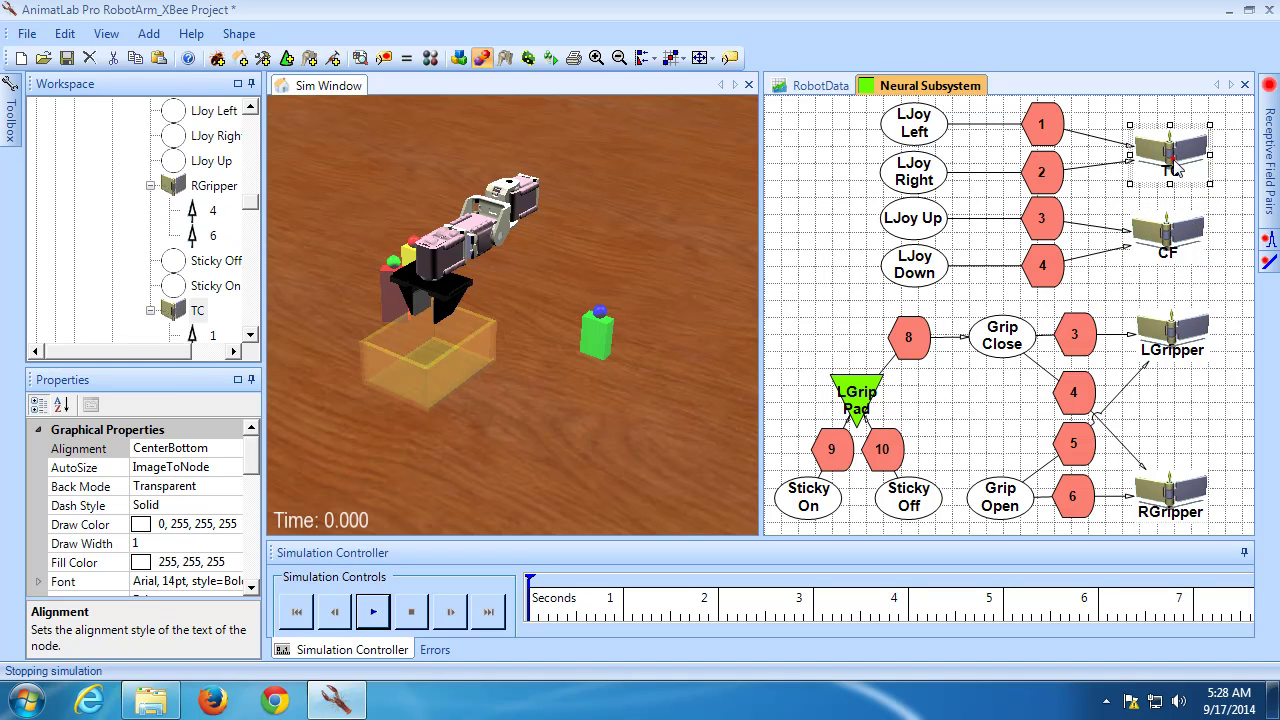
# Move the TC joint node up so it sits midway between adapters 1 and 2, then clear the selection.
pyautogui.moveTo(1185, 125); pyautogui.dragTo(1184, 117)
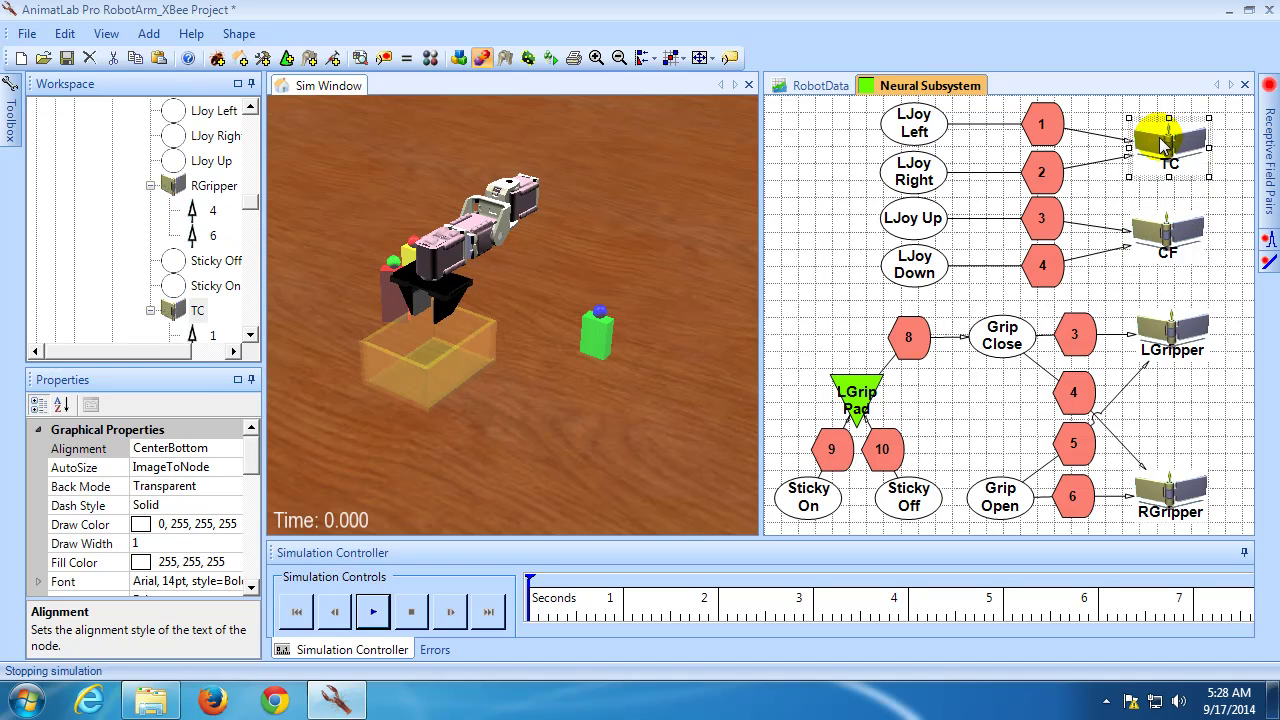
pyautogui.click(832, 217)
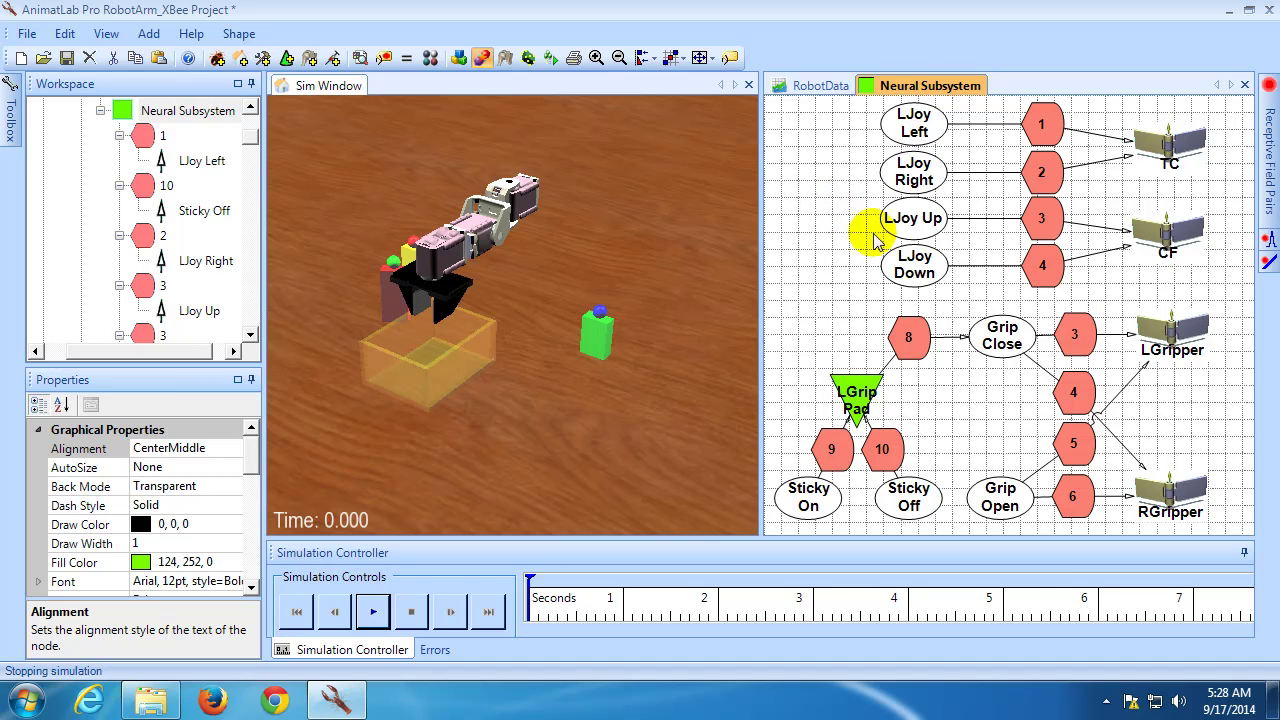
# Set the delay buffer mode of the four joystick adapters to DelayBufferInSimOnly.
pyautogui.click(1045, 128)
pyautogui.keyDown('ctrl'); pyautogui.click(1041, 172); pyautogui.keyUp('ctrl')
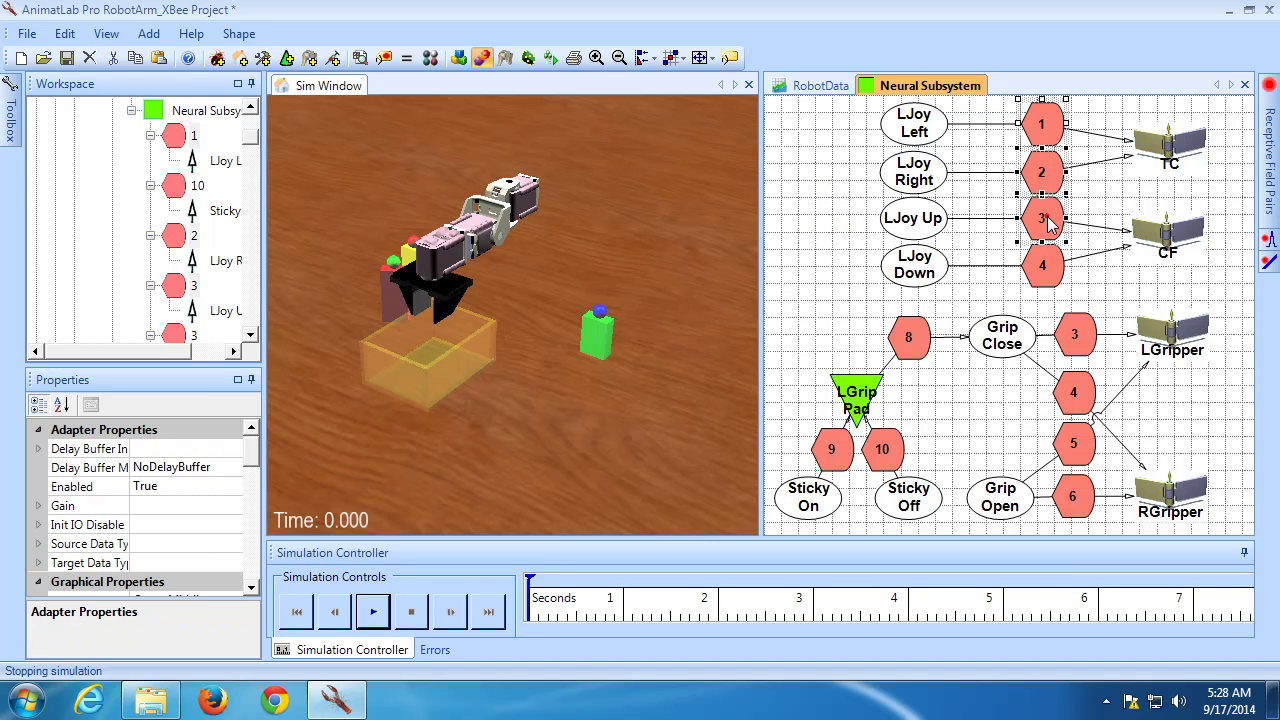
pyautogui.keyDown('ctrl'); pyautogui.click(1041, 218); pyautogui.keyUp('ctrl')
pyautogui.keyDown('ctrl'); pyautogui.click(1041, 265); pyautogui.keyUp('ctrl')
pyautogui.click(233, 466)
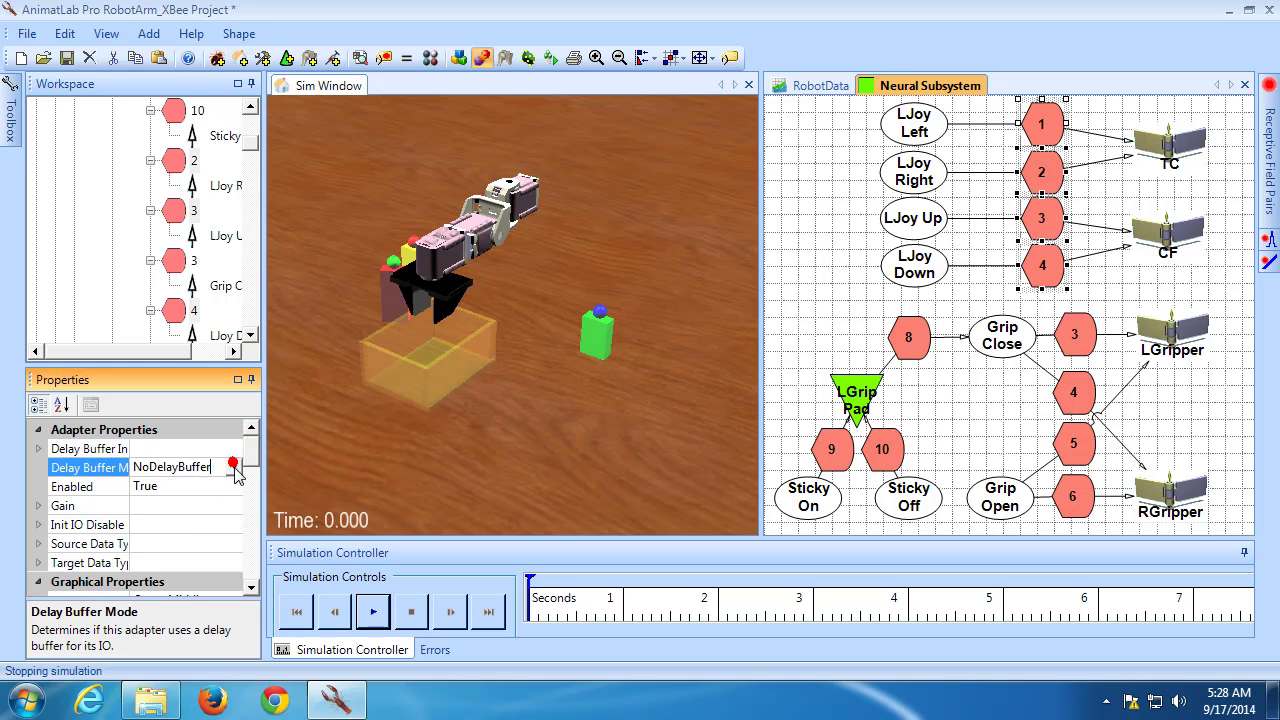
pyautogui.click(233, 467)
pyautogui.click(181, 506)
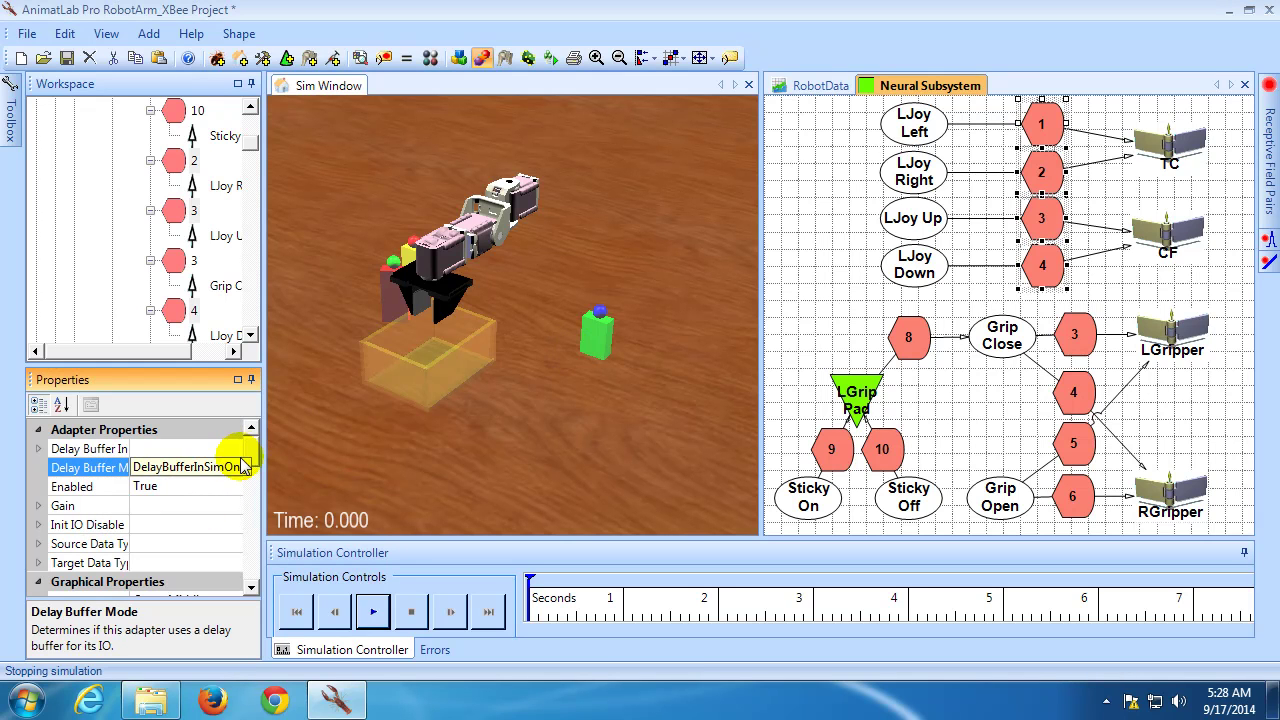
# Set the synch update interval of the four joystick adapters to 2.
pyautogui.moveTo(251, 445); pyautogui.dragTo(251, 571)
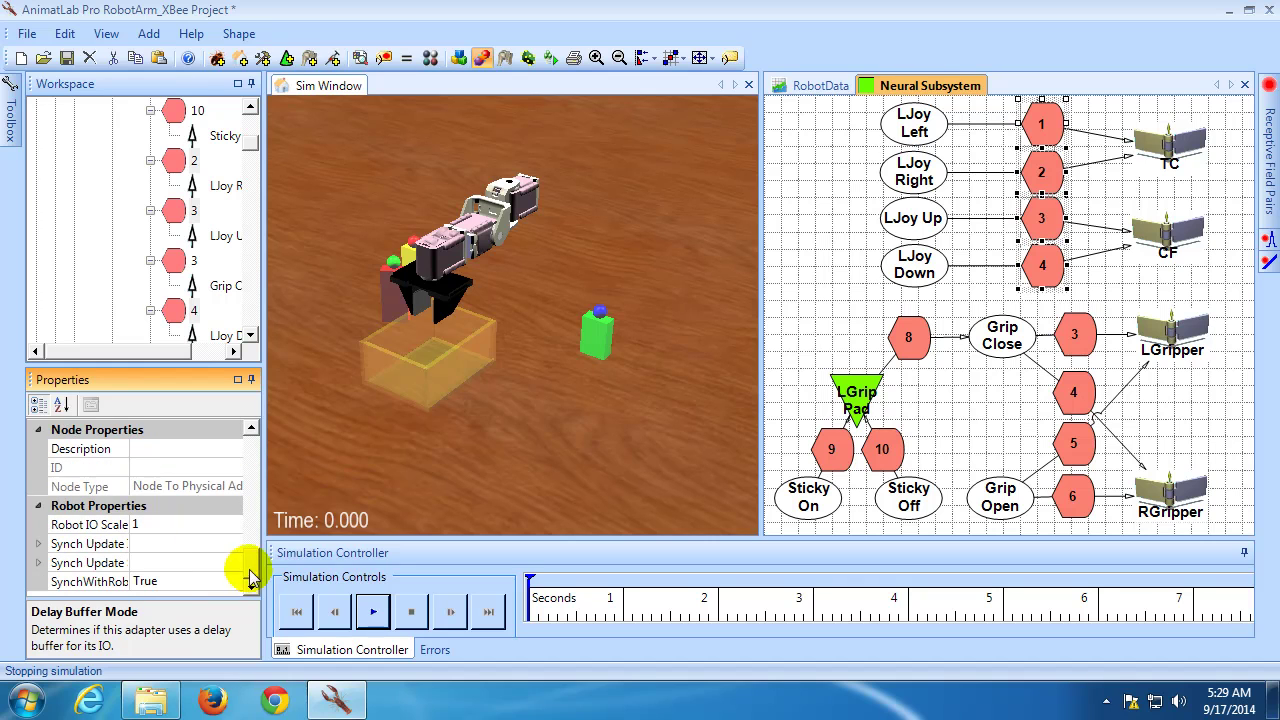
pyautogui.click(157, 543)
pyautogui.write('2')
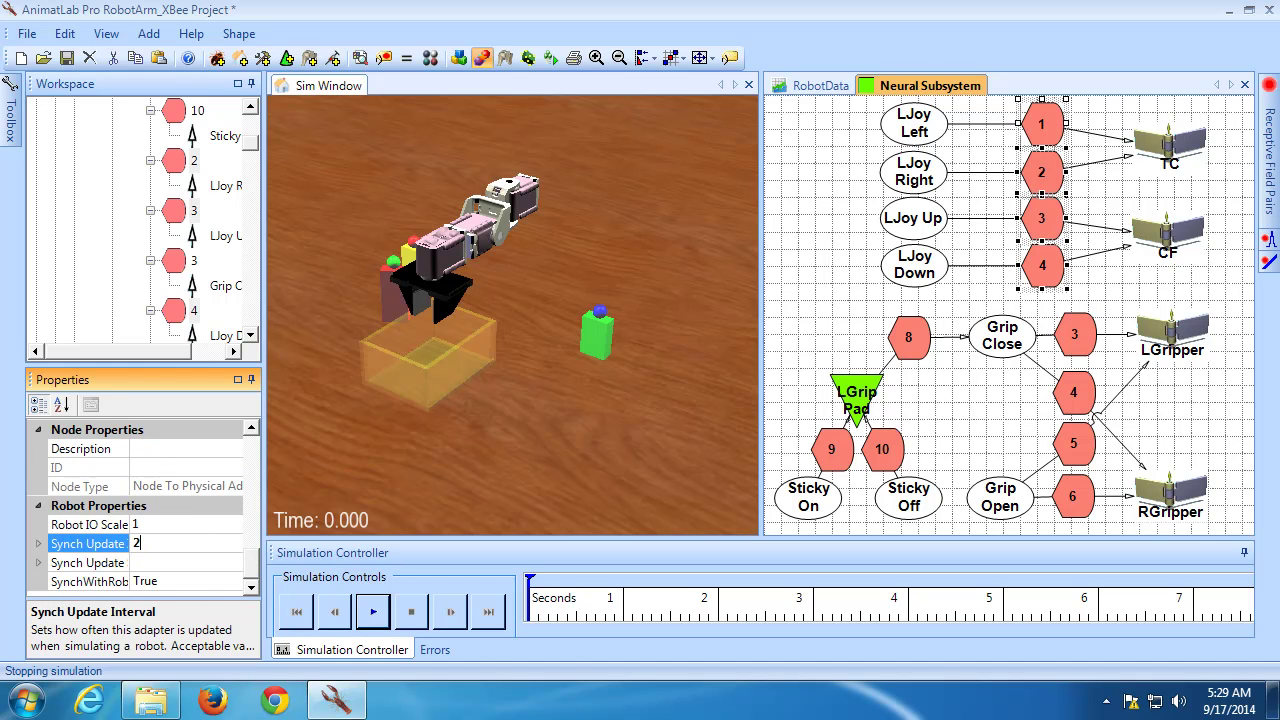
pyautogui.click(812, 275)
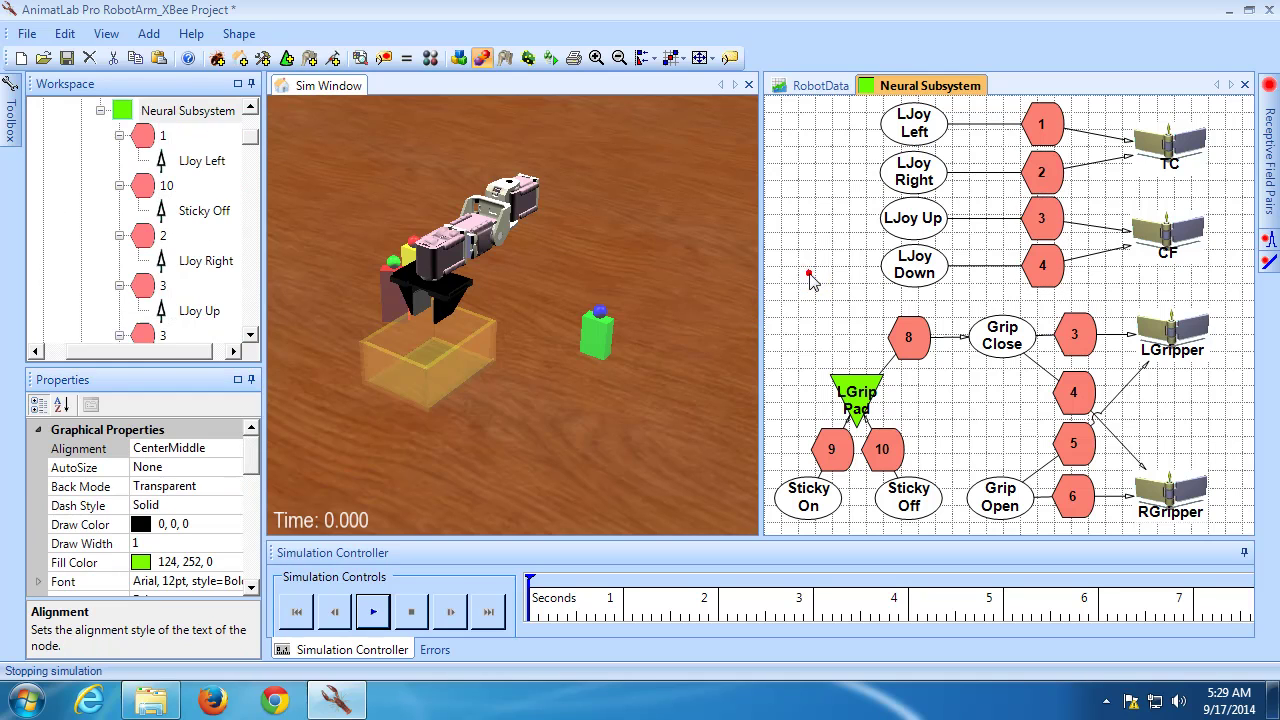
# Set the gain's C parameter to -1 for the LJoy Left and LJoy Down adapters.
pyautogui.click(1045, 132)
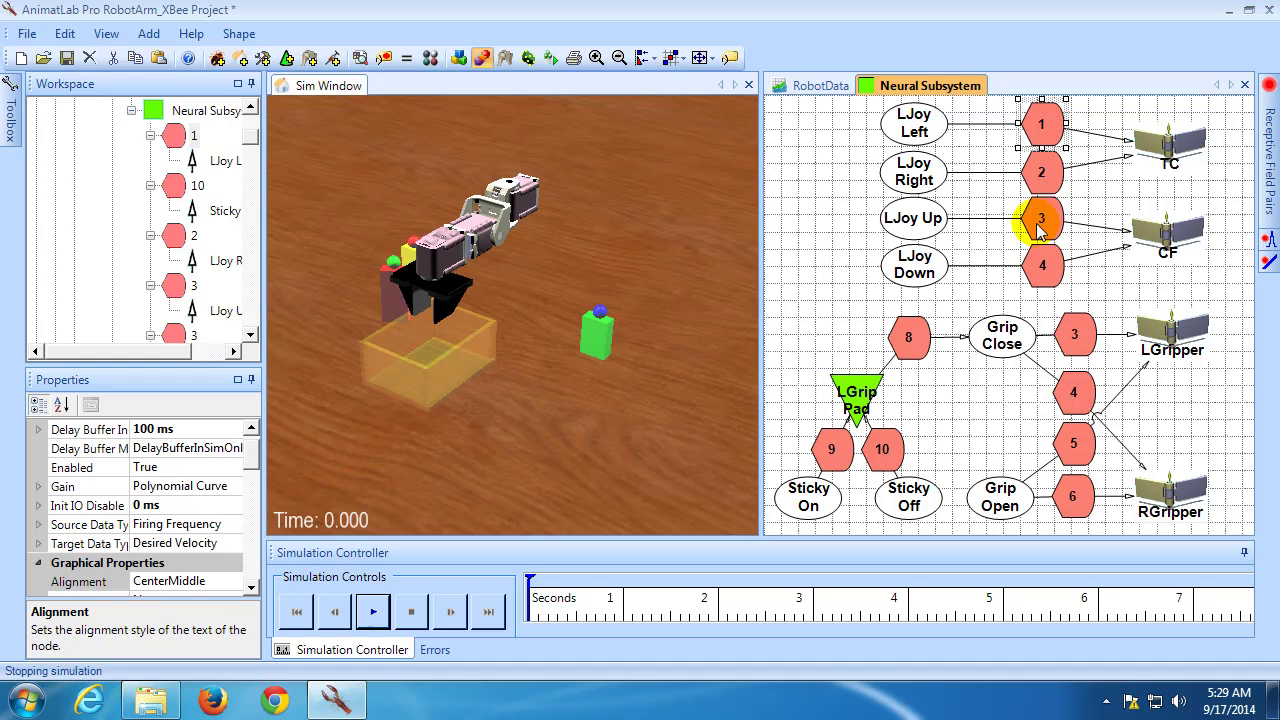
pyautogui.keyDown('ctrl'); pyautogui.click(1036, 264); pyautogui.keyUp('ctrl')
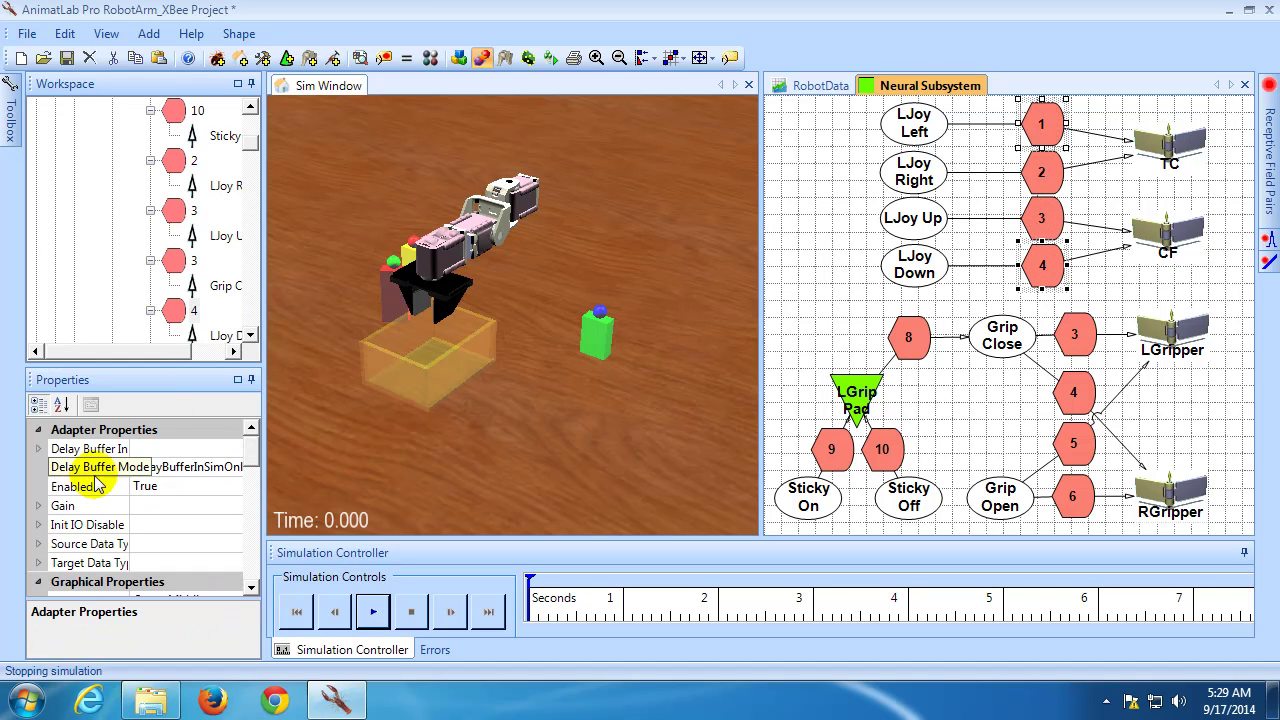
pyautogui.click(38, 507)
pyautogui.click(150, 563)
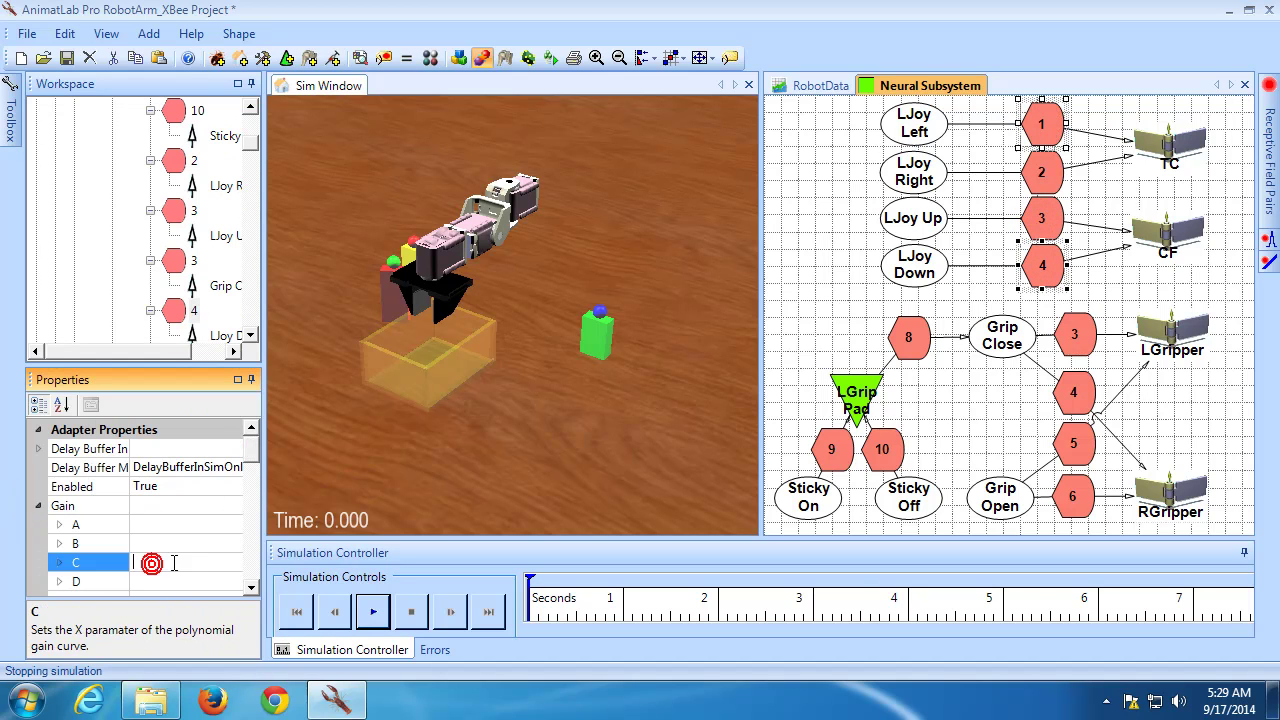
pyautogui.write('-1')
pyautogui.click(826, 243)
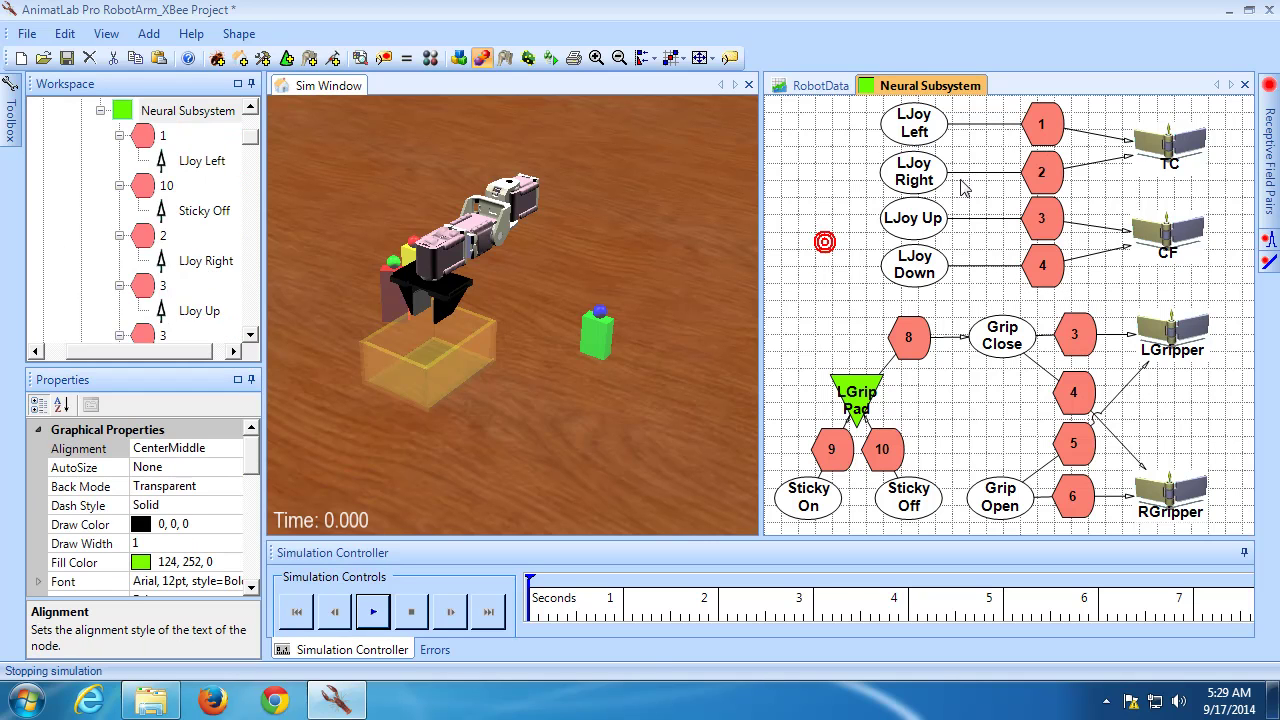
# Check the gain parameters of the LJoy Down and LJoy Up adapters, and save the project.
pyautogui.click(1037, 256)
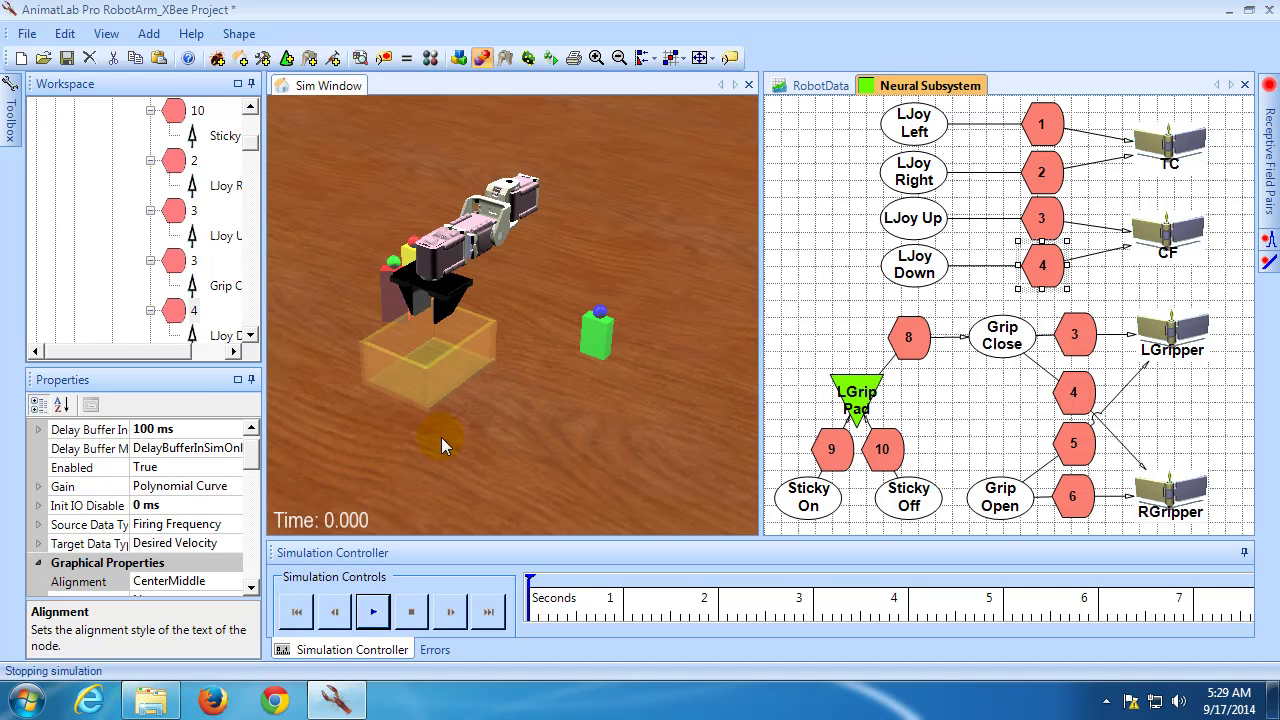
pyautogui.click(37, 486)
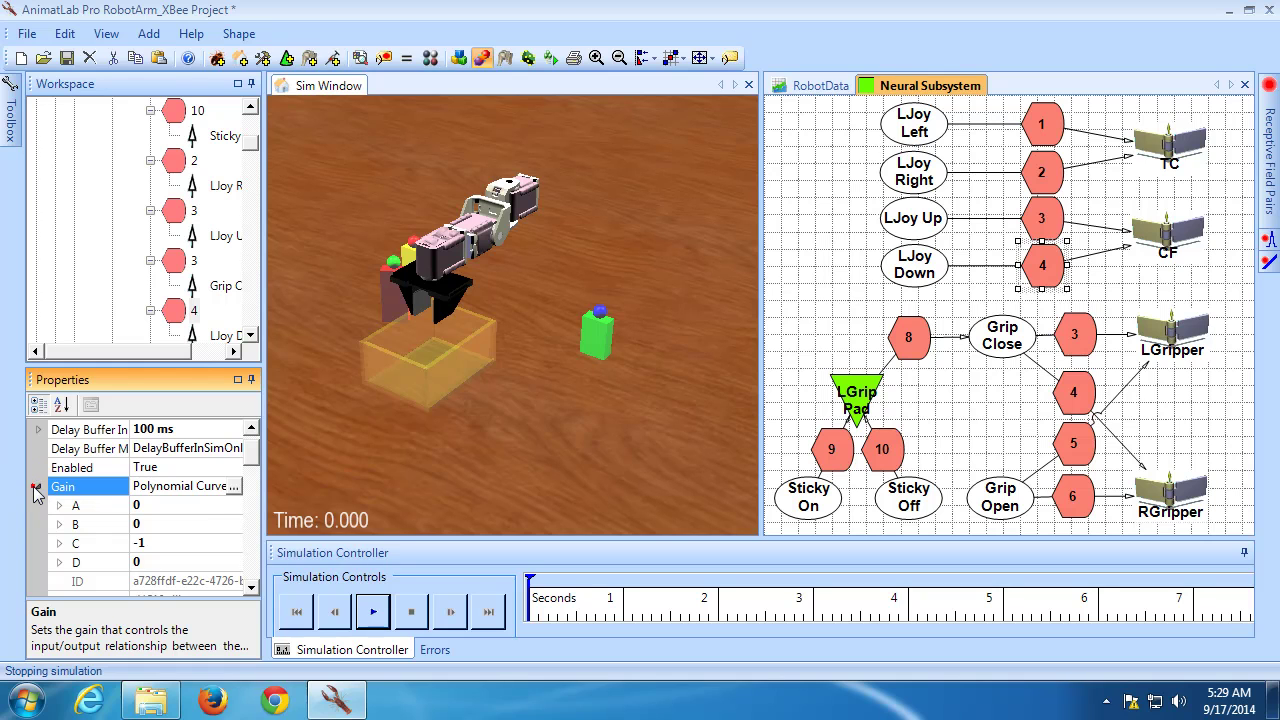
pyautogui.click(37, 486)
pyautogui.click(1038, 220)
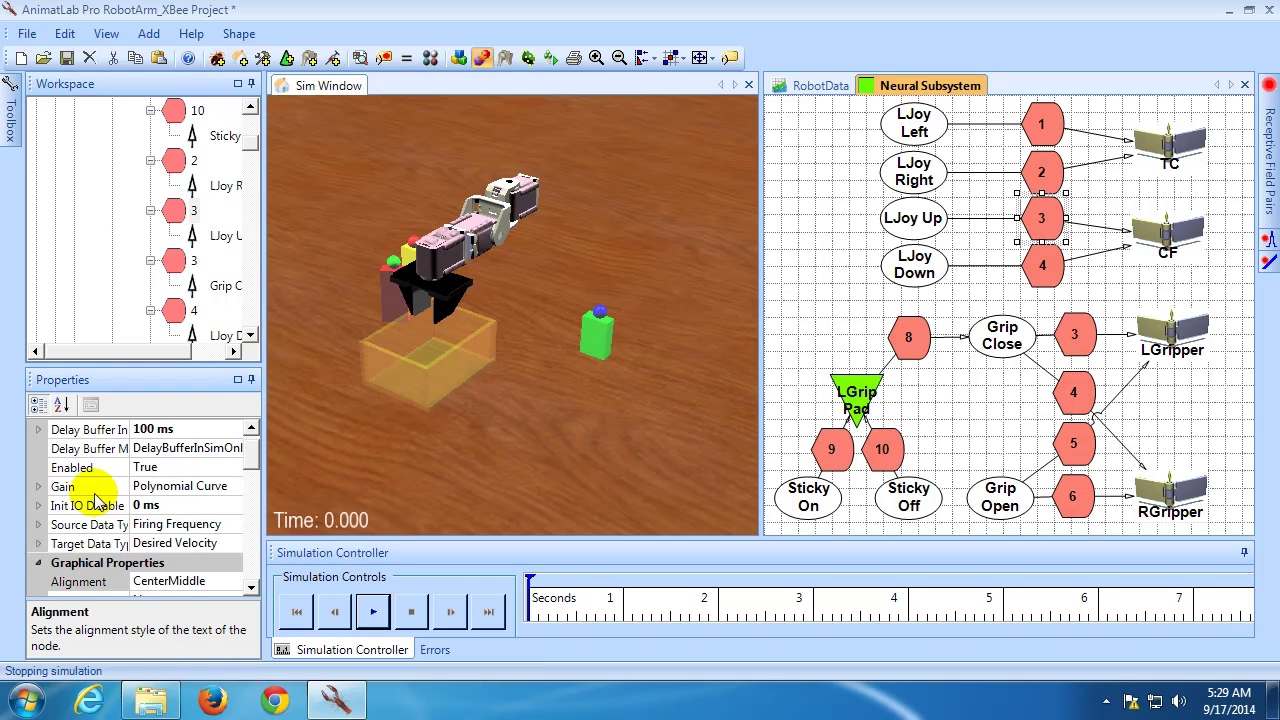
pyautogui.click(37, 486)
pyautogui.click(37, 486)
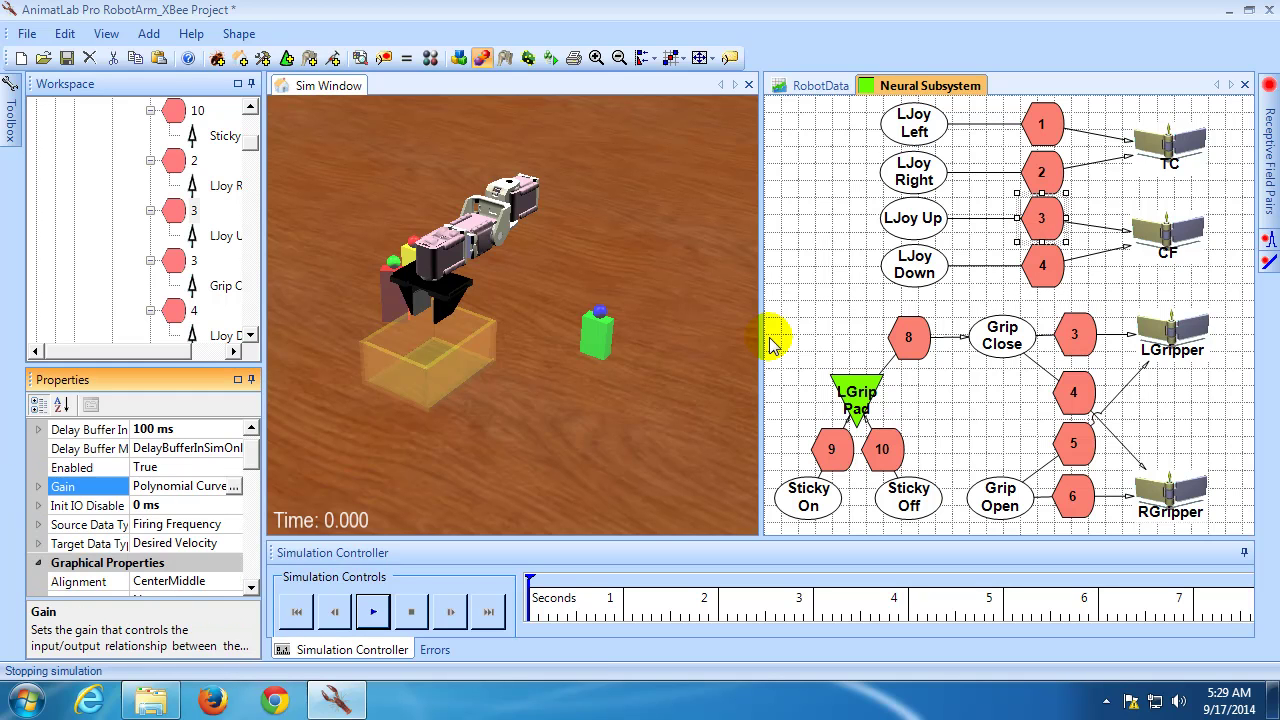
pyautogui.click(860, 290)
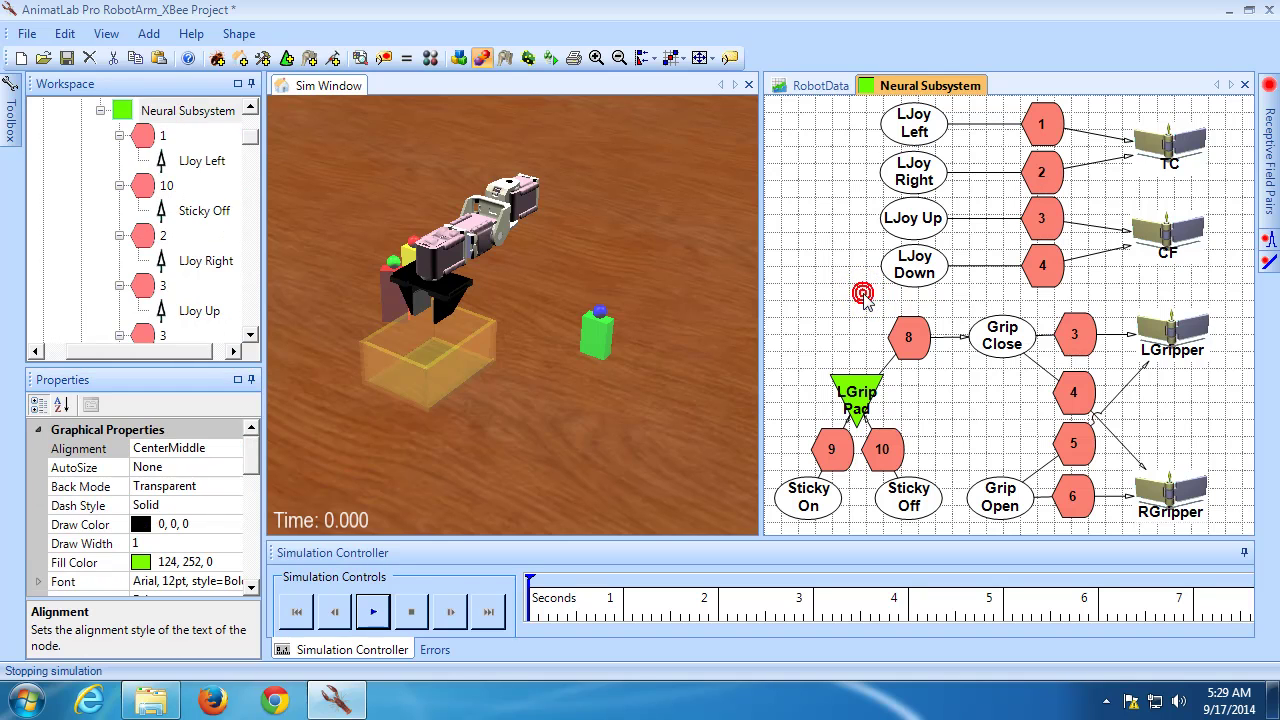
pyautogui.click(66, 57)
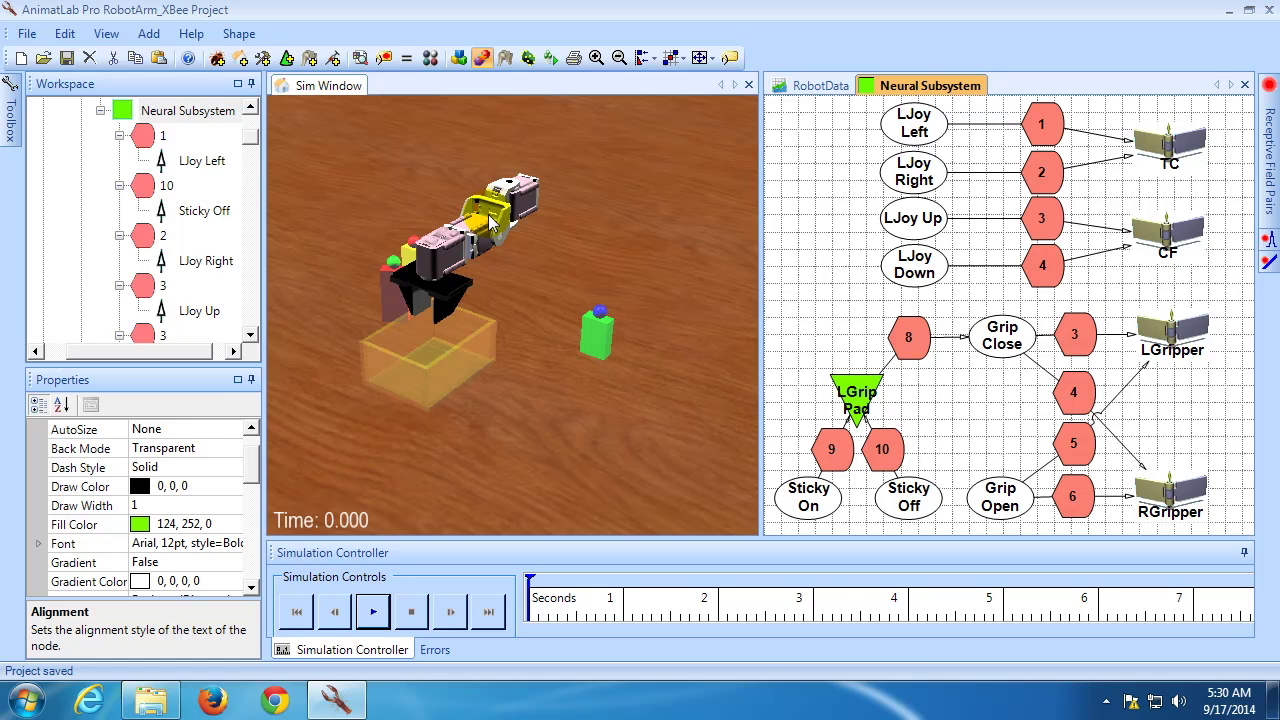
# Add a Tonic Current stimulus to each of the LJoy Left and LJoy Right neurons.
pyautogui.rightClick(903, 124)
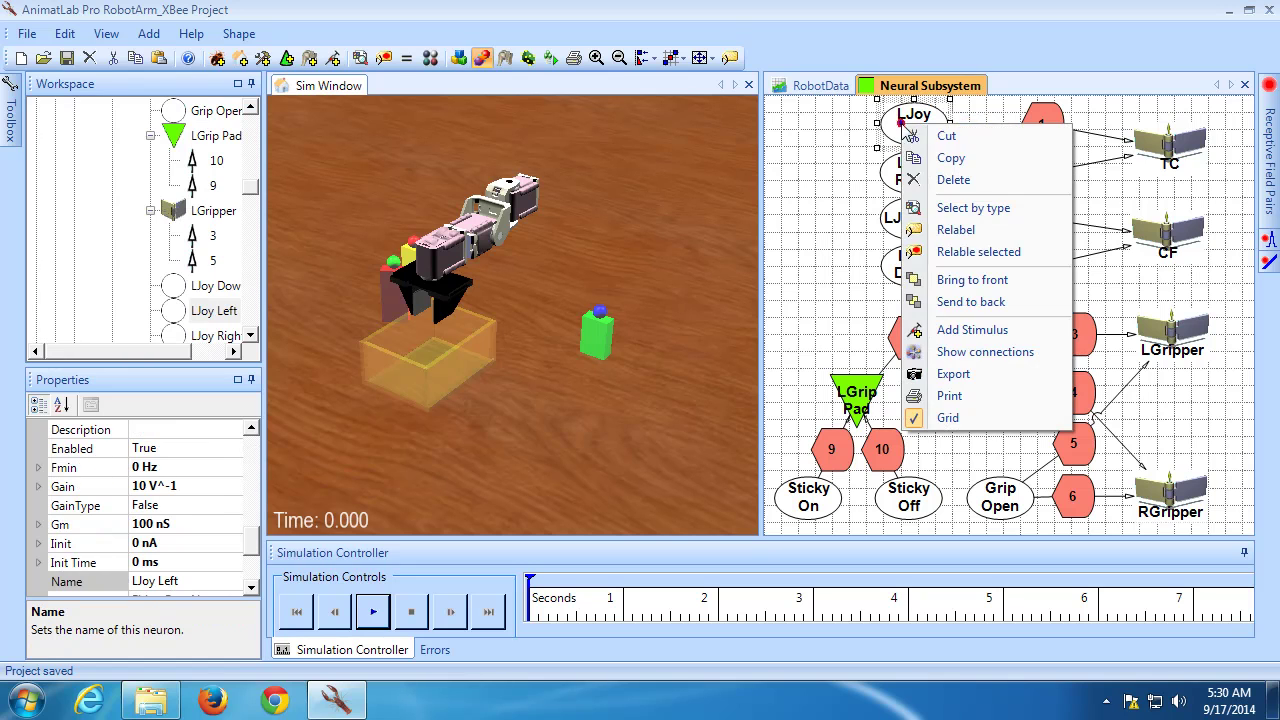
pyautogui.click(955, 330)
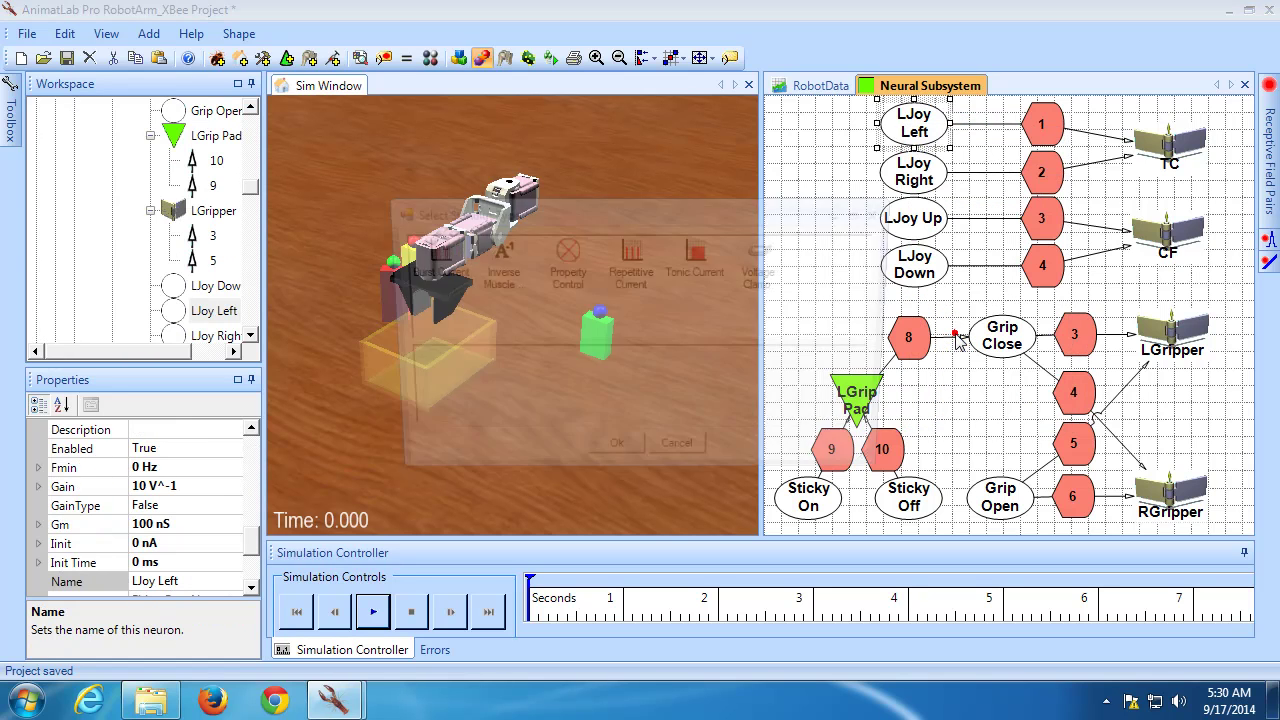
pyautogui.doubleClick(700, 255)
pyautogui.rightClick(902, 175)
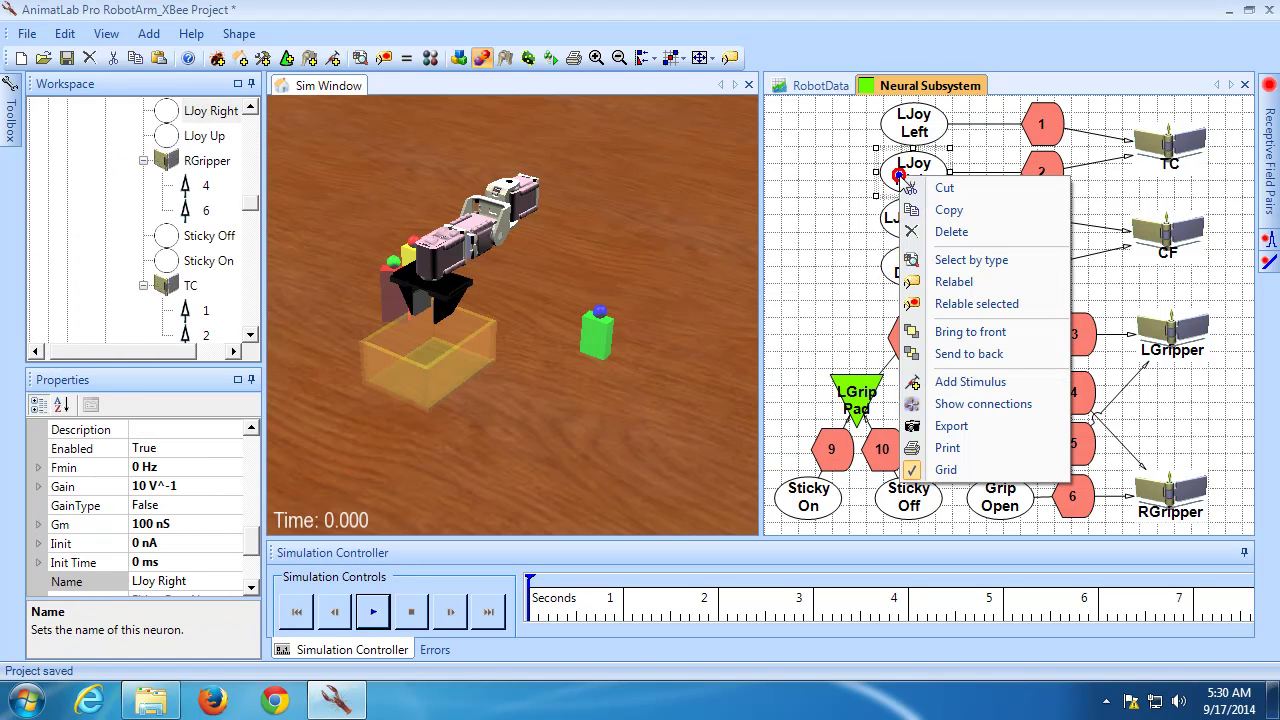
pyautogui.click(970, 381)
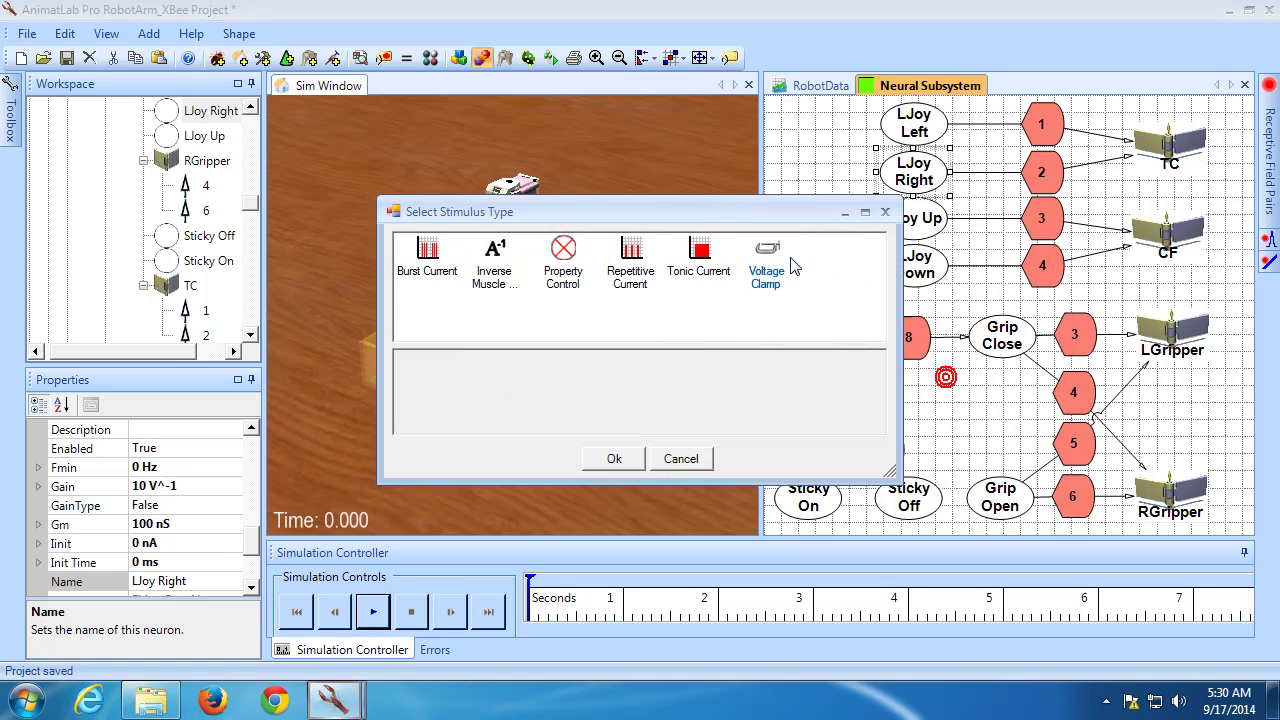
pyautogui.doubleClick(696, 255)
# Add a Tonic Current stimulus to each of the LJoy Up and LJoy Down neurons.
pyautogui.rightClick(894, 216)
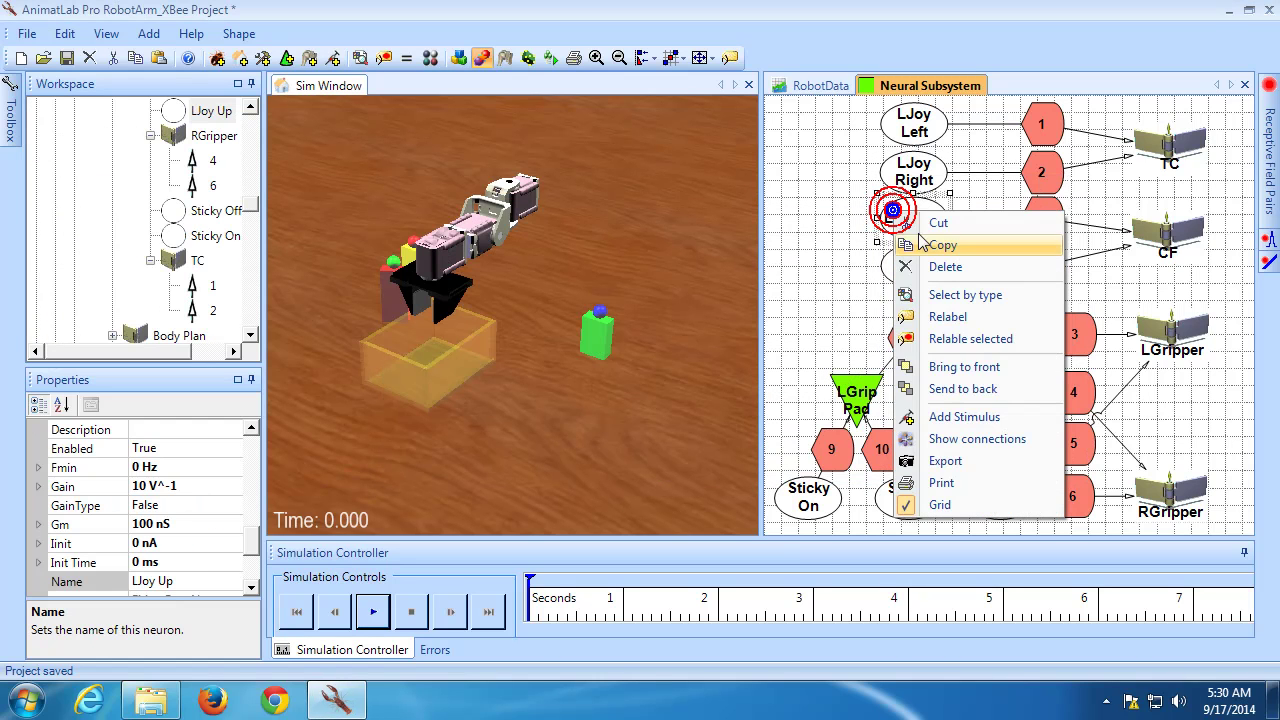
pyautogui.click(962, 418)
pyautogui.doubleClick(696, 255)
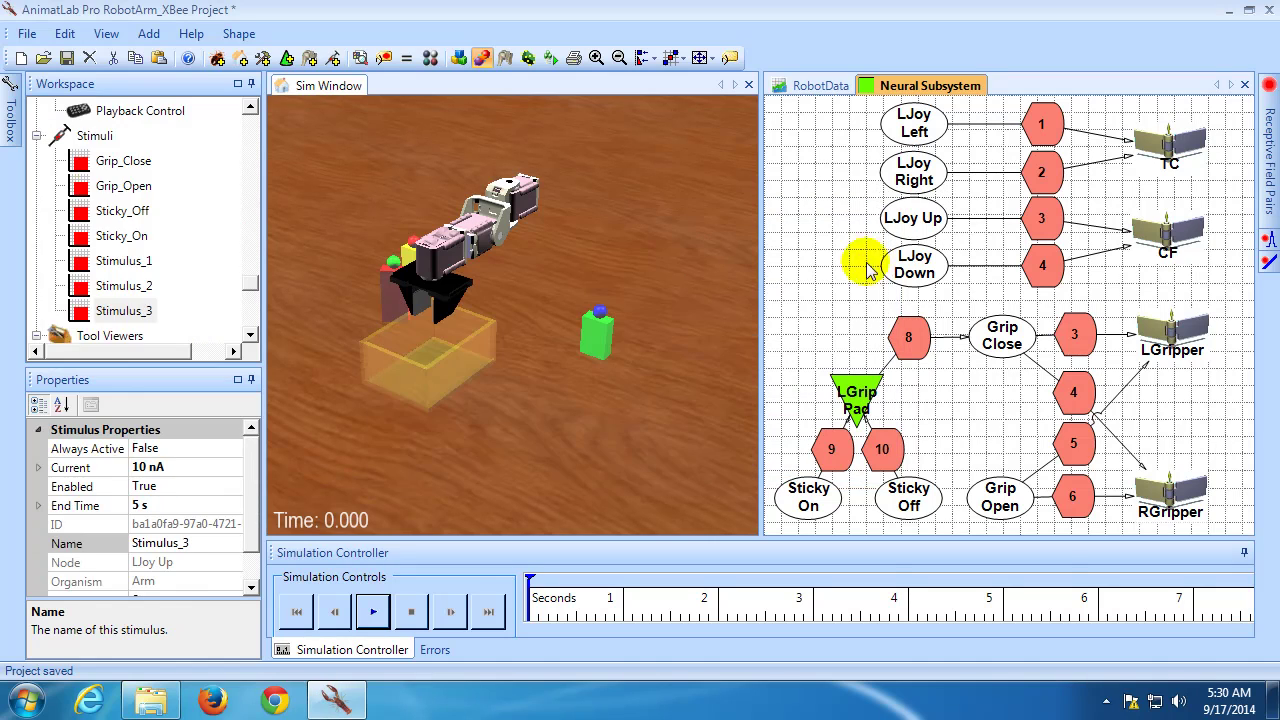
pyautogui.rightClick(898, 262)
pyautogui.click(966, 466)
pyautogui.click(700, 258)
pyautogui.click(700, 258)
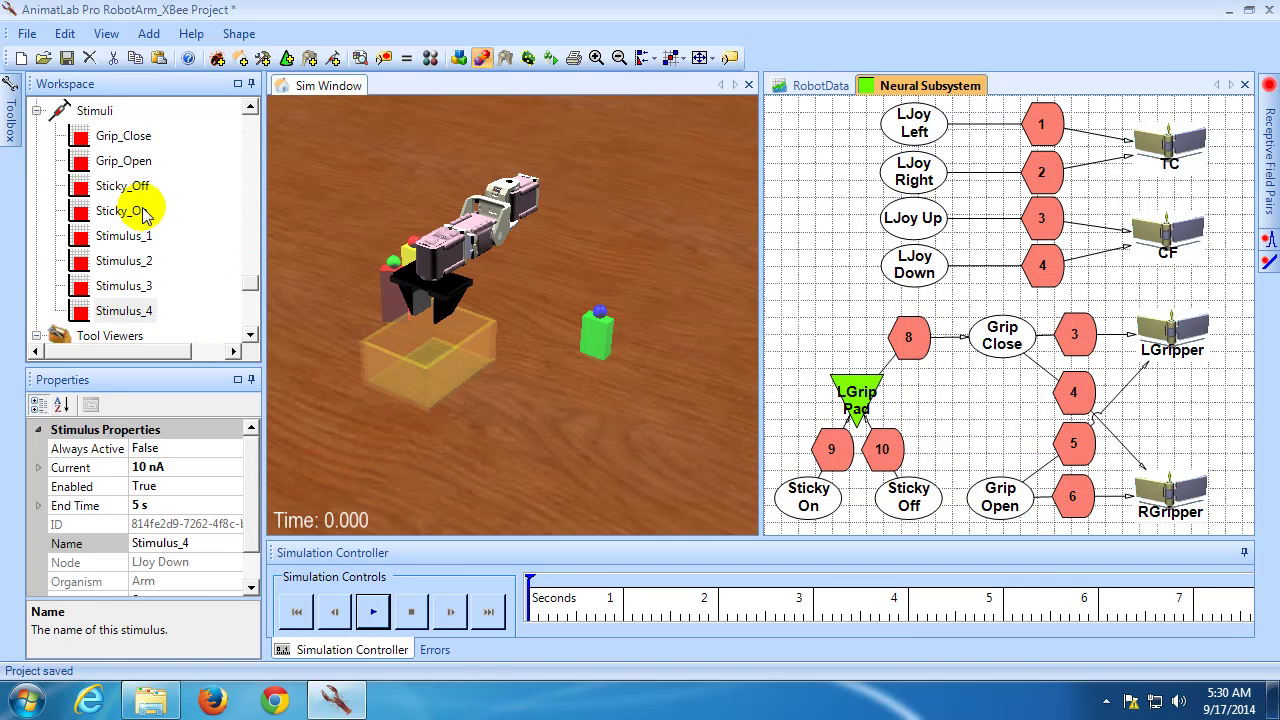
# Rename the LJoy Left neuron's stimulus, Stimulus_1, as "LJoy Left".
pyautogui.click(130, 237)
pyautogui.click(199, 542)
pyautogui.click(62, 542)
pyautogui.write('Lloyr LEft')
pyautogui.press('Return')
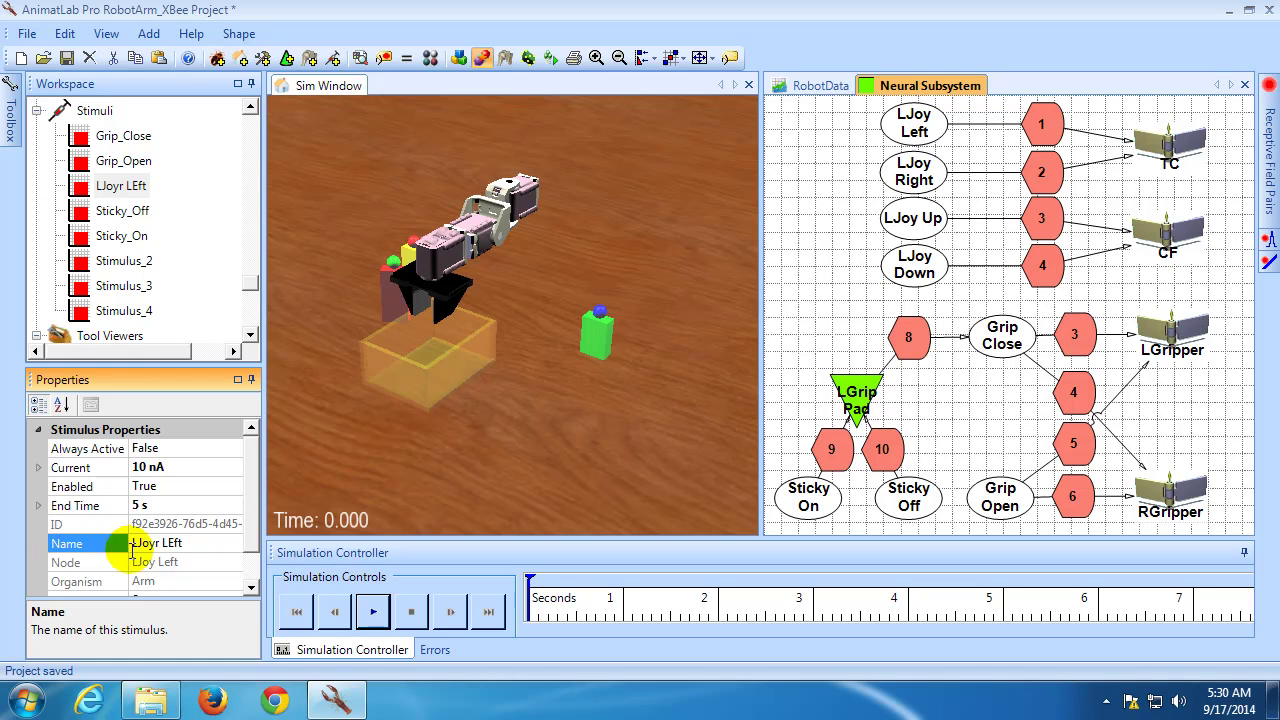
pyautogui.click(191, 545)
pyautogui.click(122, 545)
pyautogui.write('LJoy')
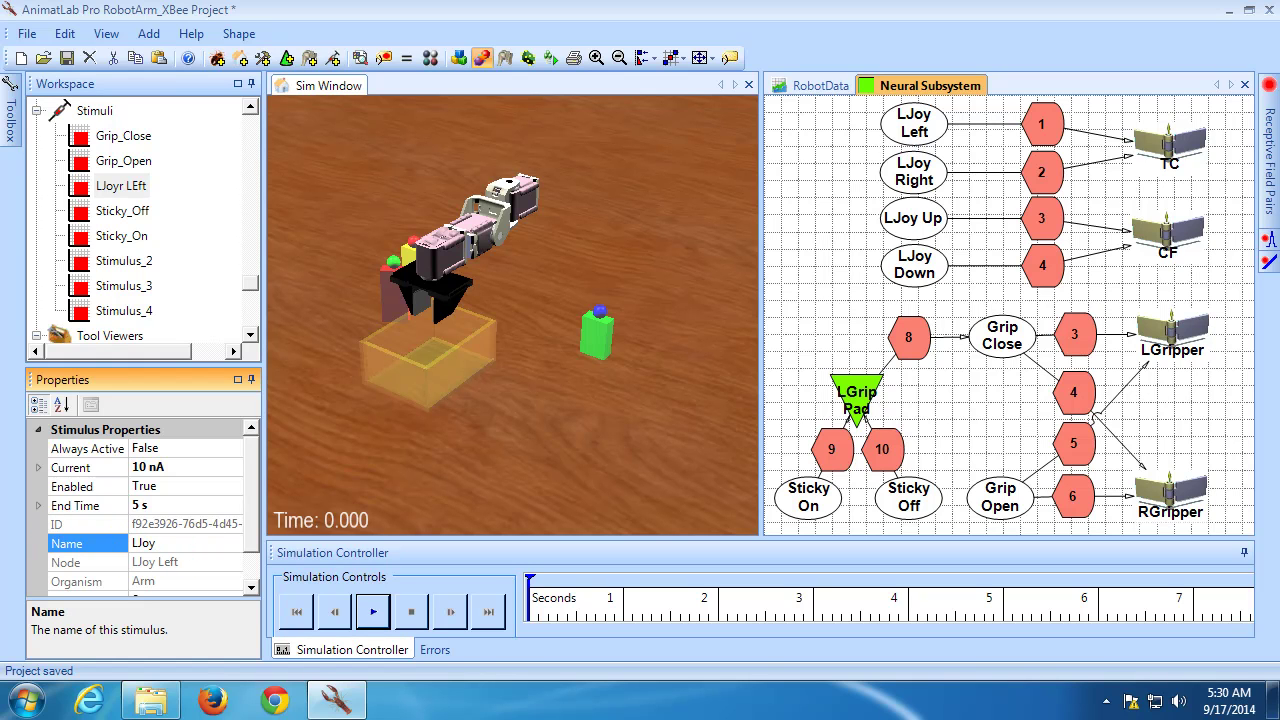
pyautogui.click(125, 545)
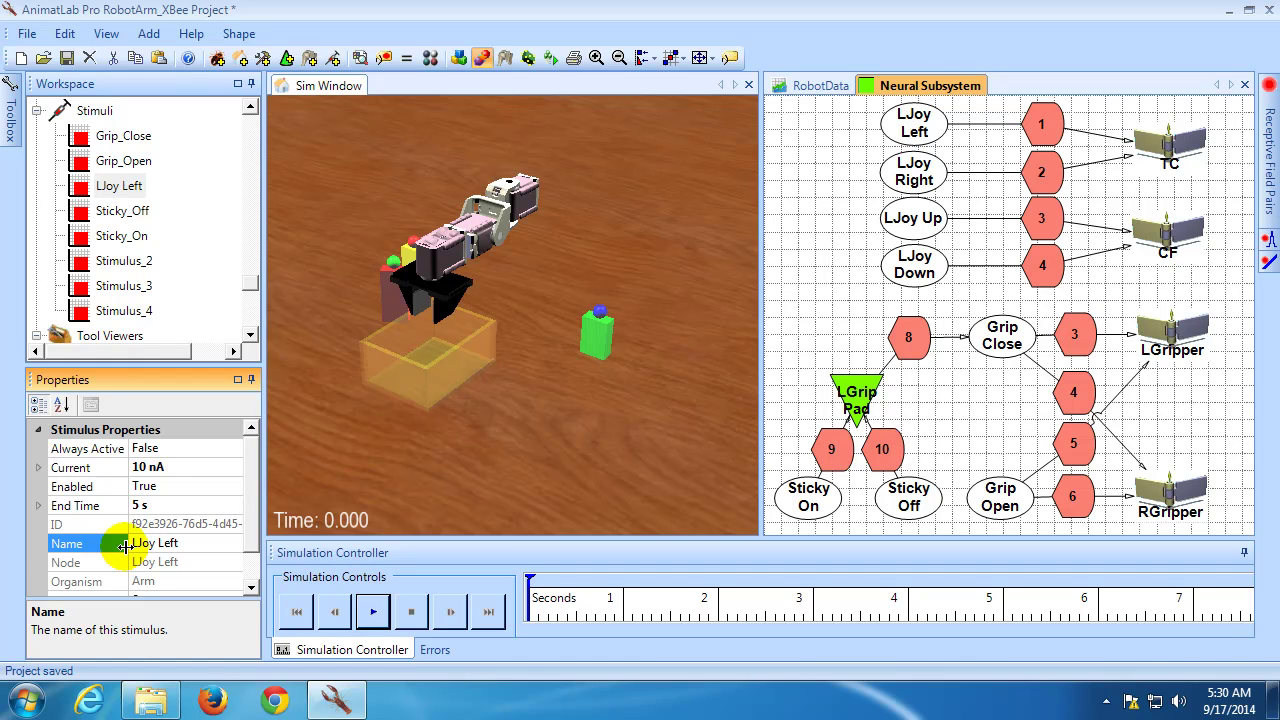
# Rename the LJoy Right neuron's stimulus, Stimulus_2, as "LJoy Right".
pyautogui.click(140, 264)
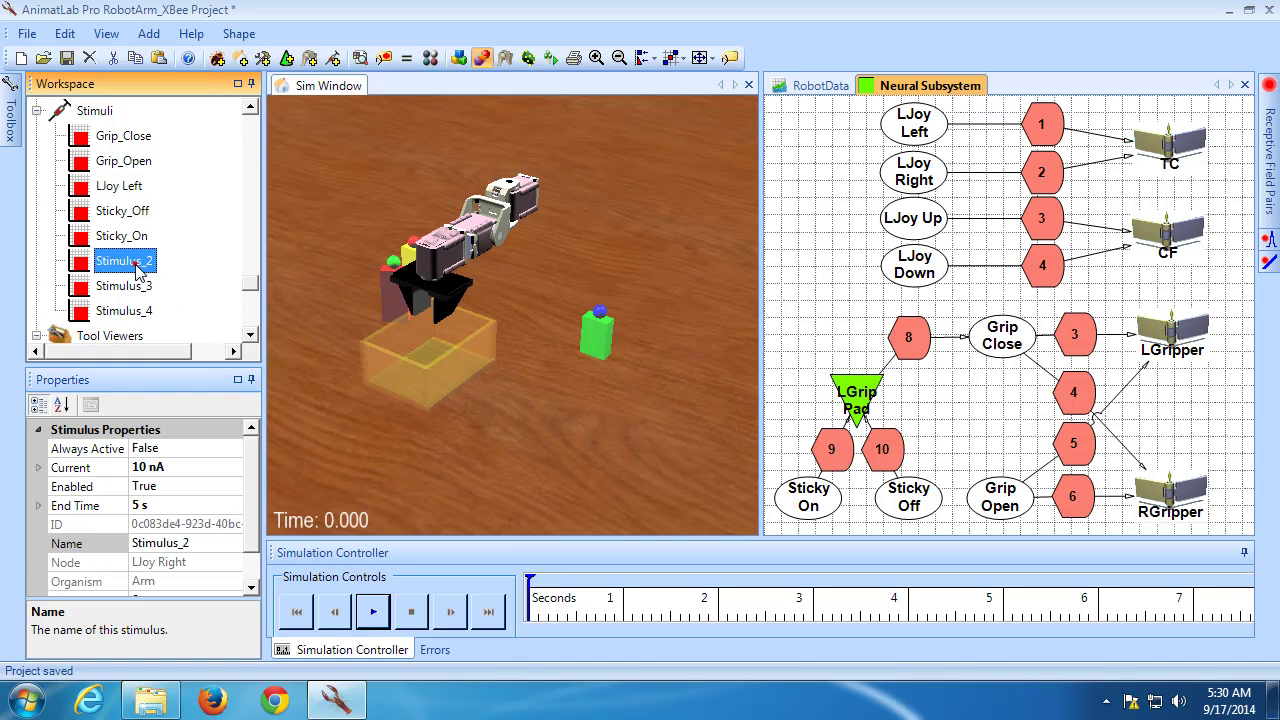
pyautogui.click(210, 543)
pyautogui.click(124, 543)
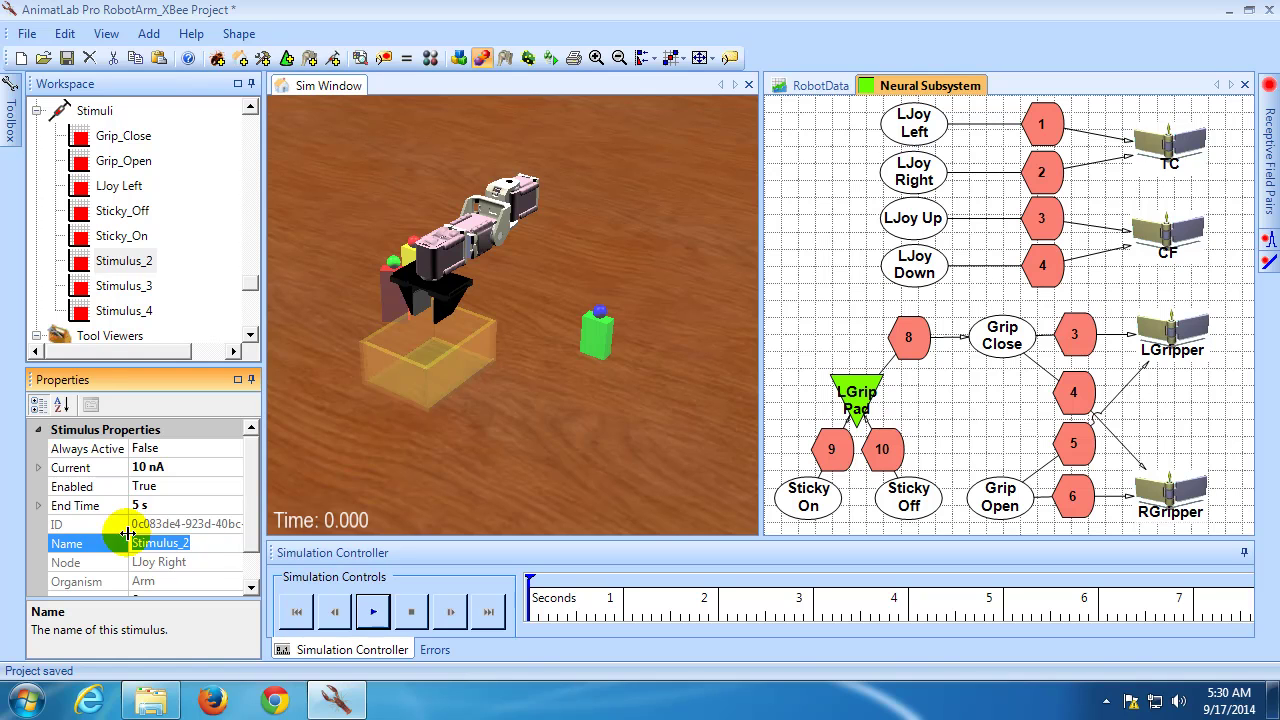
pyautogui.write('LJoy')
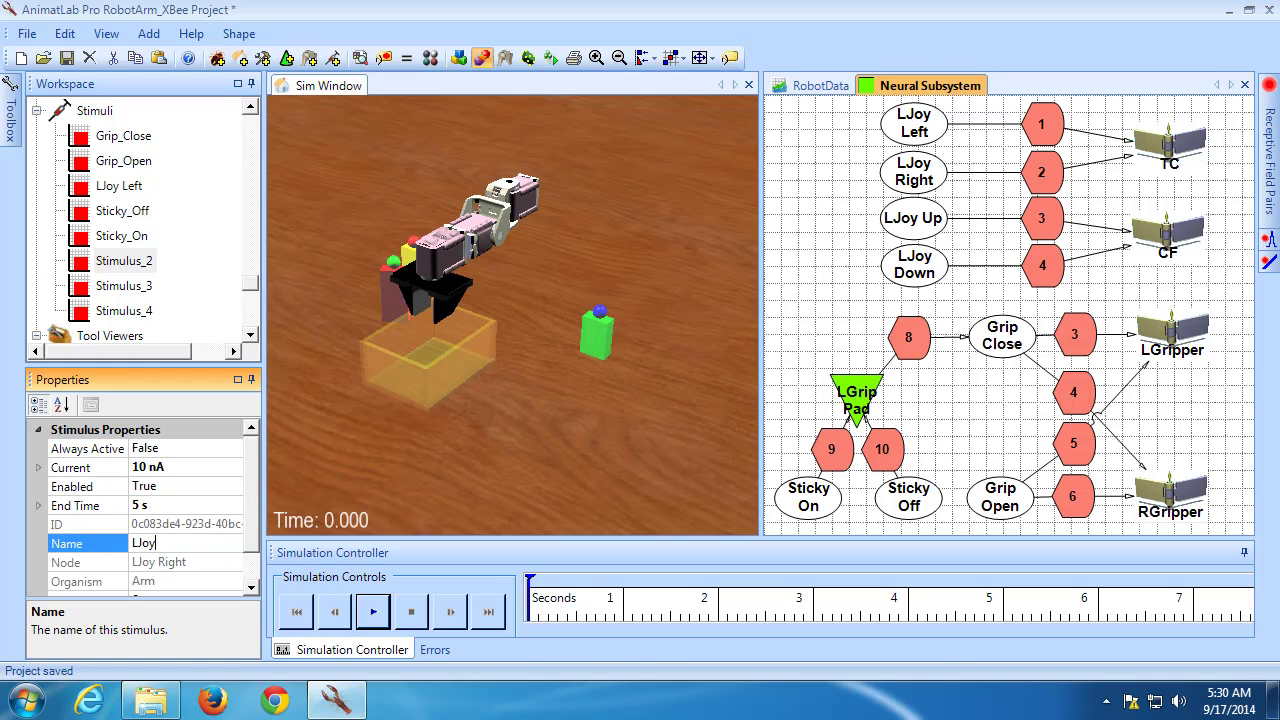
pyautogui.write(' Right')
pyautogui.press('Return')
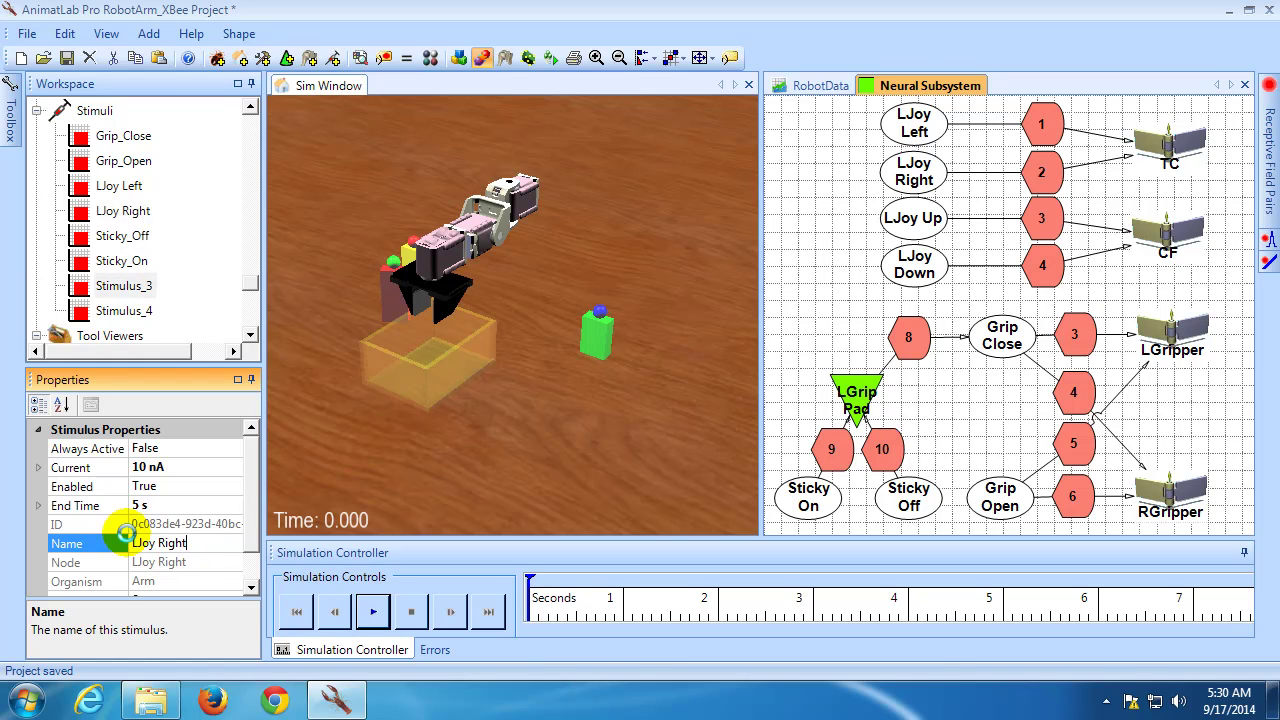
# Rename the LJoy Up neuron's stimulus, Stimulus_3, as "LJoy Up".
pyautogui.click(140, 290)
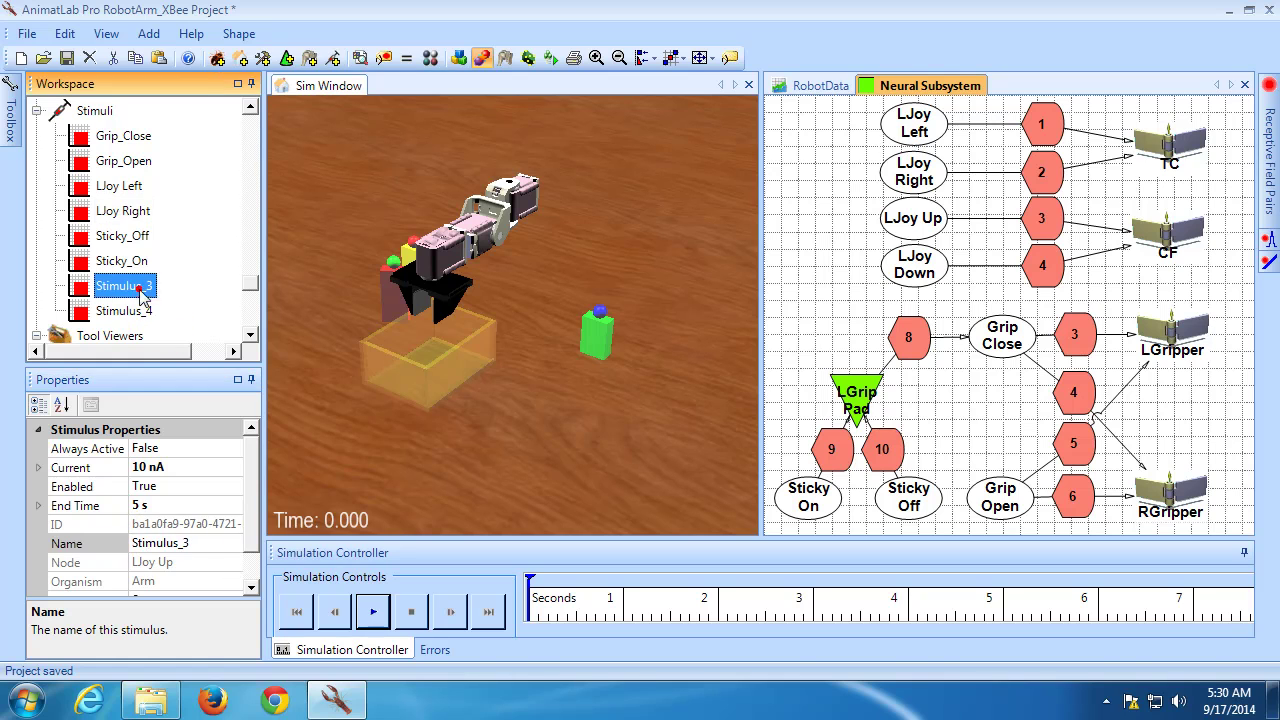
pyautogui.click(209, 543)
pyautogui.write('L')
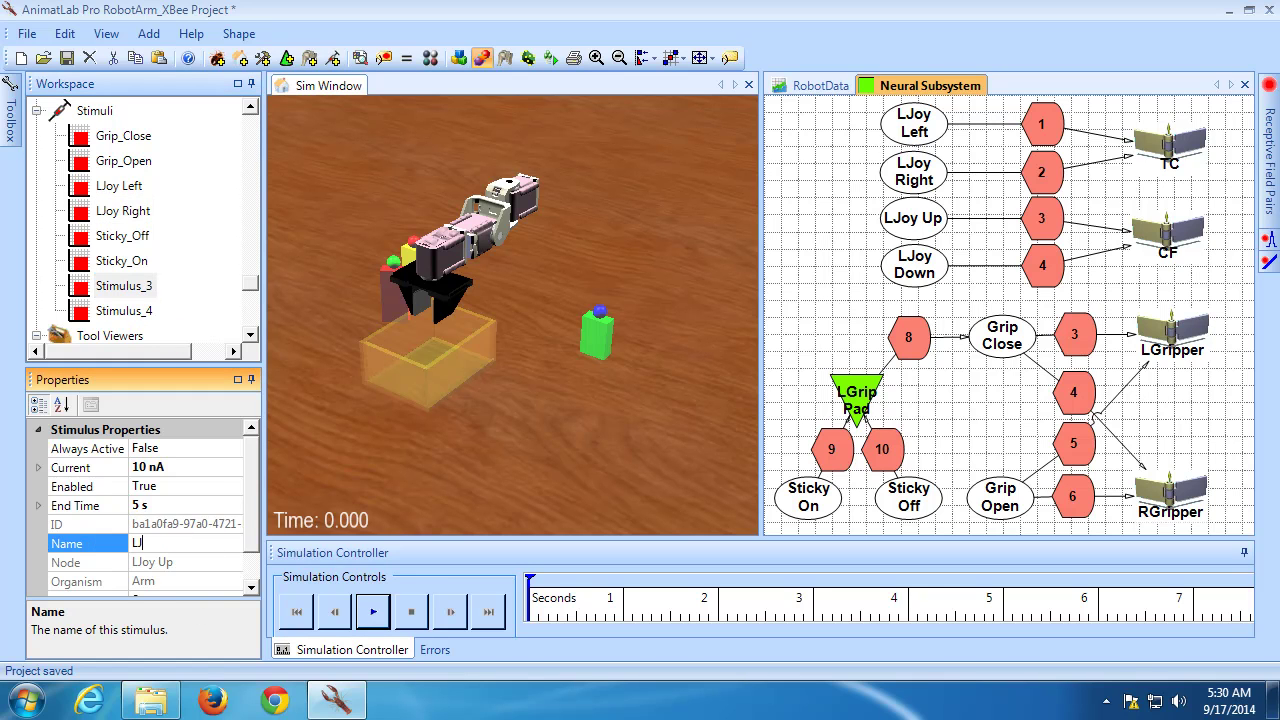
pyautogui.write('Joy Up')
pyautogui.press('Return')
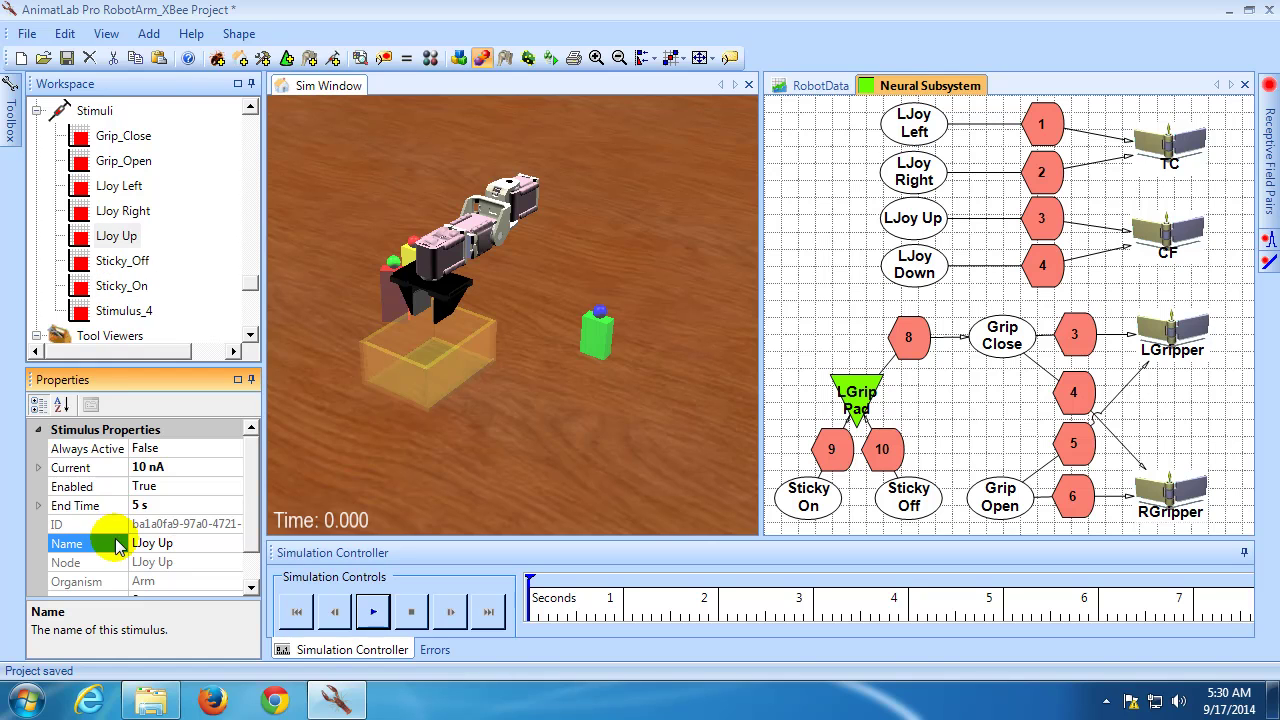
# Rename the LJoy Down neuron's stimulus, Stimulus_4, as "LJoy Down".
pyautogui.click(114, 313)
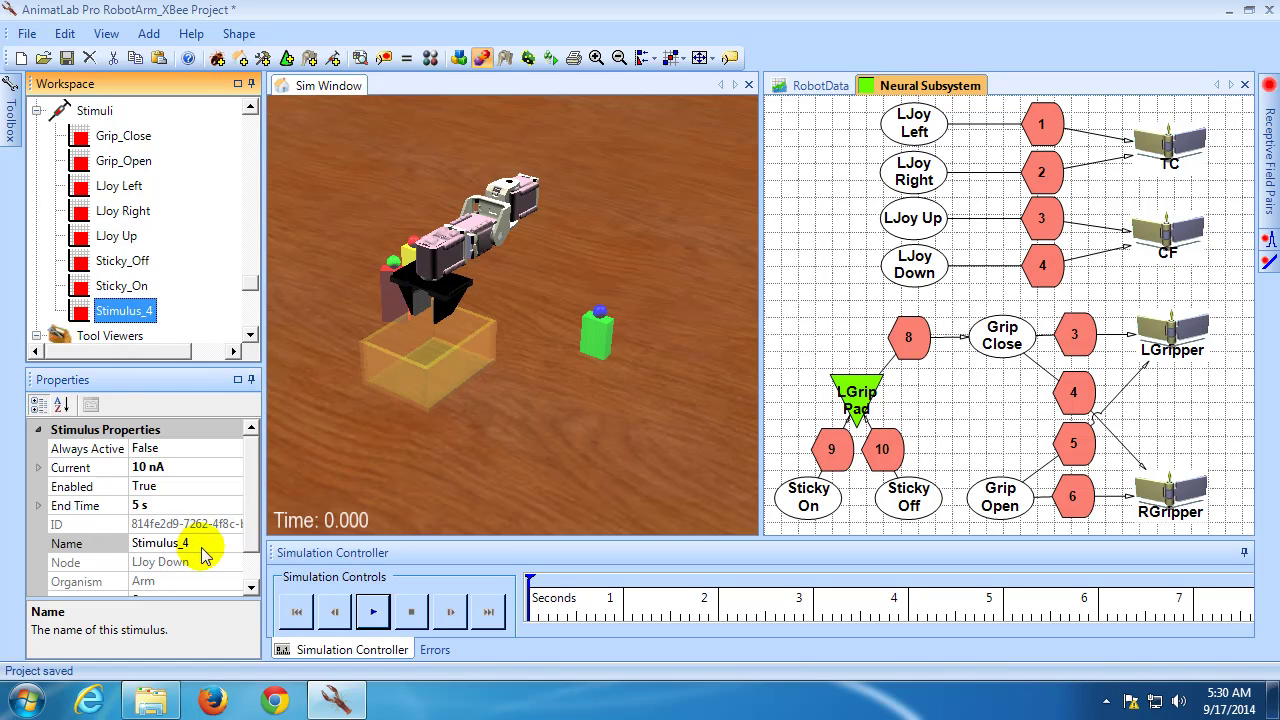
pyautogui.click(116, 543)
pyautogui.write('LJoy Down')
pyautogui.press('Return')
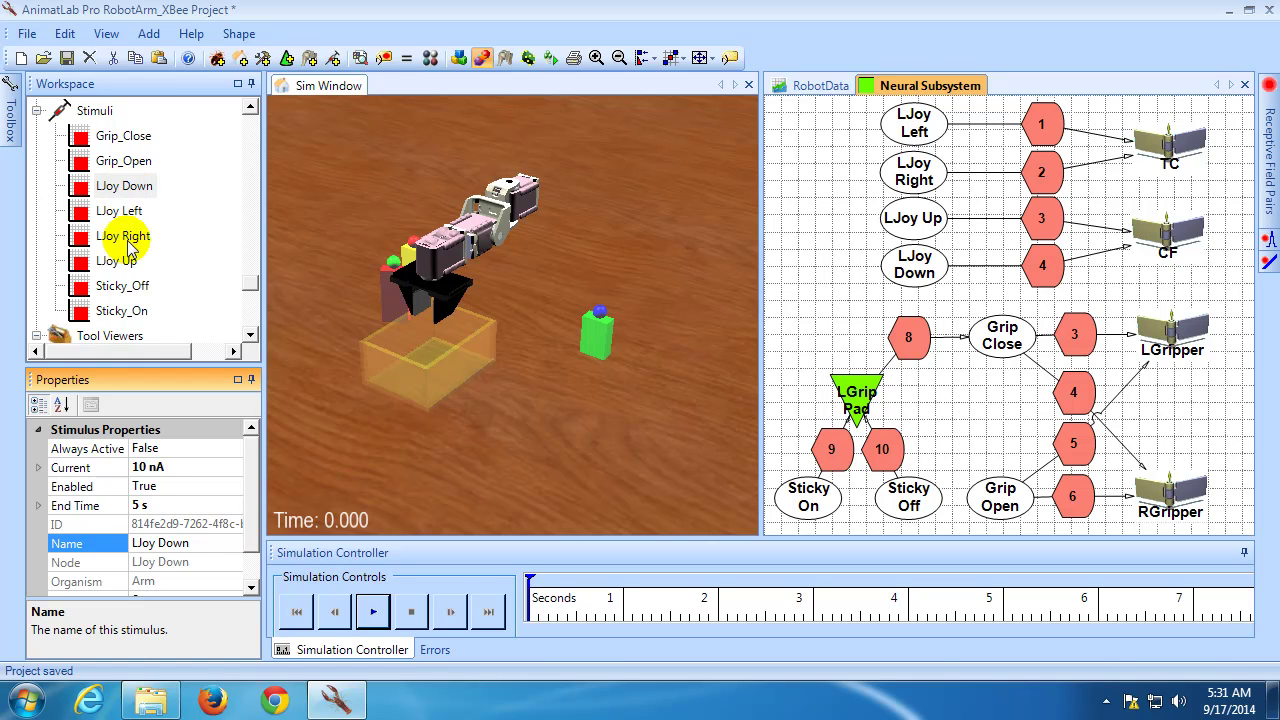
# Set the current of the LJoy Down and LJoy Up stimuli together to 5 nA.
pyautogui.click(122, 264)
pyautogui.click(160, 468)
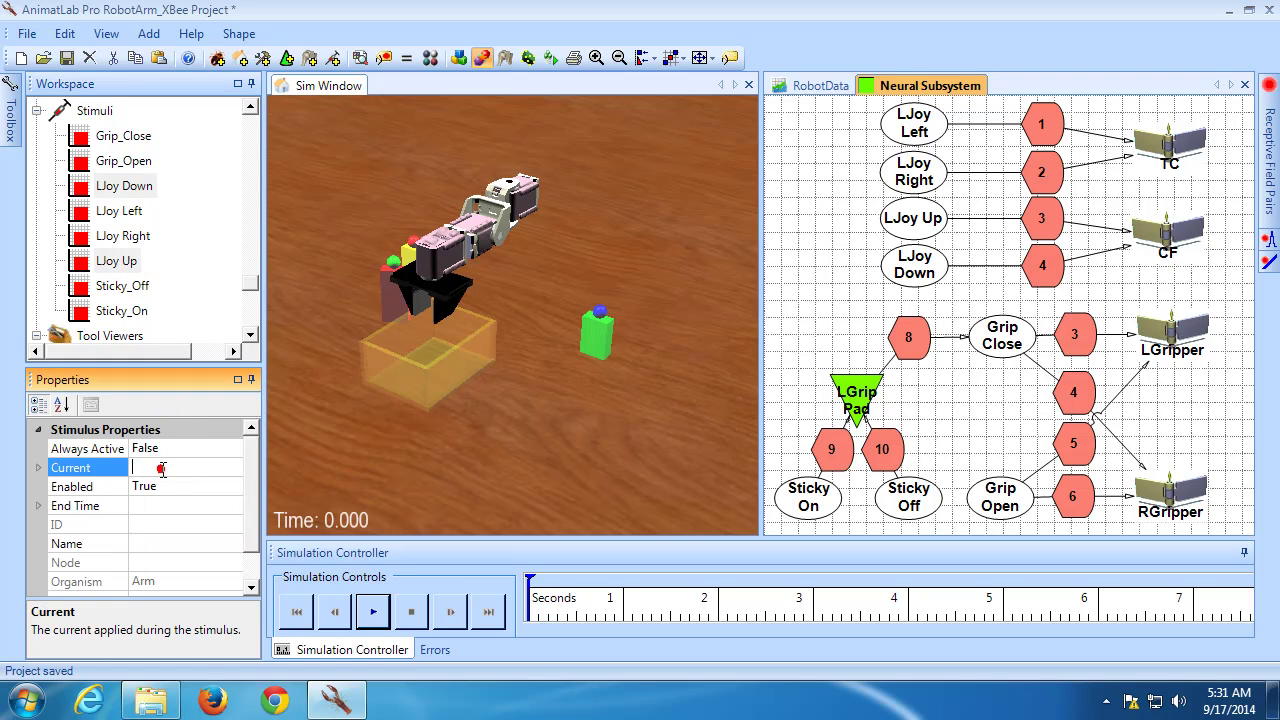
pyautogui.click(95, 487)
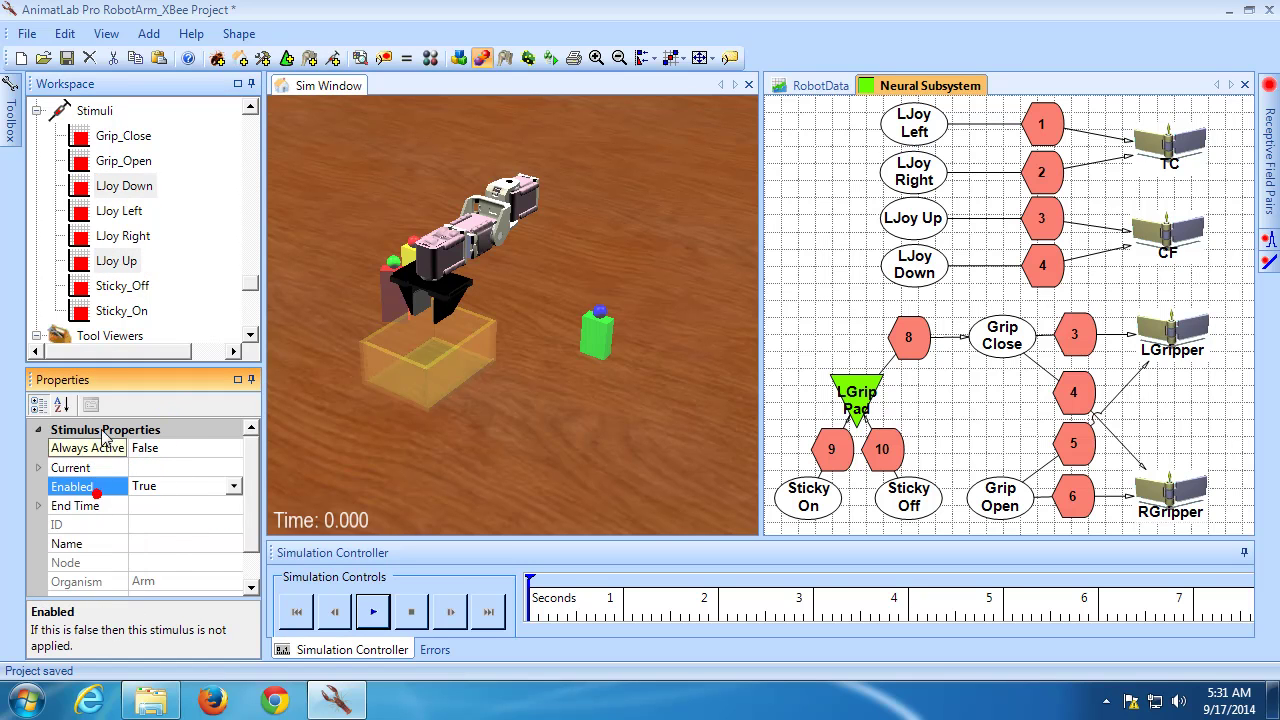
# Set the LJoy Right stimulus to start at 0.5 s and end at 1.5 s.
pyautogui.click(128, 220)
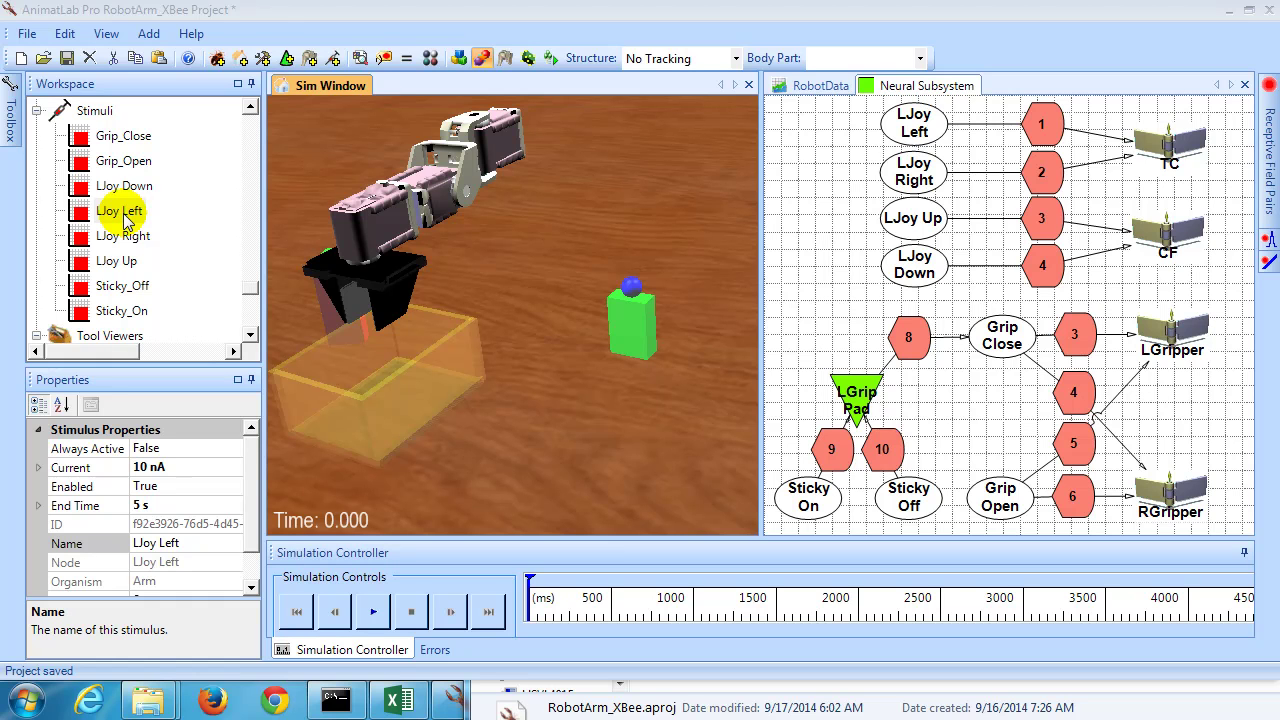
pyautogui.click(122, 237)
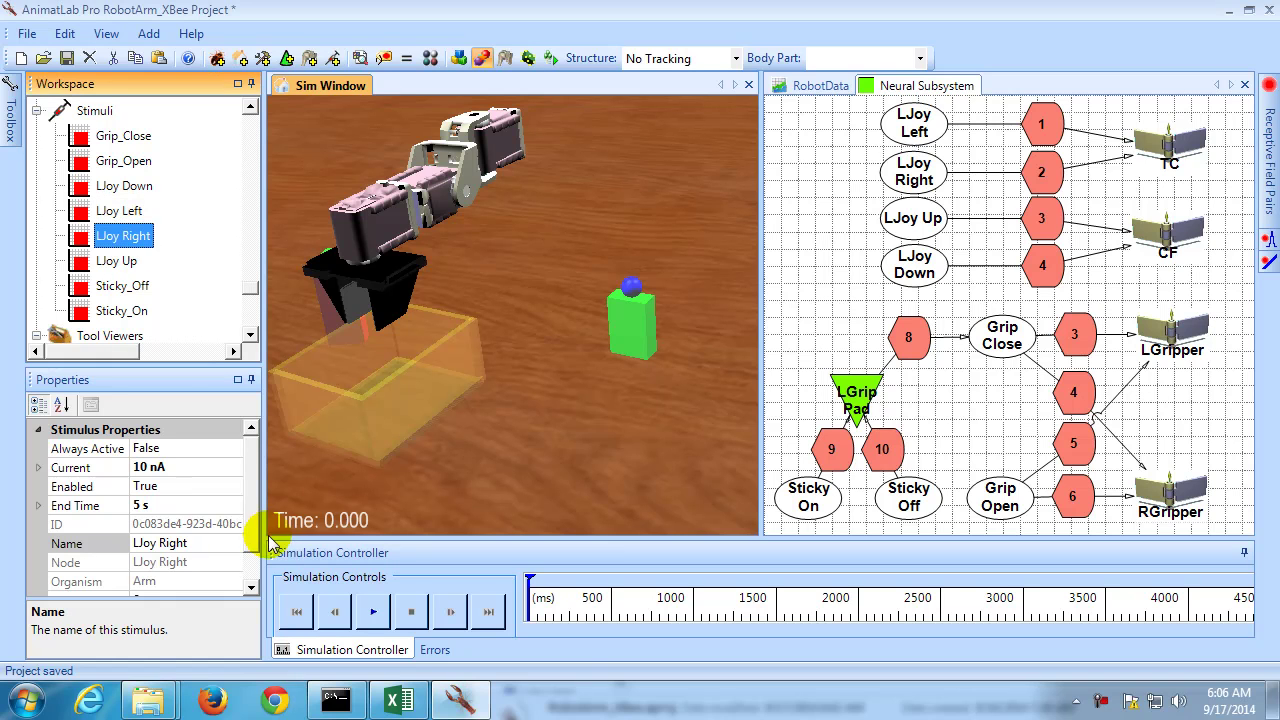
pyautogui.scroll(-1, 206, 570)
pyautogui.click(201, 563)
pyautogui.write('0.5 s')
pyautogui.click(174, 466)
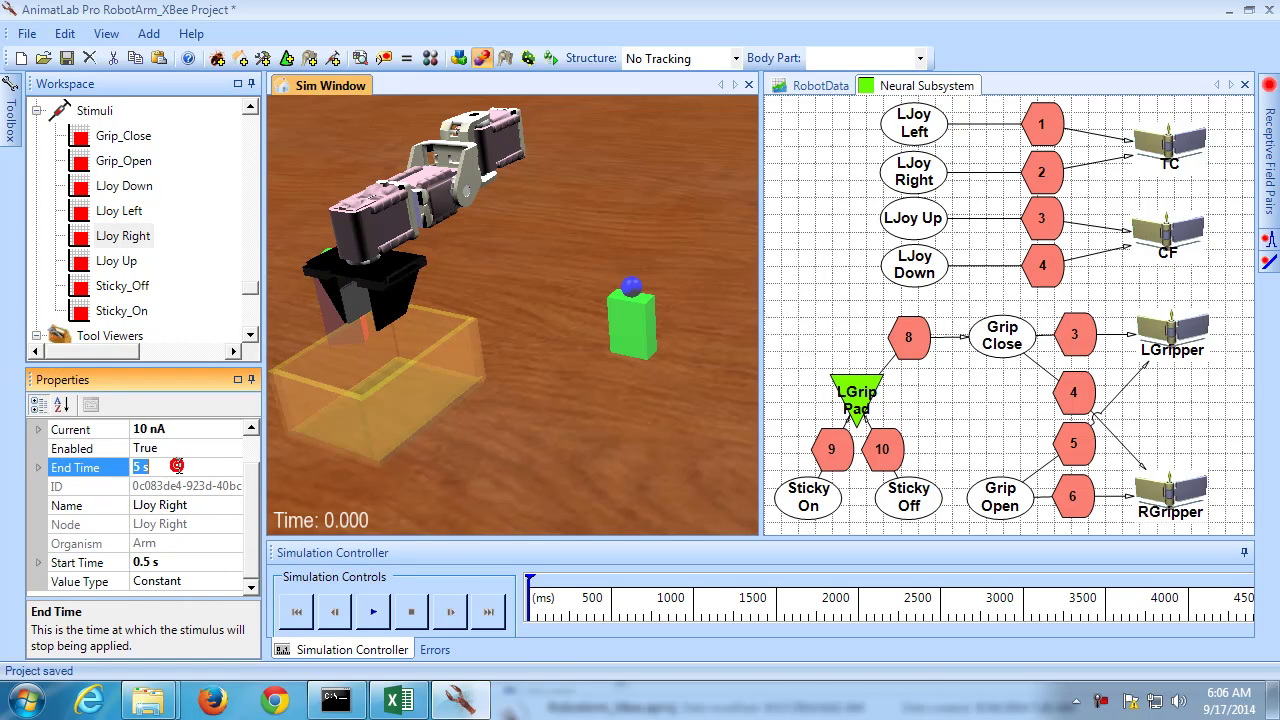
pyautogui.write('1.')
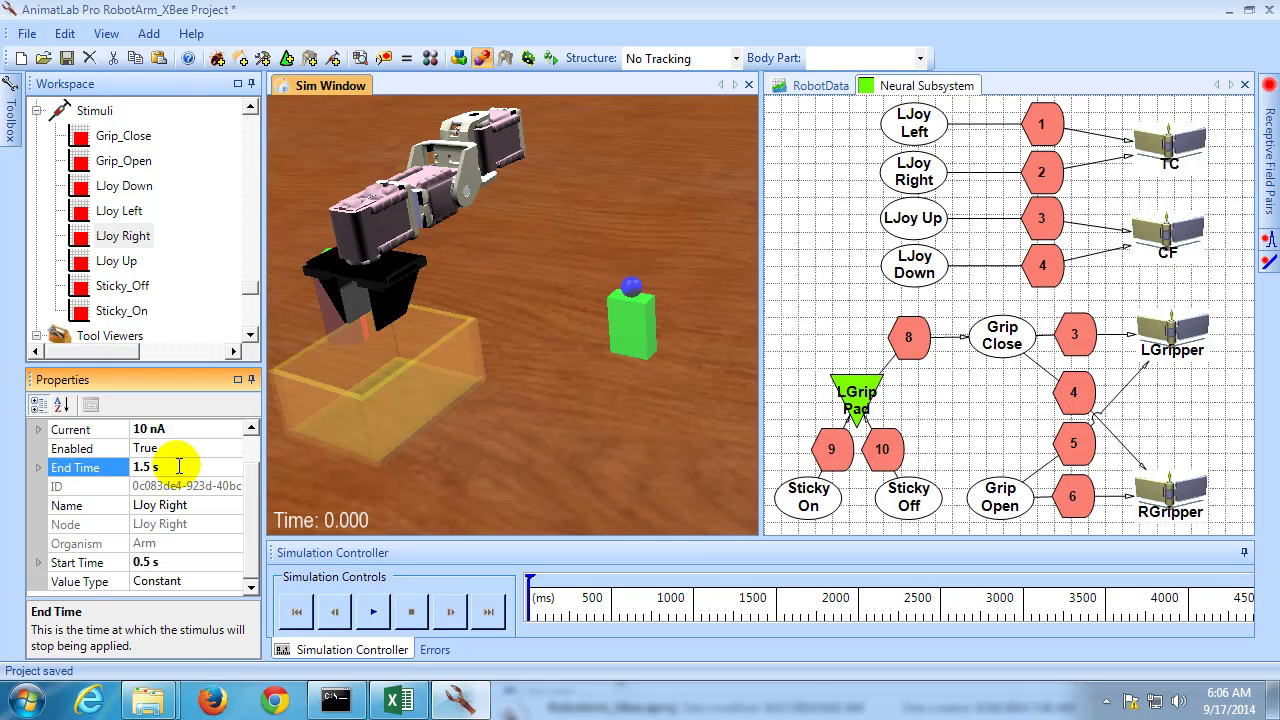
# Set the LJoy Down stimulus to start at 1.5 s and end at 2 s.
pyautogui.click(124, 187)
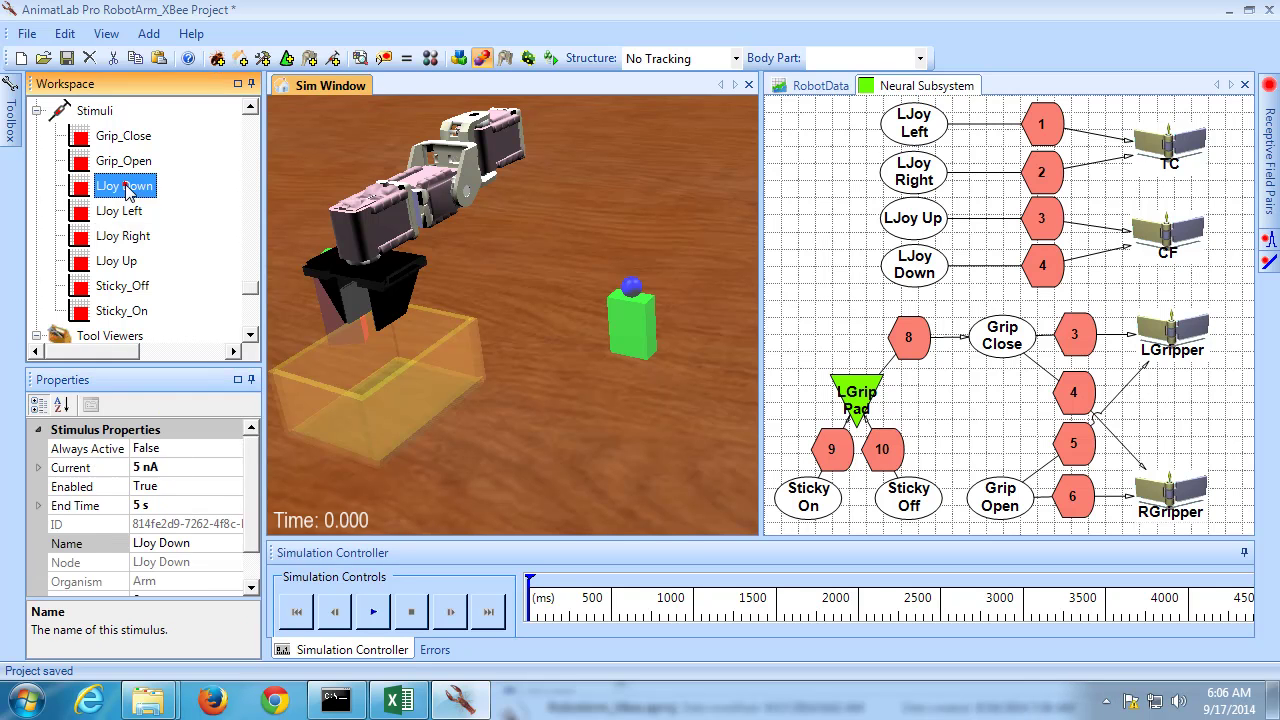
pyautogui.click(195, 562)
pyautogui.write('1.5')
pyautogui.click(180, 466)
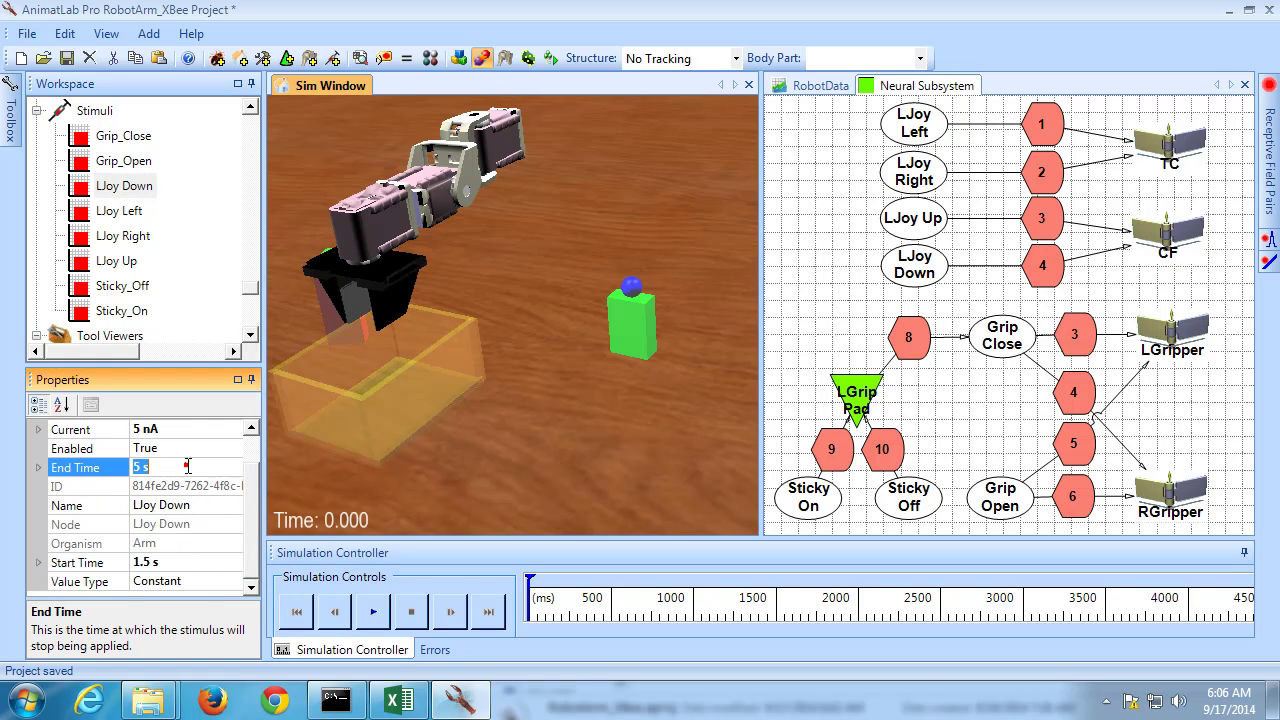
pyautogui.write('2')
# Set the LJoy Up stimulus to start at 2 s and end at 2.5 s.
pyautogui.click(116, 260)
pyautogui.scroll(-1, 247, 552)
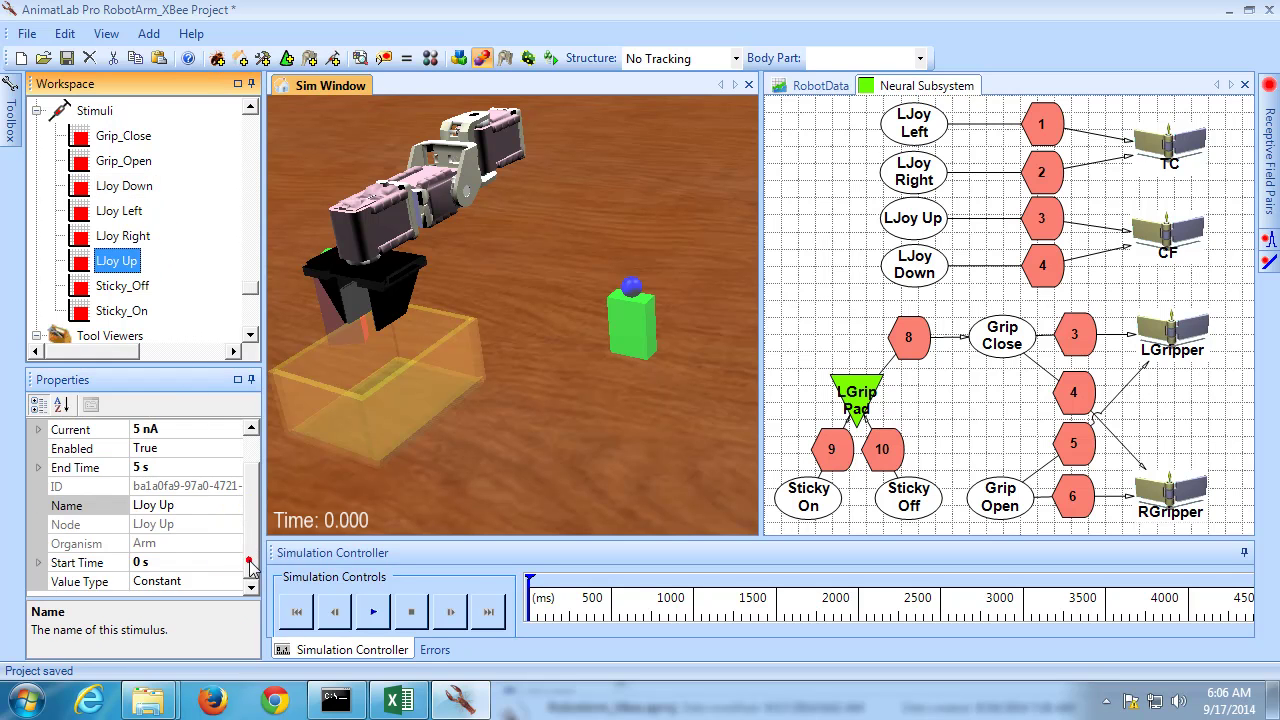
pyautogui.click(170, 561)
pyautogui.write('2')
pyautogui.click(173, 467)
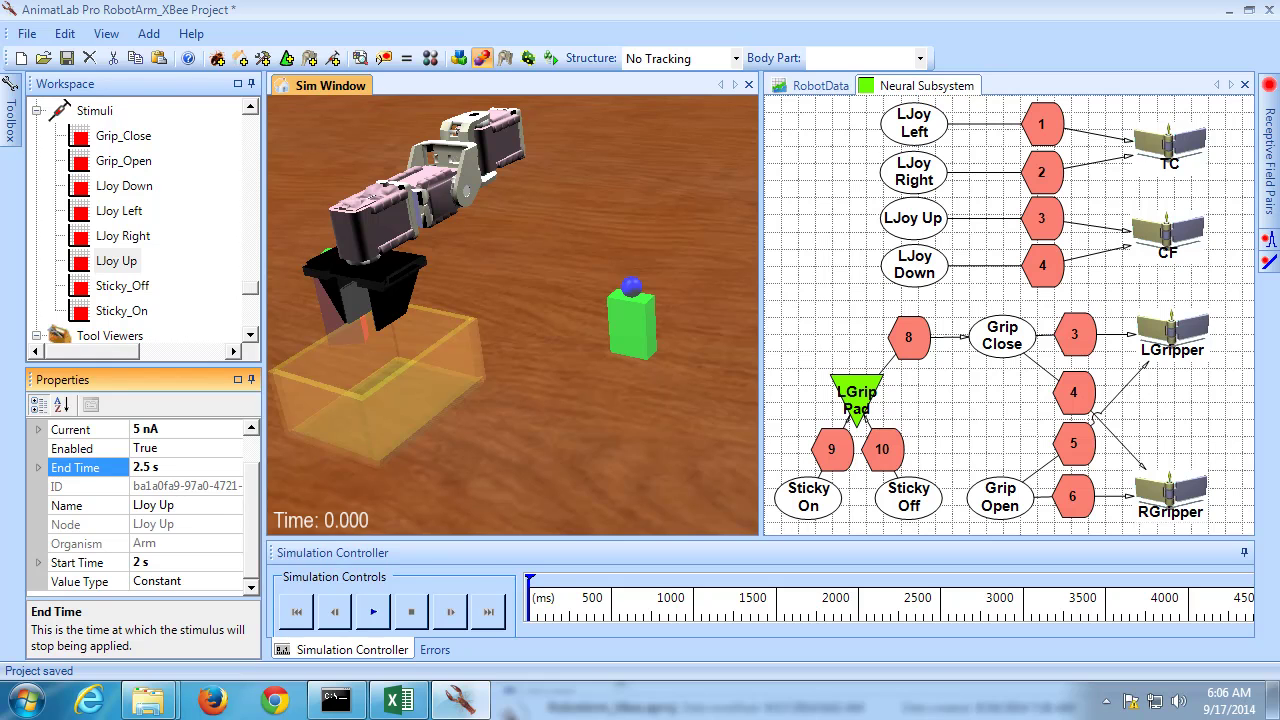
# Set the LJoy Left stimulus to start at 2.5 s and end at 3.5 s.
pyautogui.click(133, 215)
pyautogui.scroll(-1, 194, 508)
pyautogui.click(171, 562)
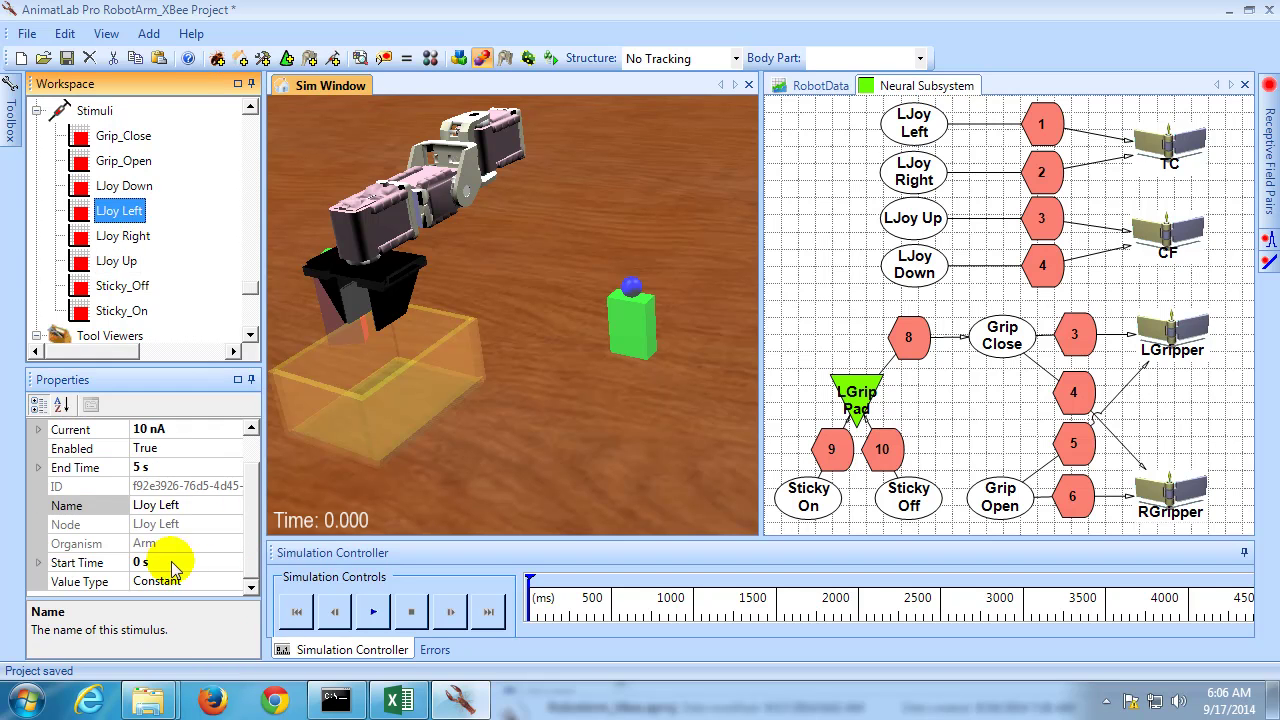
pyautogui.write('2.5')
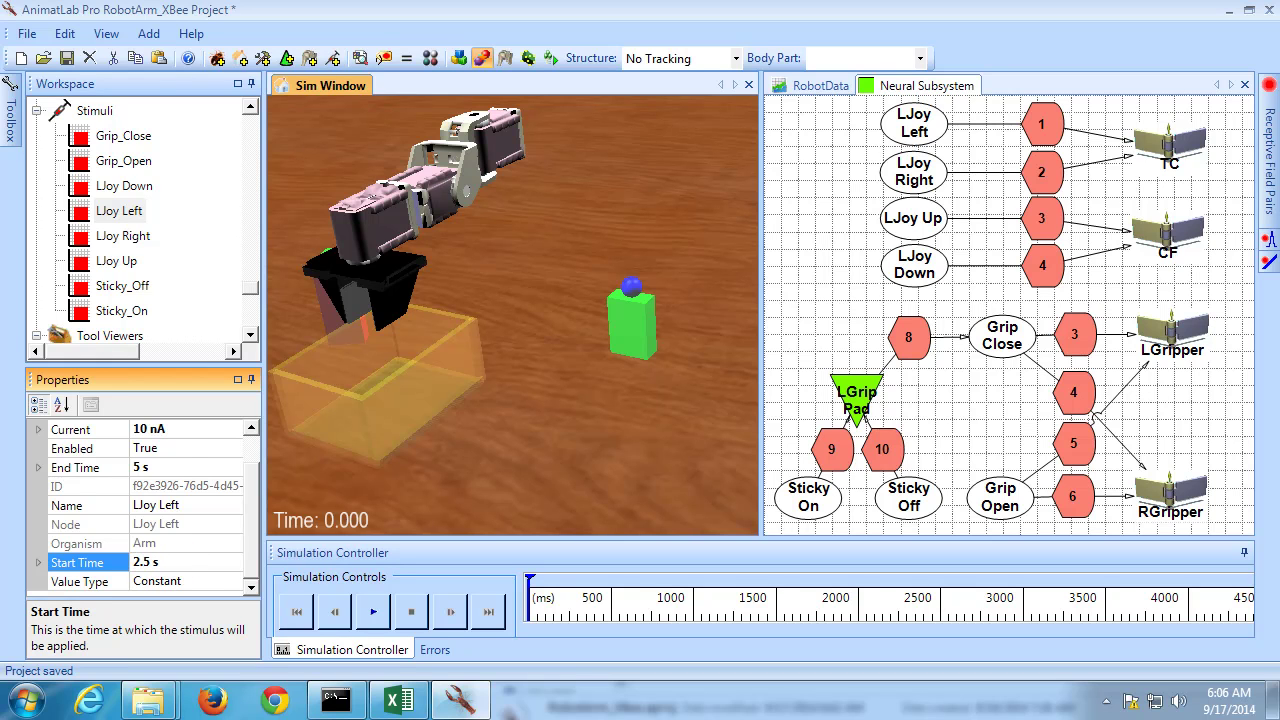
pyautogui.click(173, 467)
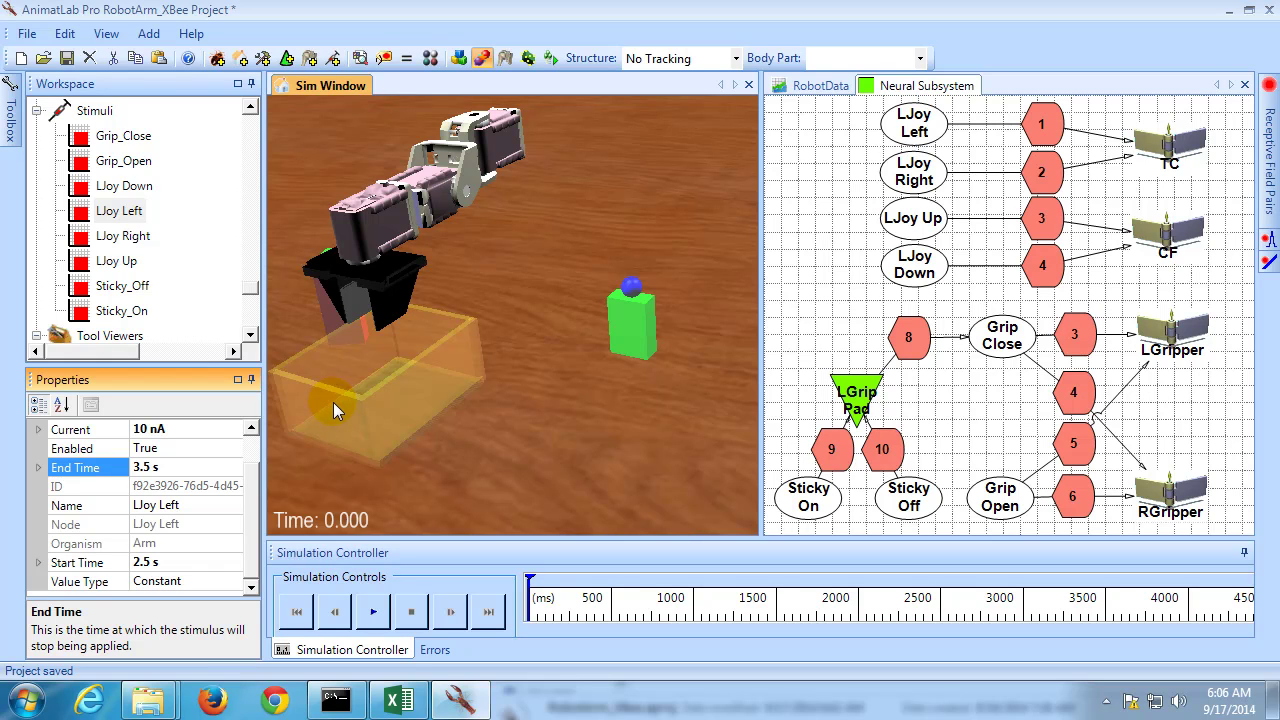
# Disable the Grip_Close, Grip_Open, Sticky_Off and Sticky_On stimuli, and save the project.
pyautogui.click(138, 146)
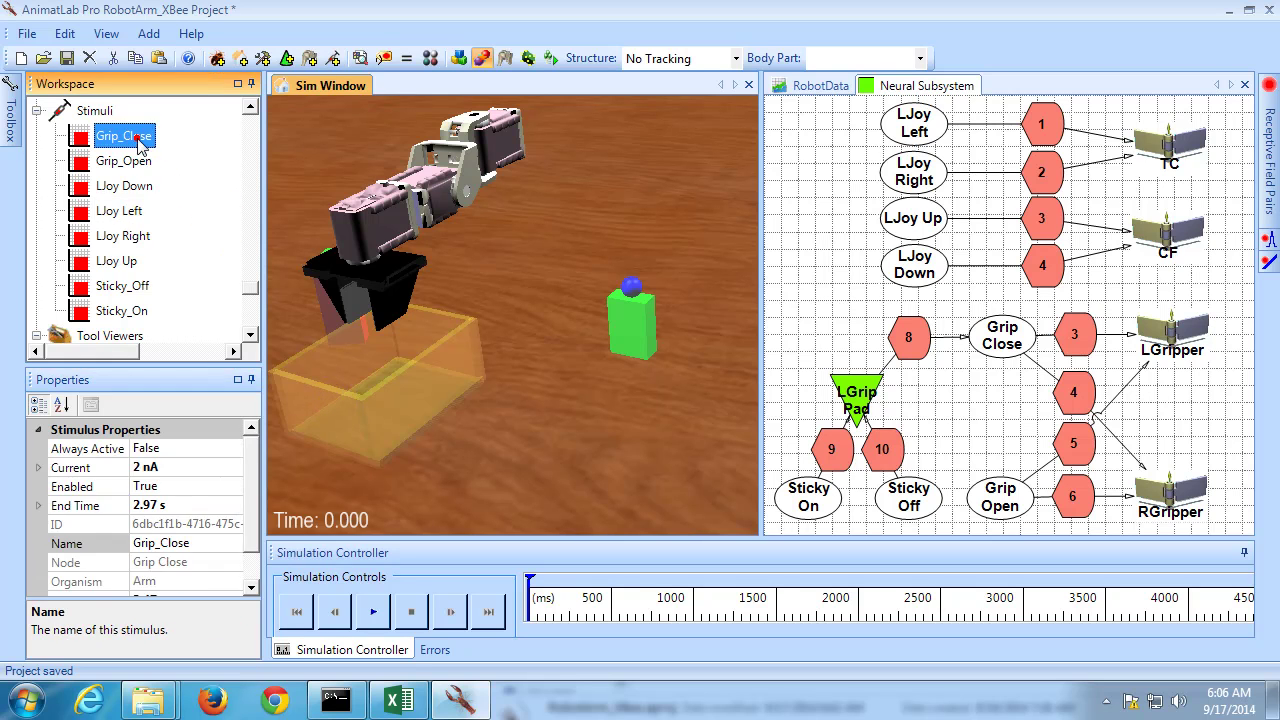
pyautogui.doubleClick(86, 486)
pyautogui.click(105, 160)
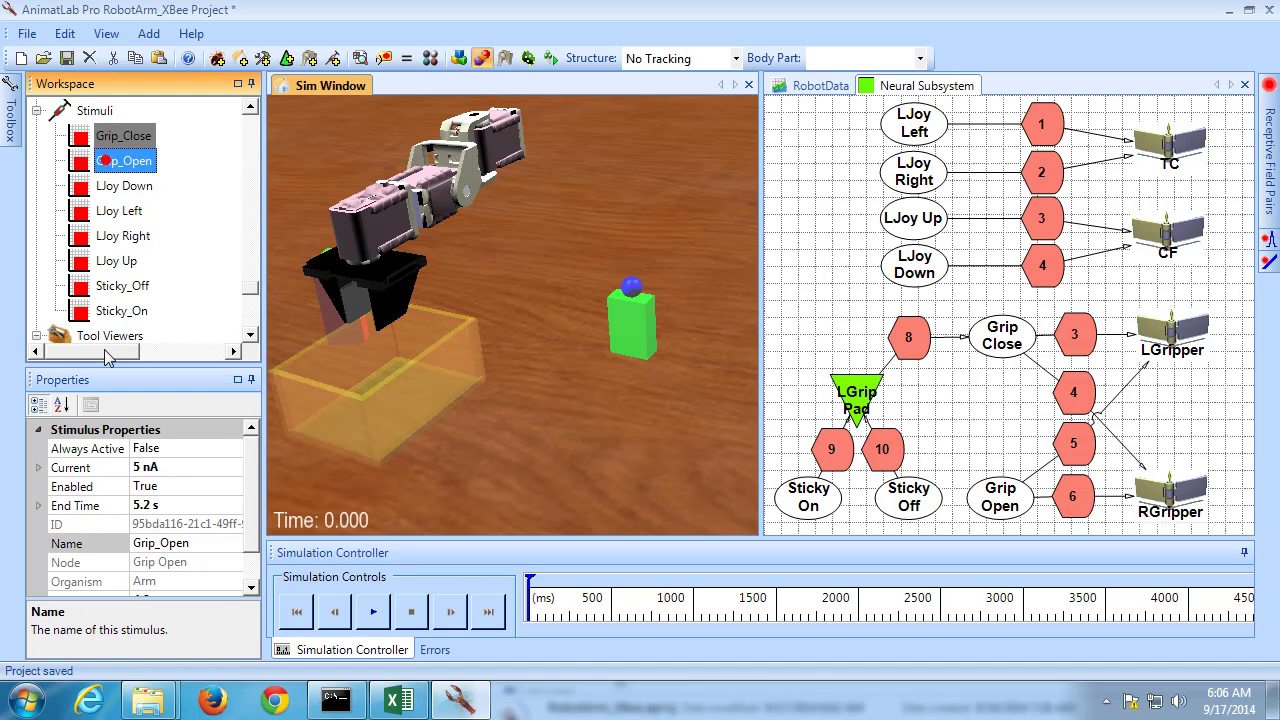
pyautogui.doubleClick(86, 486)
pyautogui.click(118, 287)
pyautogui.doubleClick(86, 486)
pyautogui.click(115, 310)
pyautogui.doubleClick(88, 486)
pyautogui.click(67, 58)
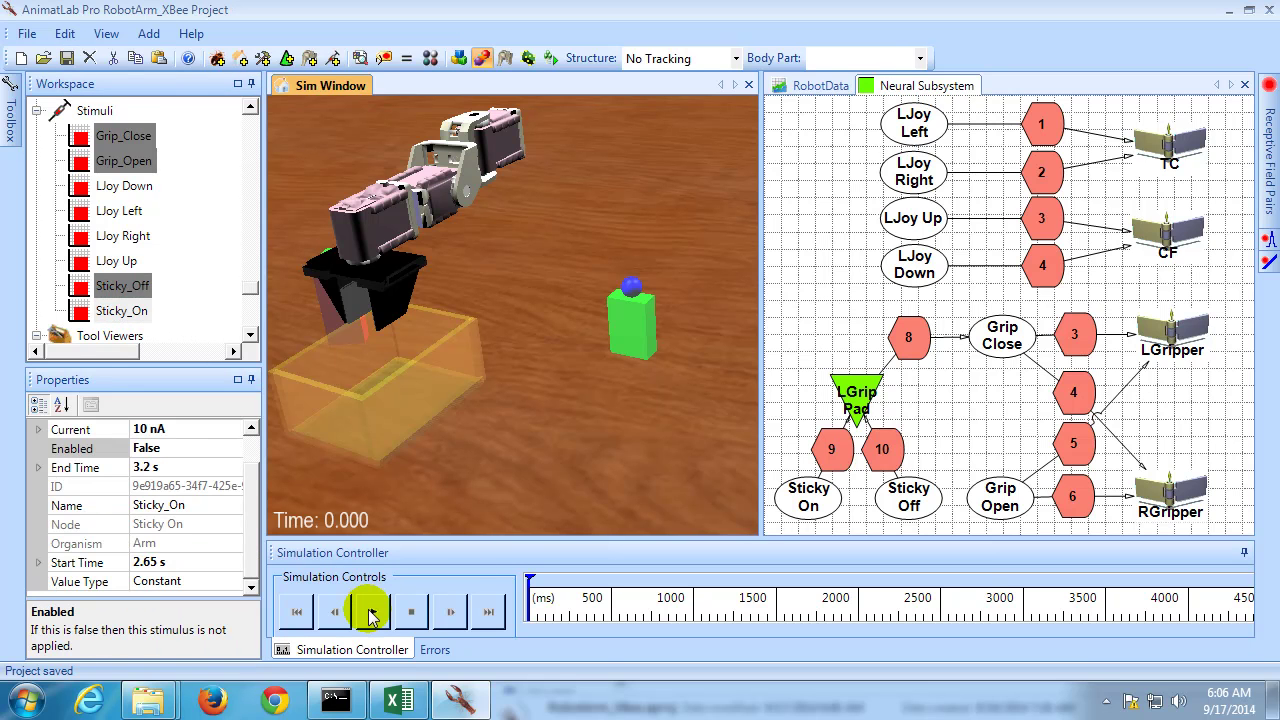
# Run the simulation and export the data of the RobotData charts.
pyautogui.click(376, 615)
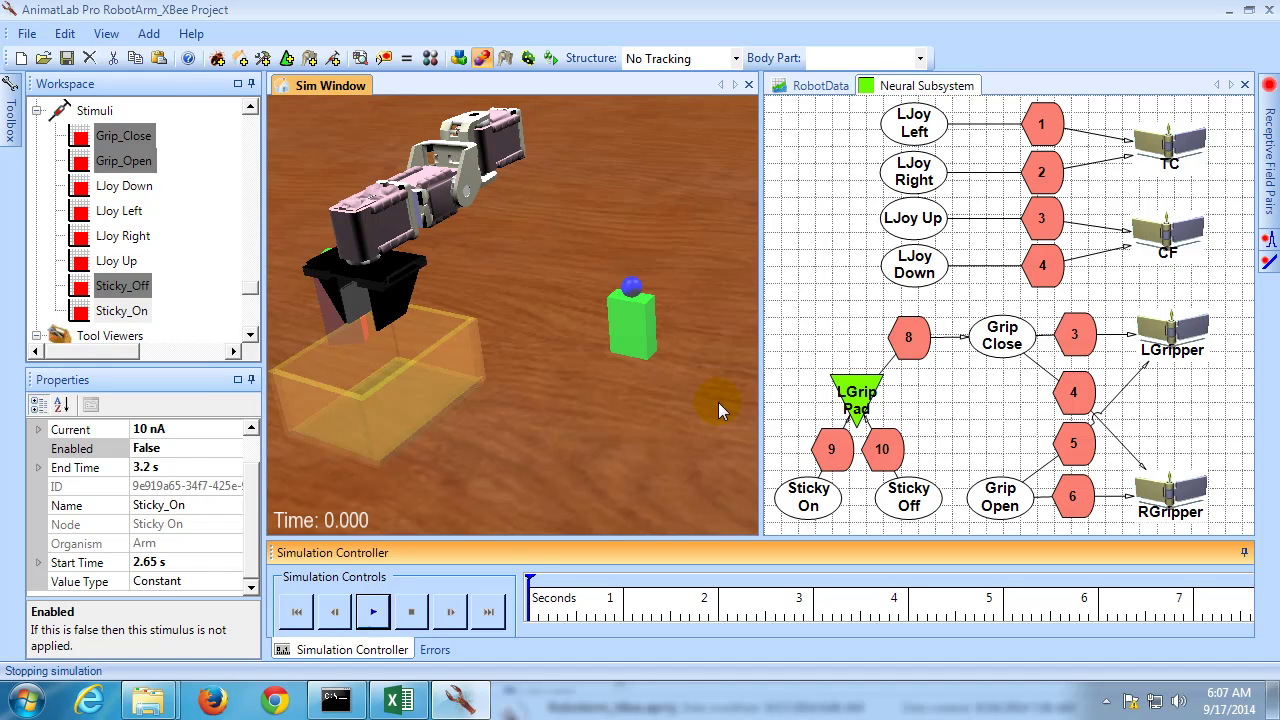
pyautogui.click(826, 84)
pyautogui.rightClick(936, 237)
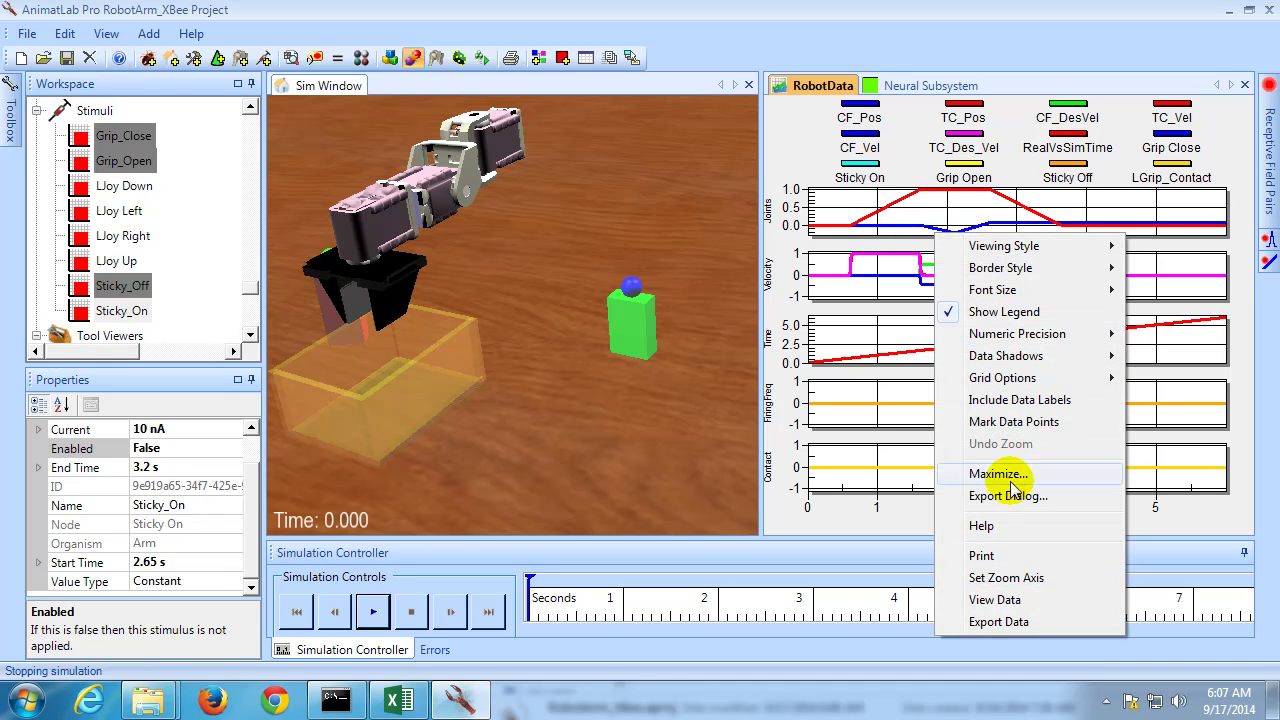
pyautogui.click(1012, 620)
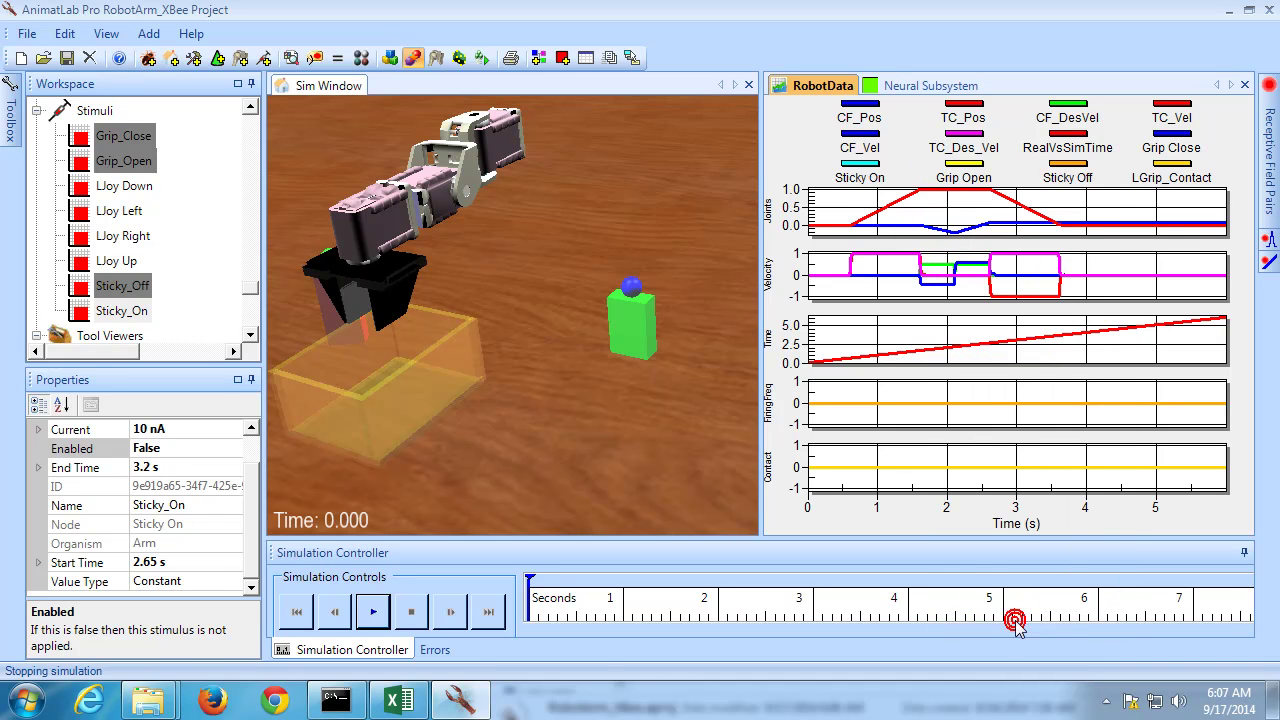
# Rename the exported RobotData.txt in the project folder as RobotData_Sim.txt, and return to the AnimatLab project.
pyautogui.click(150, 700)
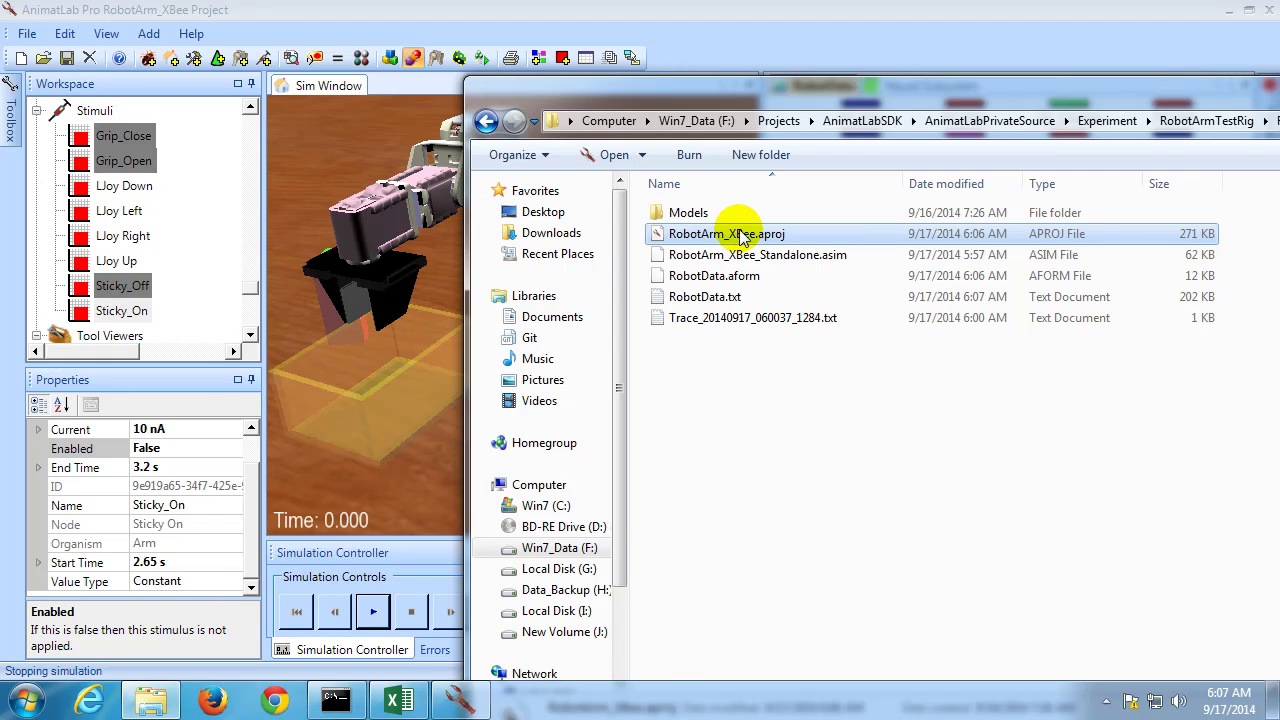
pyautogui.click(736, 297)
pyautogui.click(742, 300)
pyautogui.press('Right')
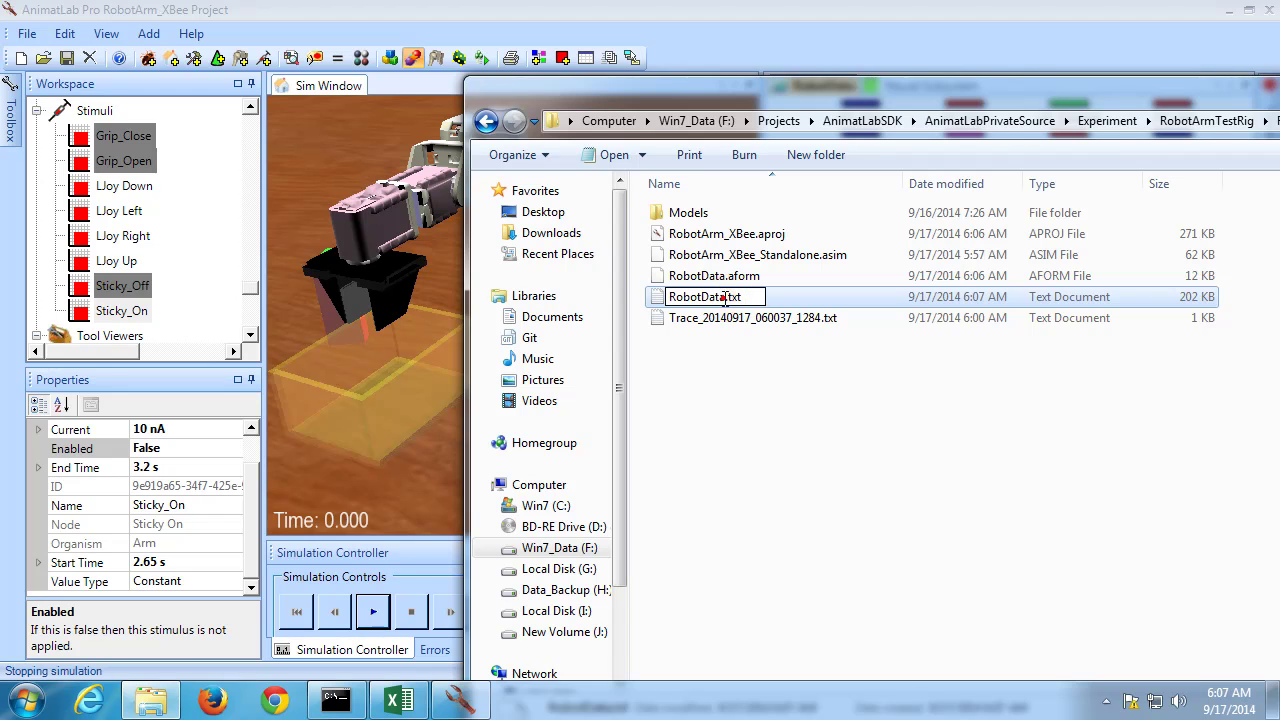
pyautogui.write('_Sim')
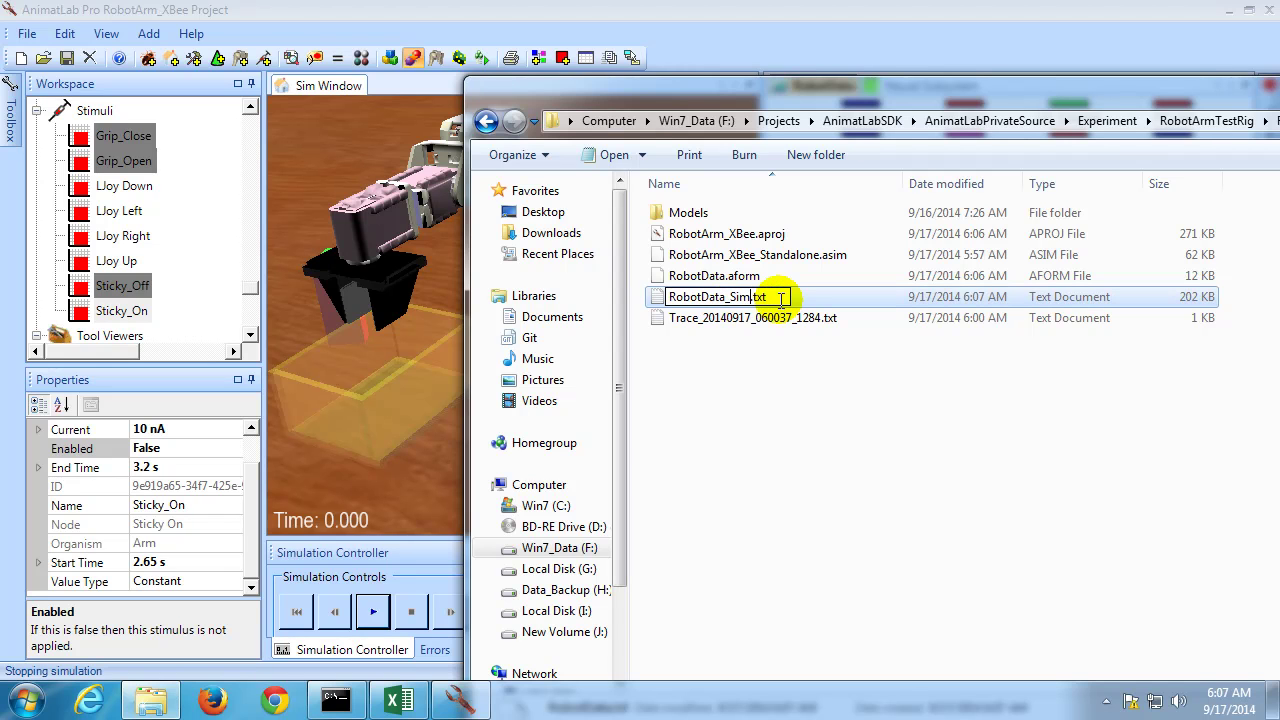
pyautogui.press('Return')
pyautogui.moveTo(1250, 88); pyautogui.dragTo(1218, 92)
pyautogui.click(1220, 88)
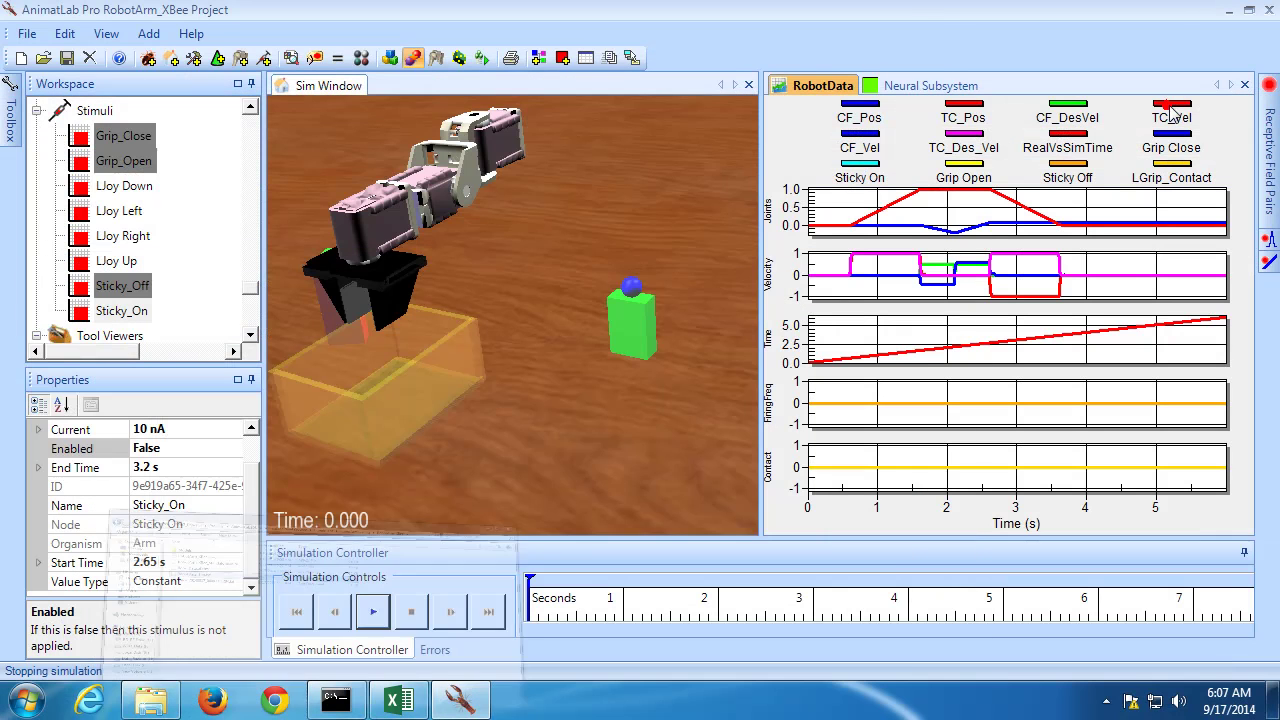
# Export the robot standalone simulation for the Arm organism.
pyautogui.moveTo(254, 290); pyautogui.dragTo(246, 115)
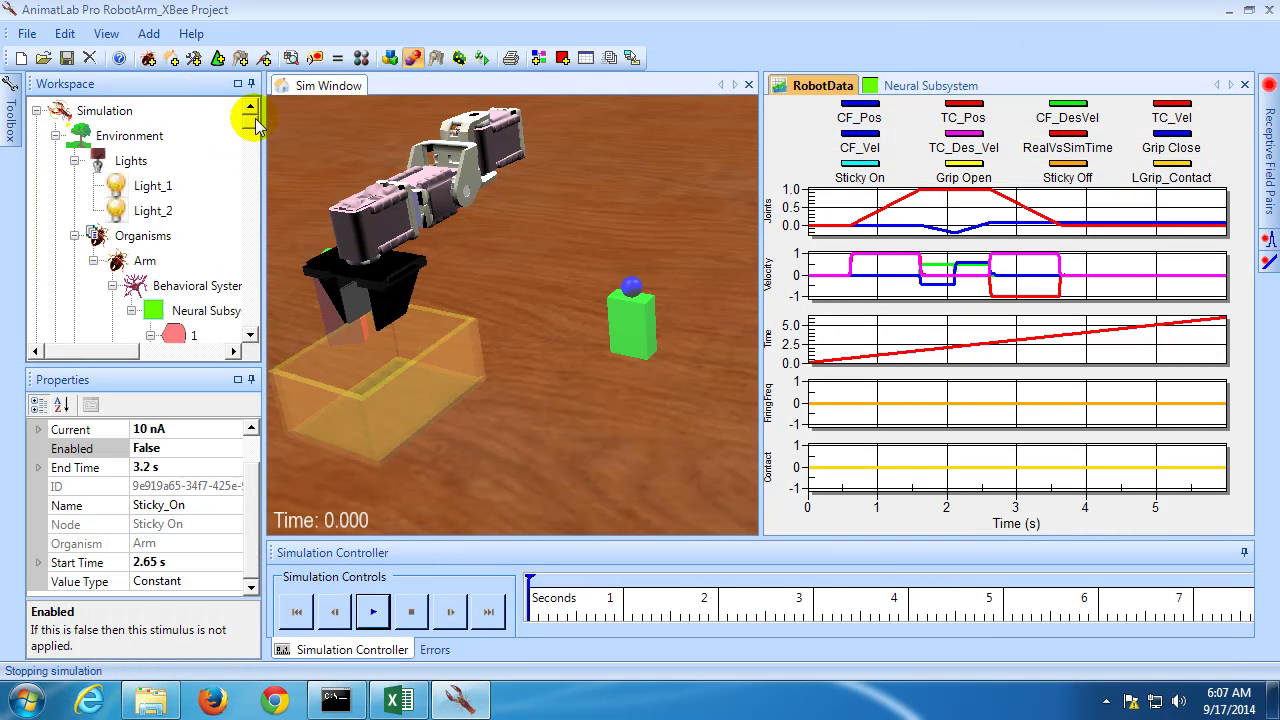
pyautogui.rightClick(122, 262)
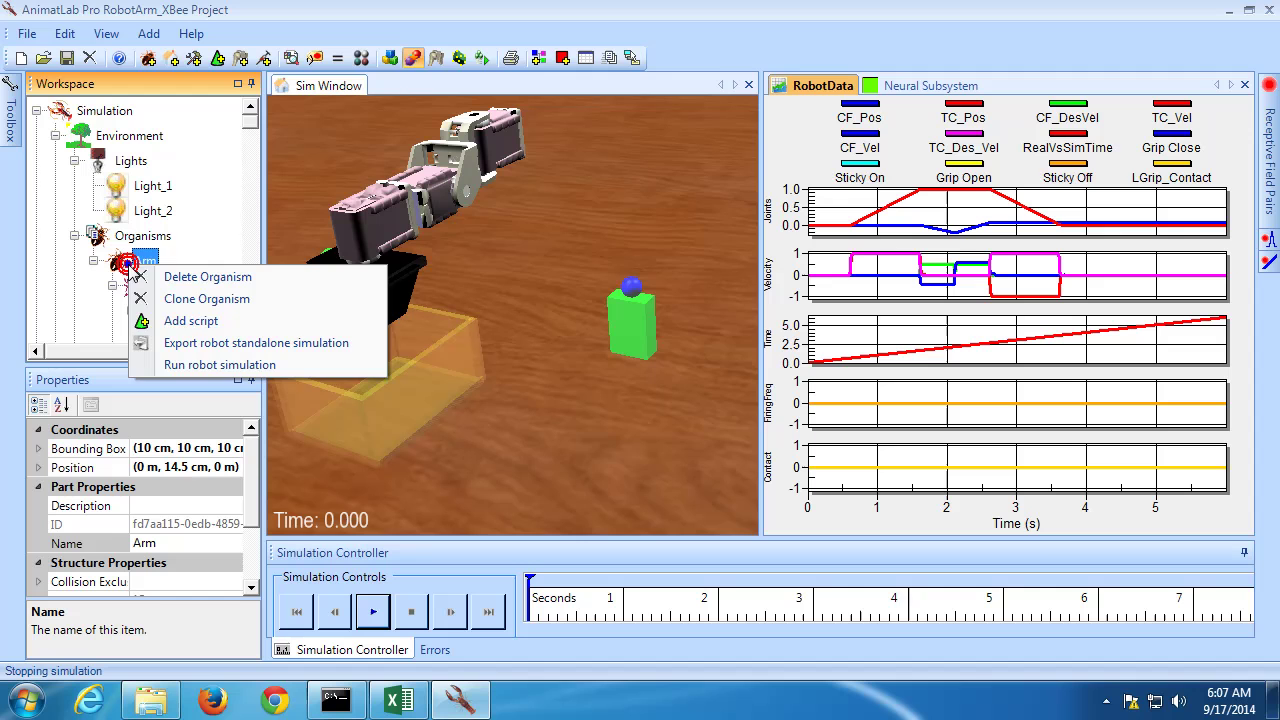
pyautogui.click(220, 342)
pyautogui.click(604, 482)
pyautogui.click(975, 309)
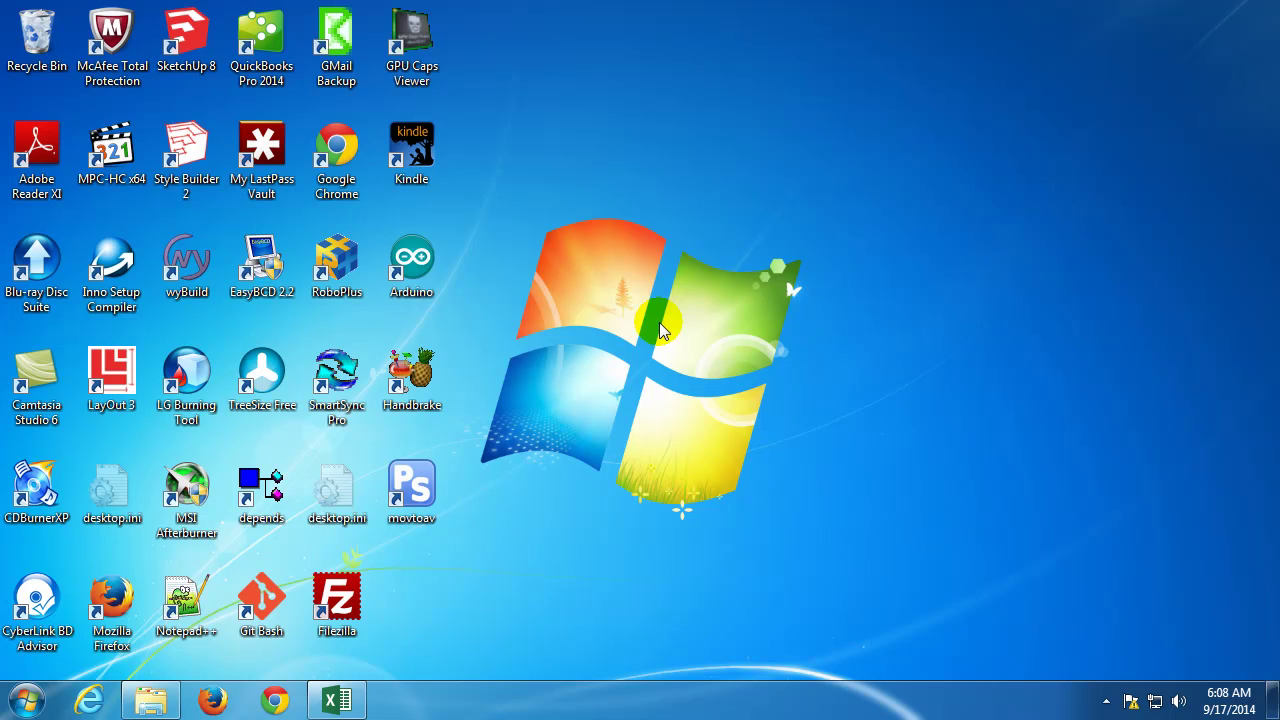
# Open a command window for the bin folder inside AnimatLabSDK\AnimatLabPublicSource.
pyautogui.click(150, 700)
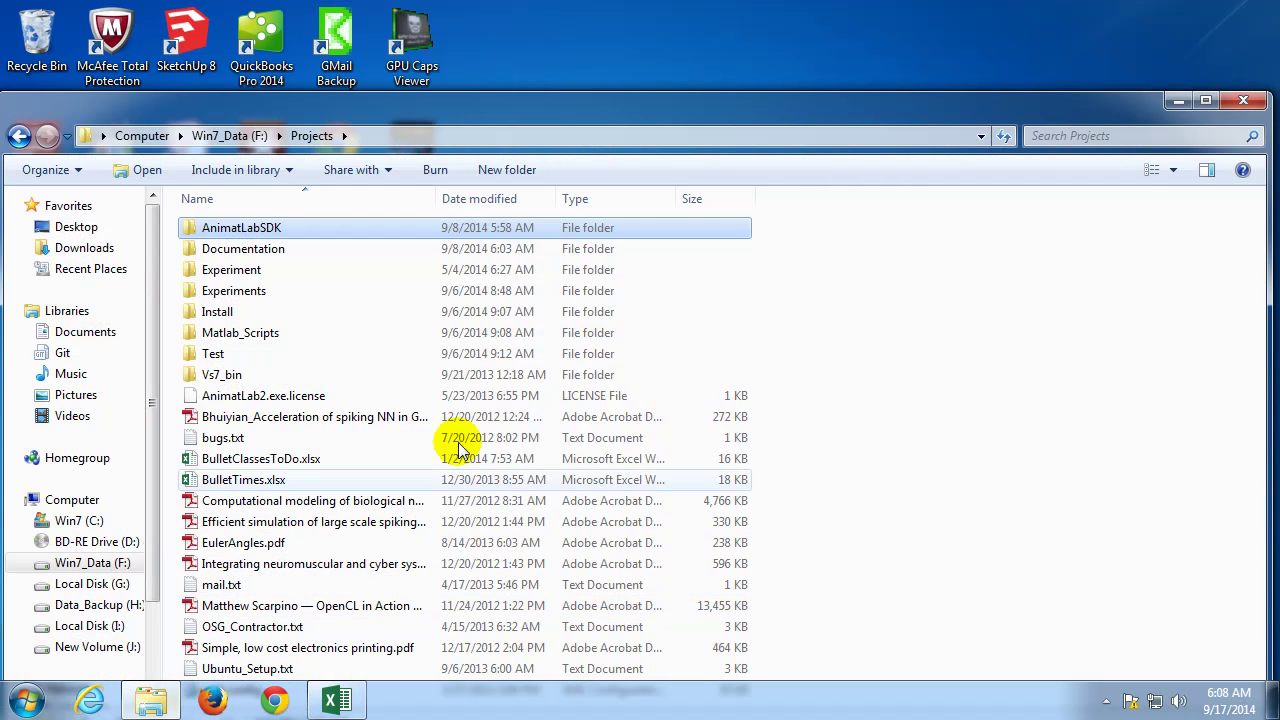
pyautogui.doubleClick(237, 228)
pyautogui.doubleClick(262, 311)
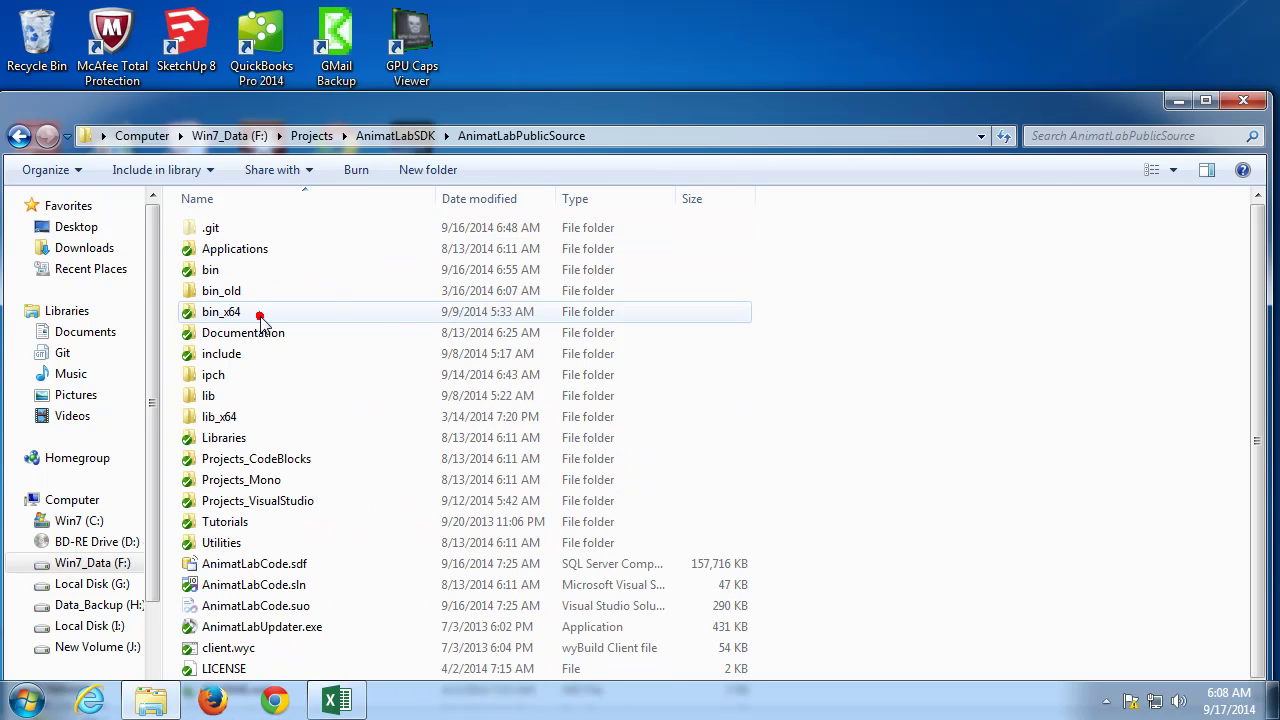
pyautogui.click(237, 270)
pyautogui.rightClick(238, 272)
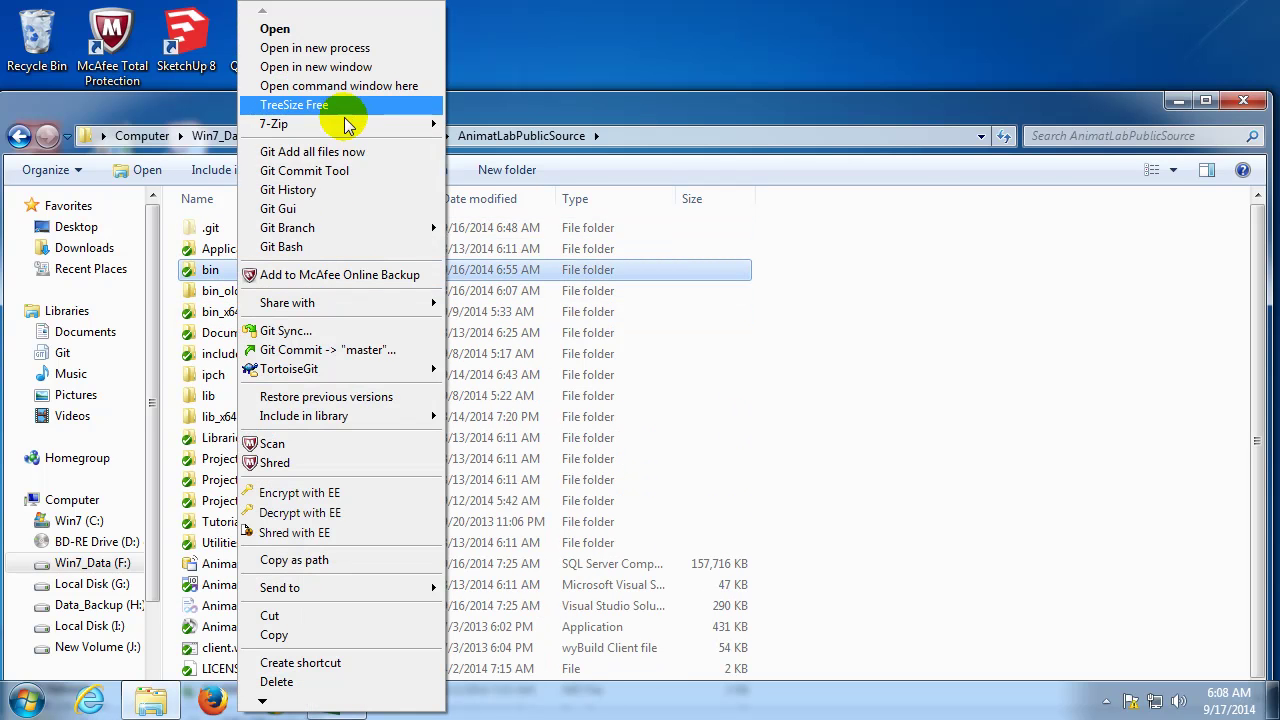
pyautogui.click(340, 86)
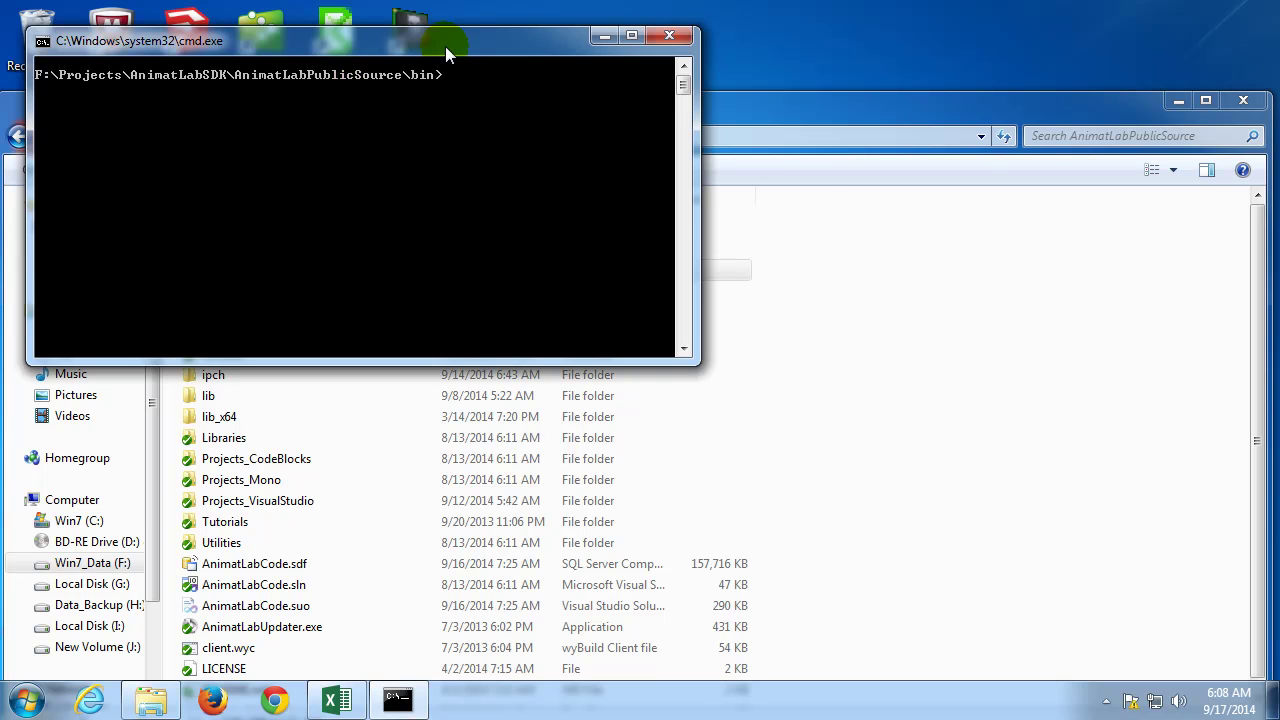
pyautogui.moveTo(445, 47); pyautogui.dragTo(565, 194)
# Enter AnimatSimulator at the command prompt, and open the folder AnimatLabSDK\AnimatLabPrivateSource\Experiment\RobotArmTestRig\RobotArm_XBee in the file explorer.
pyautogui.write('AnimatSimulator')
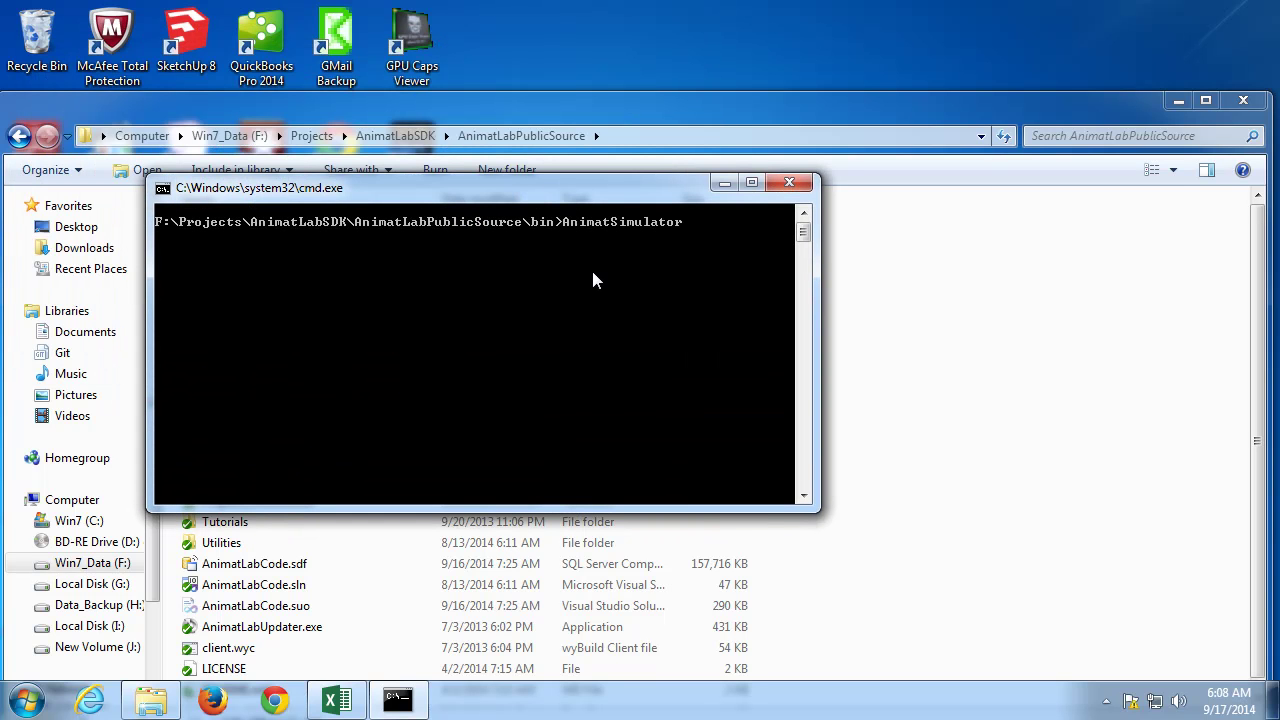
pyautogui.click(623, 128)
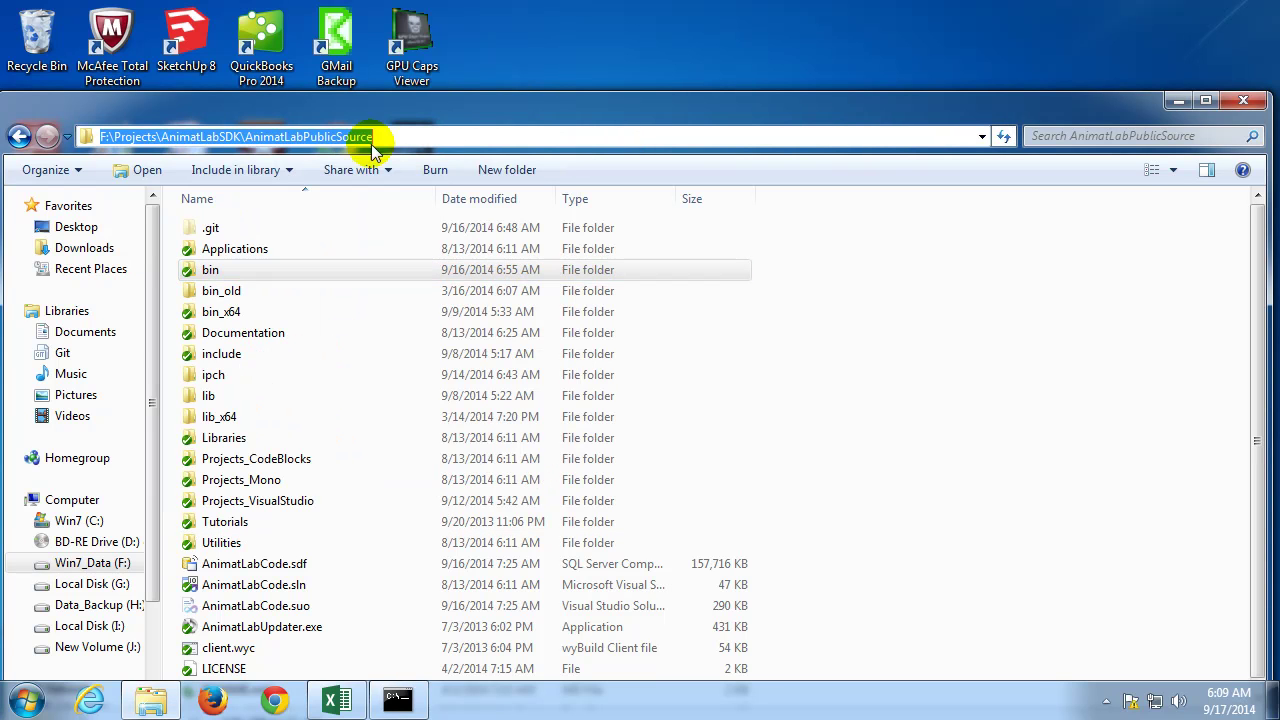
pyautogui.click(20, 137)
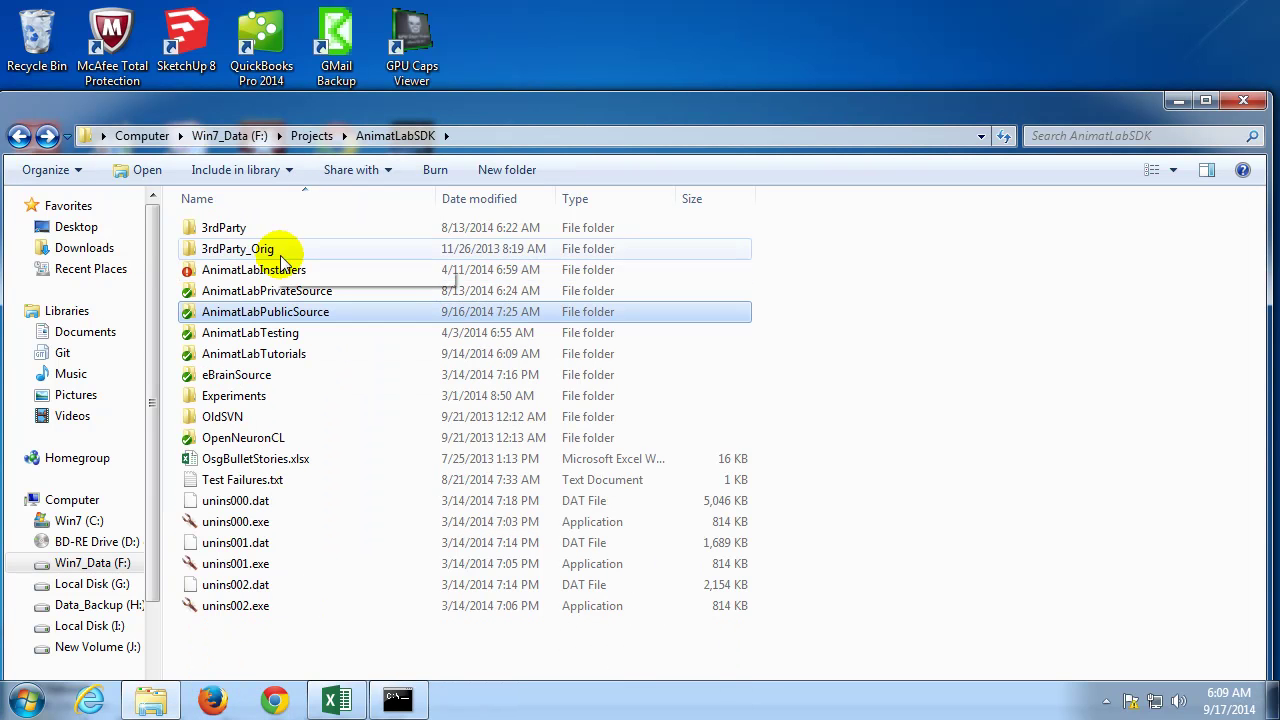
pyautogui.doubleClick(300, 290)
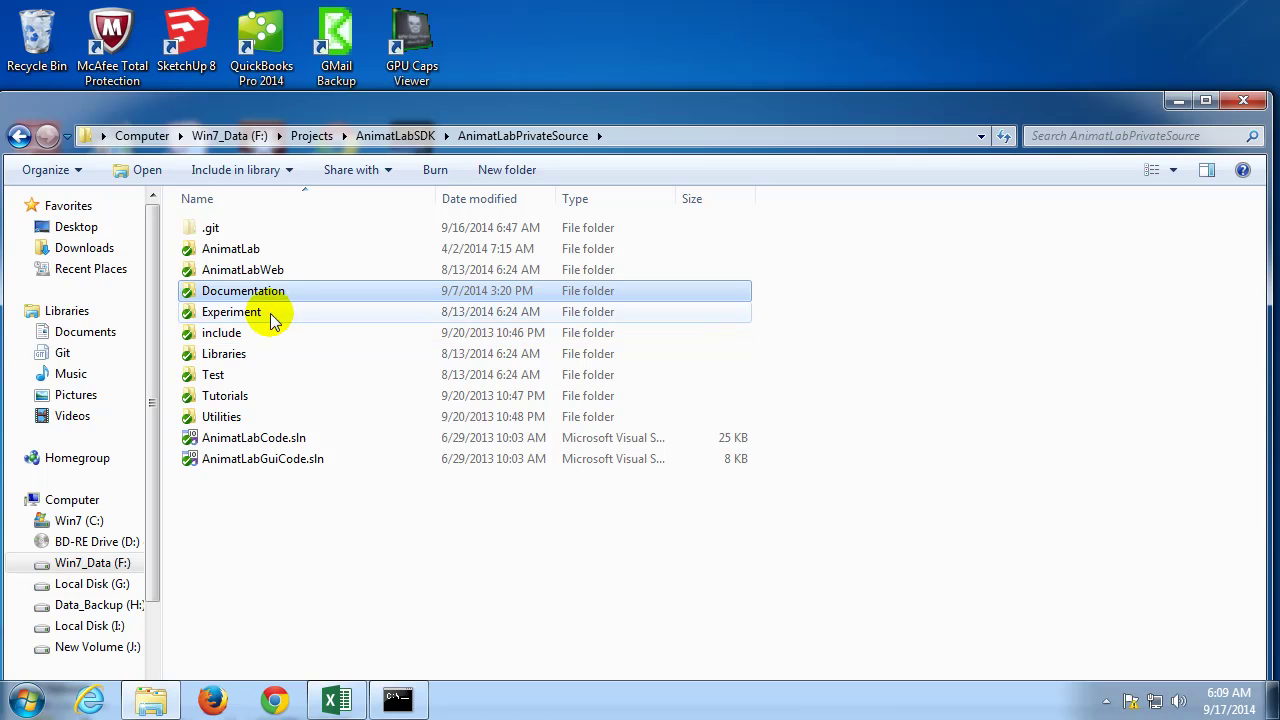
pyautogui.doubleClick(274, 316)
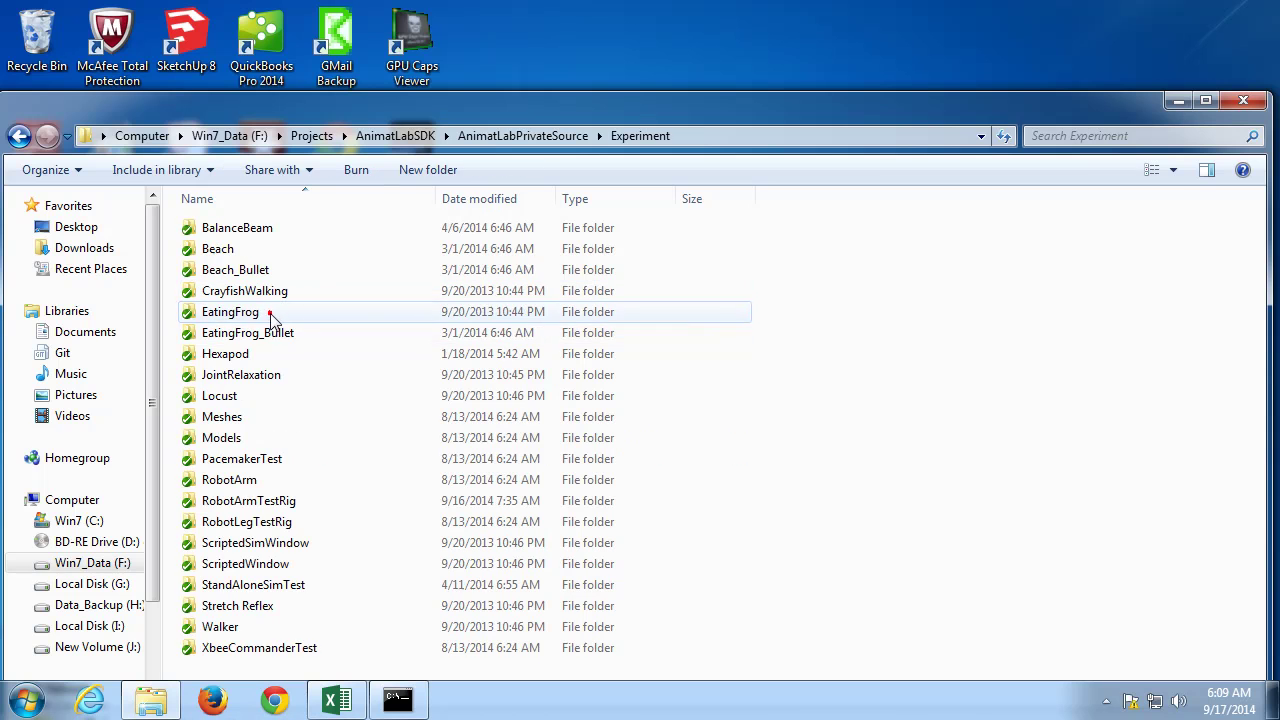
pyautogui.doubleClick(305, 500)
pyautogui.doubleClick(253, 397)
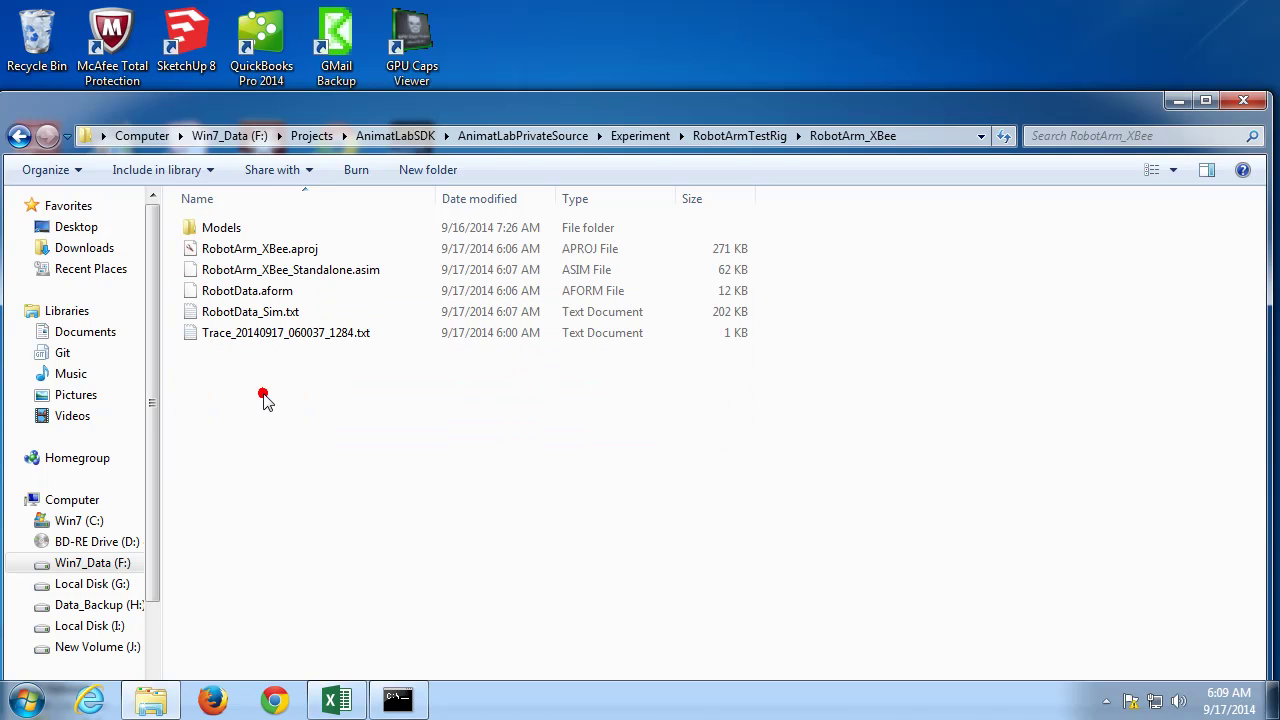
# Copy the full path of the RobotArm_XBee folder and append it to the AnimatSimulator command.
pyautogui.click(930, 140)
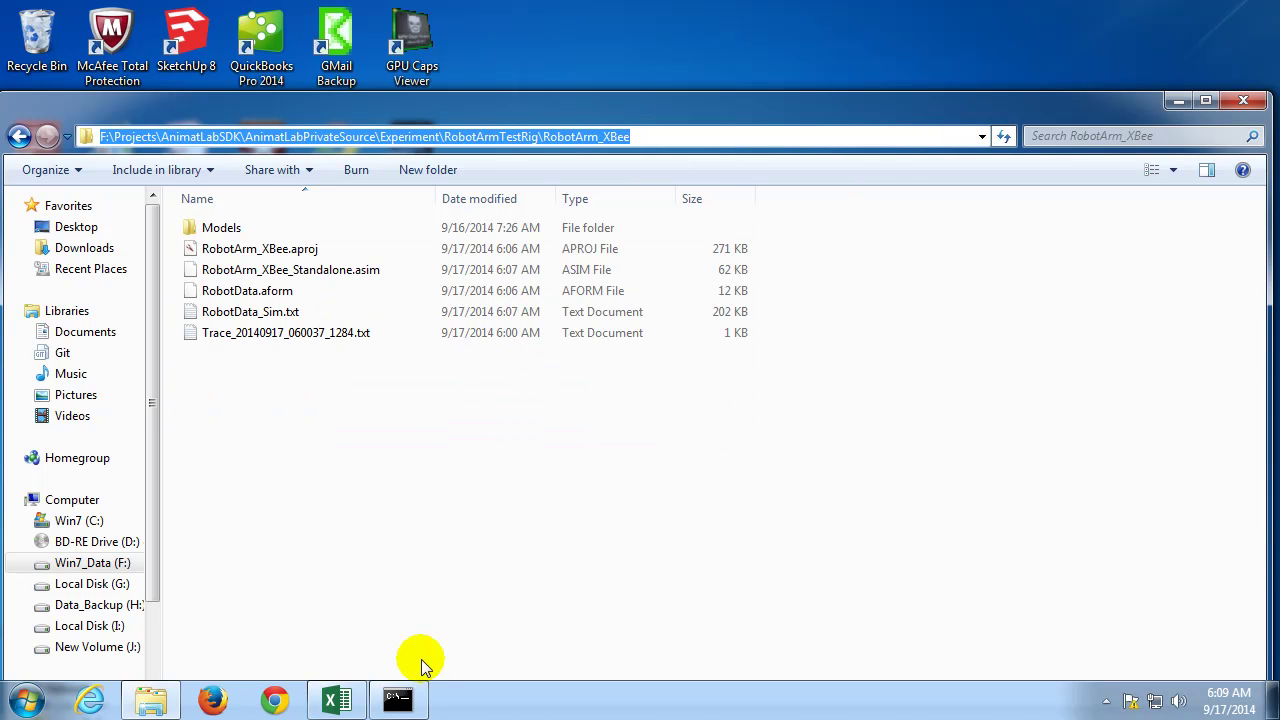
pyautogui.click(397, 700)
pyautogui.rightClick(447, 325)
pyautogui.click(494, 381)
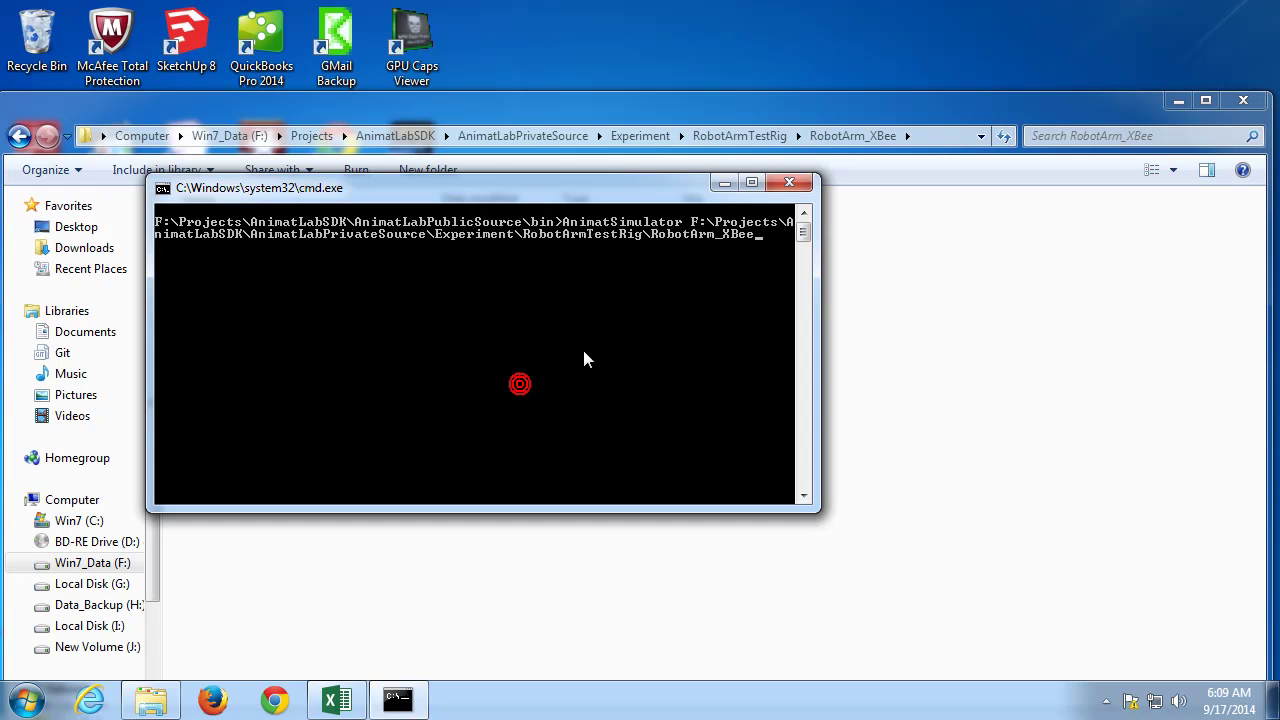
# Copy the file name RobotArm_XBee_Standalone.asim, append it after a backslash to the path in the command, and run the simulation.
pyautogui.click(560, 112)
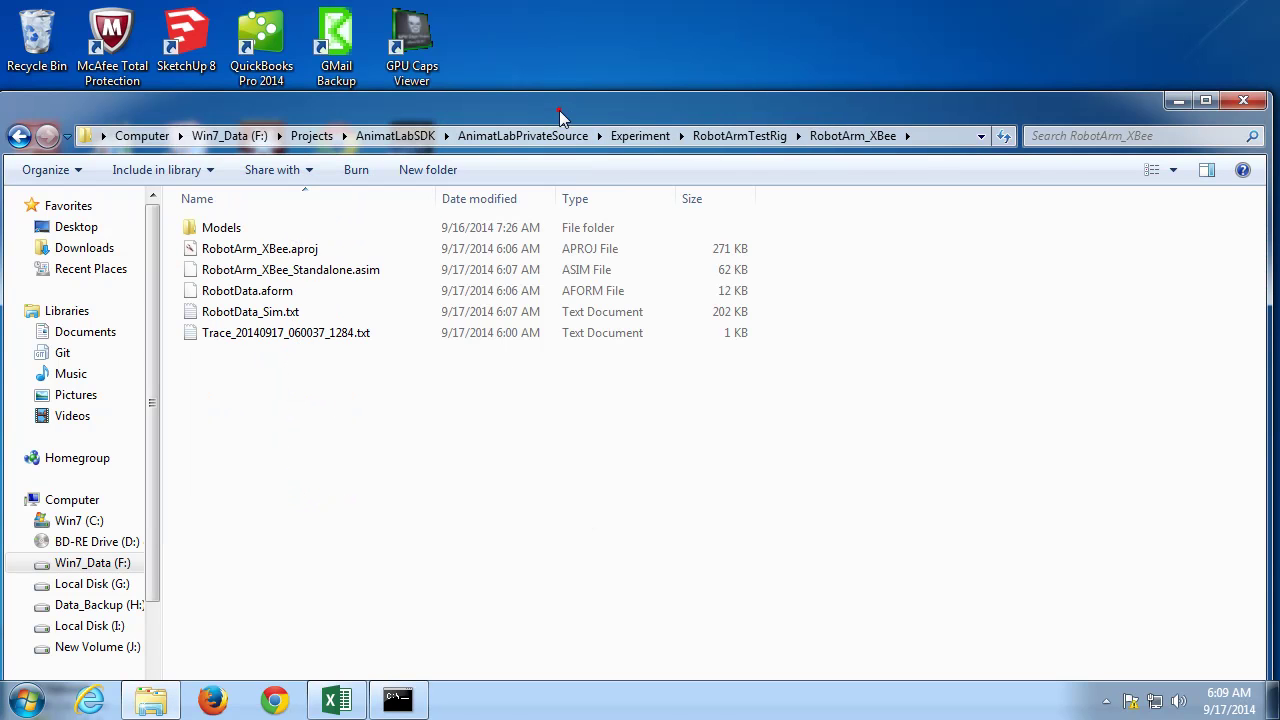
pyautogui.click(307, 276)
pyautogui.click(380, 274)
pyautogui.click(446, 663)
pyautogui.click(420, 699)
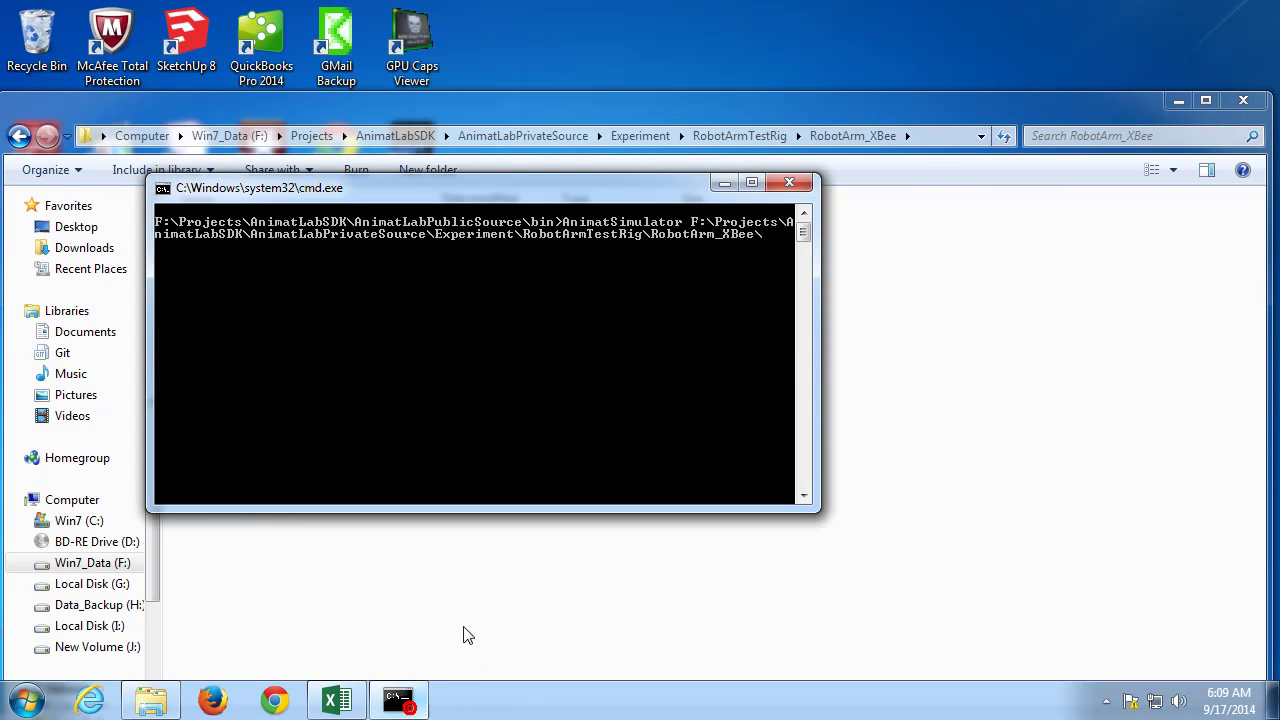
pyautogui.rightClick(599, 311)
pyautogui.click(648, 373)
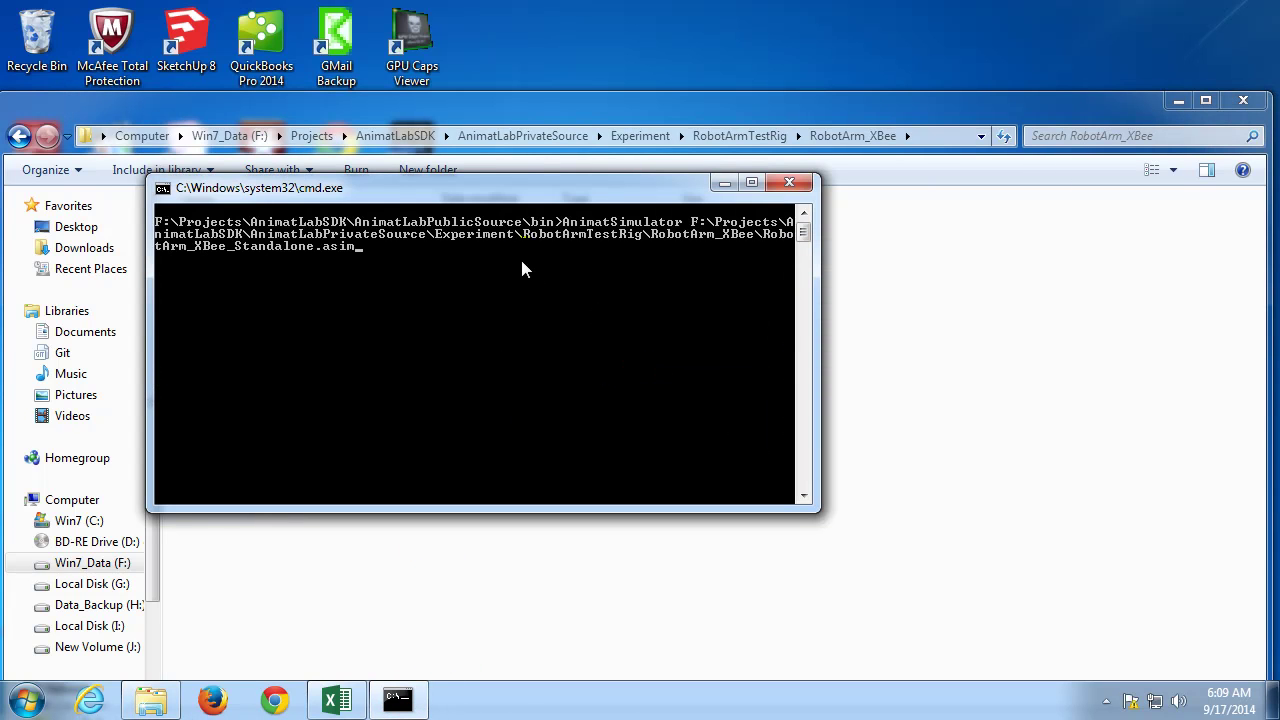
pyautogui.press('Return')
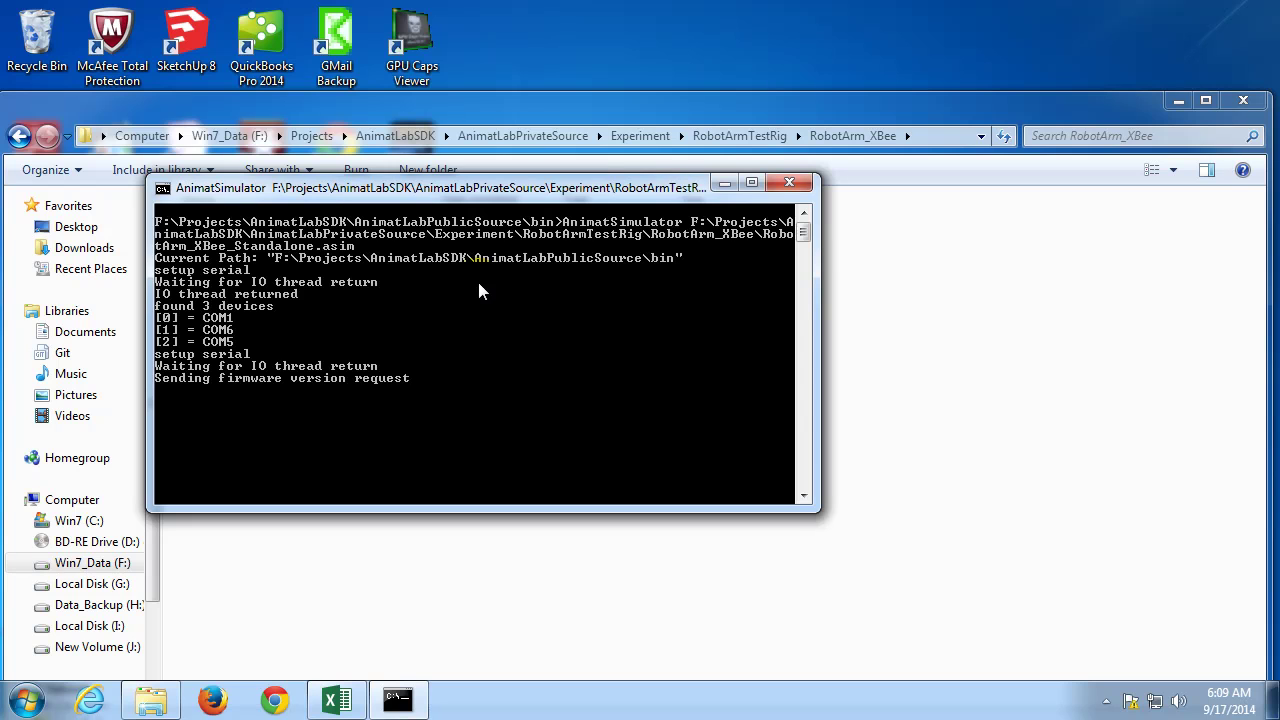